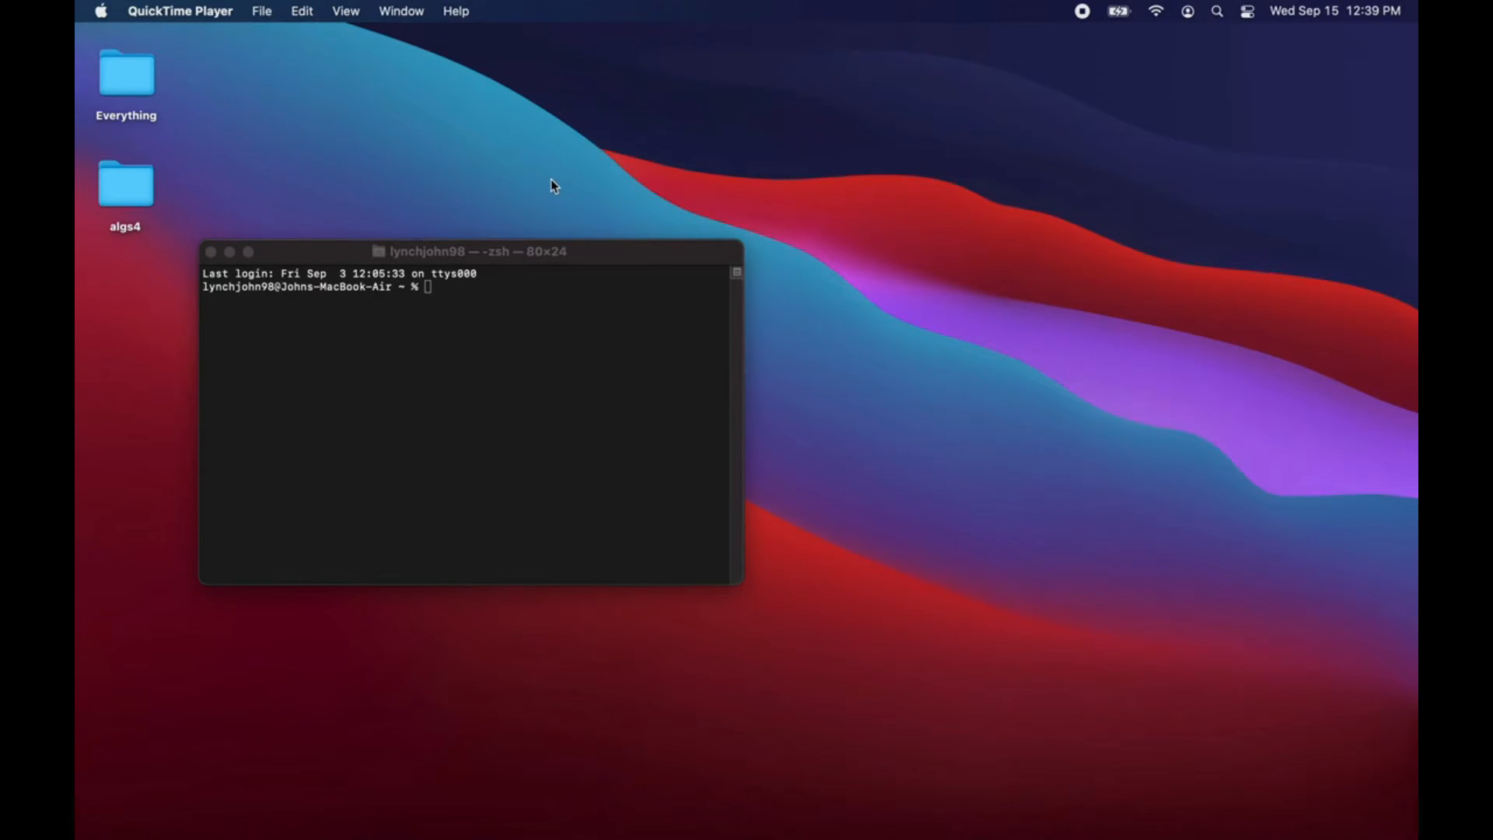
Step: Switch to the Safari browser and search Google for "eclipse"
key("ctrl+Right")
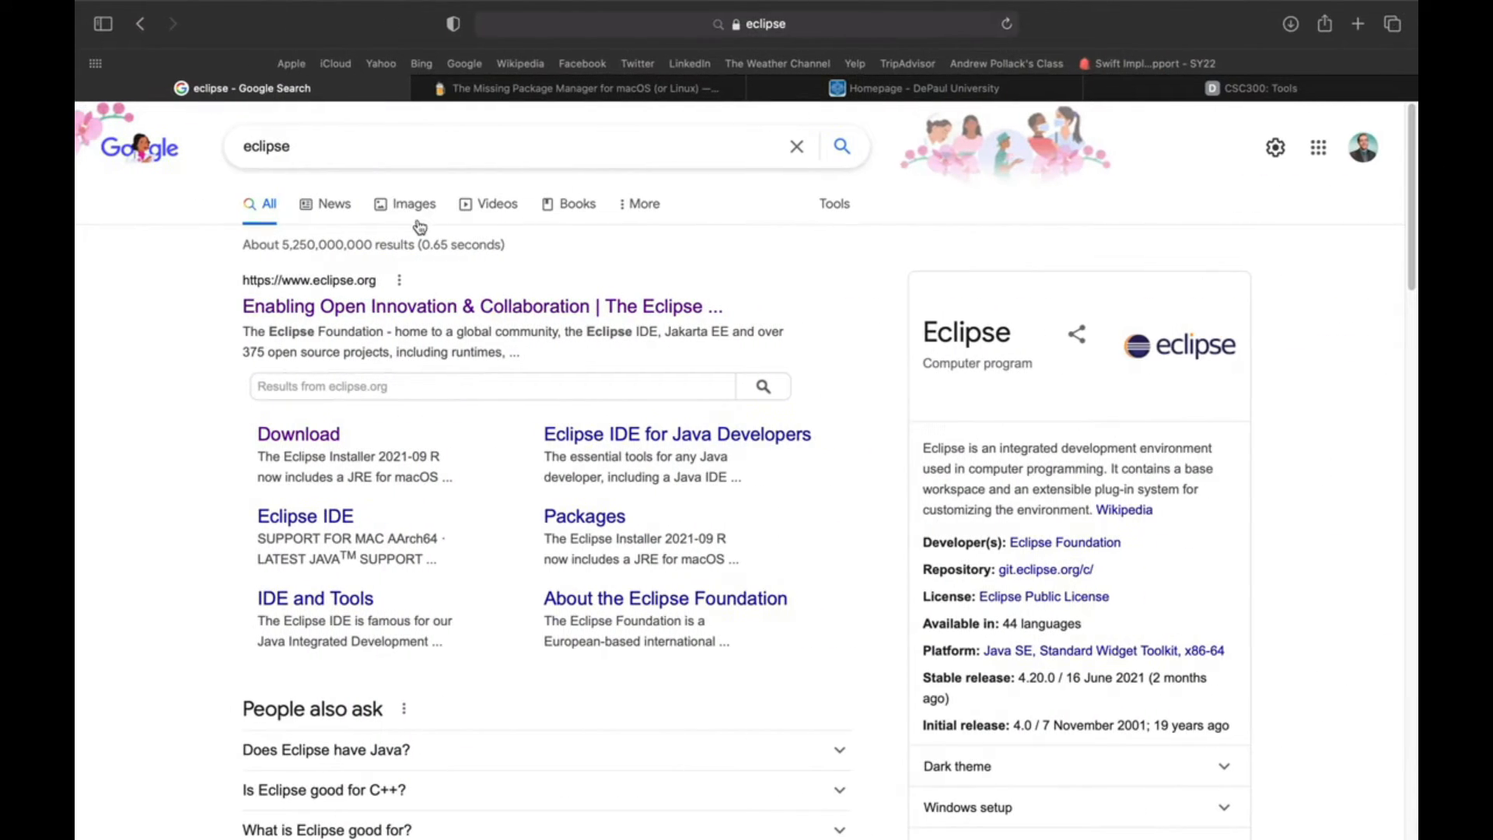
left_click(336, 143)
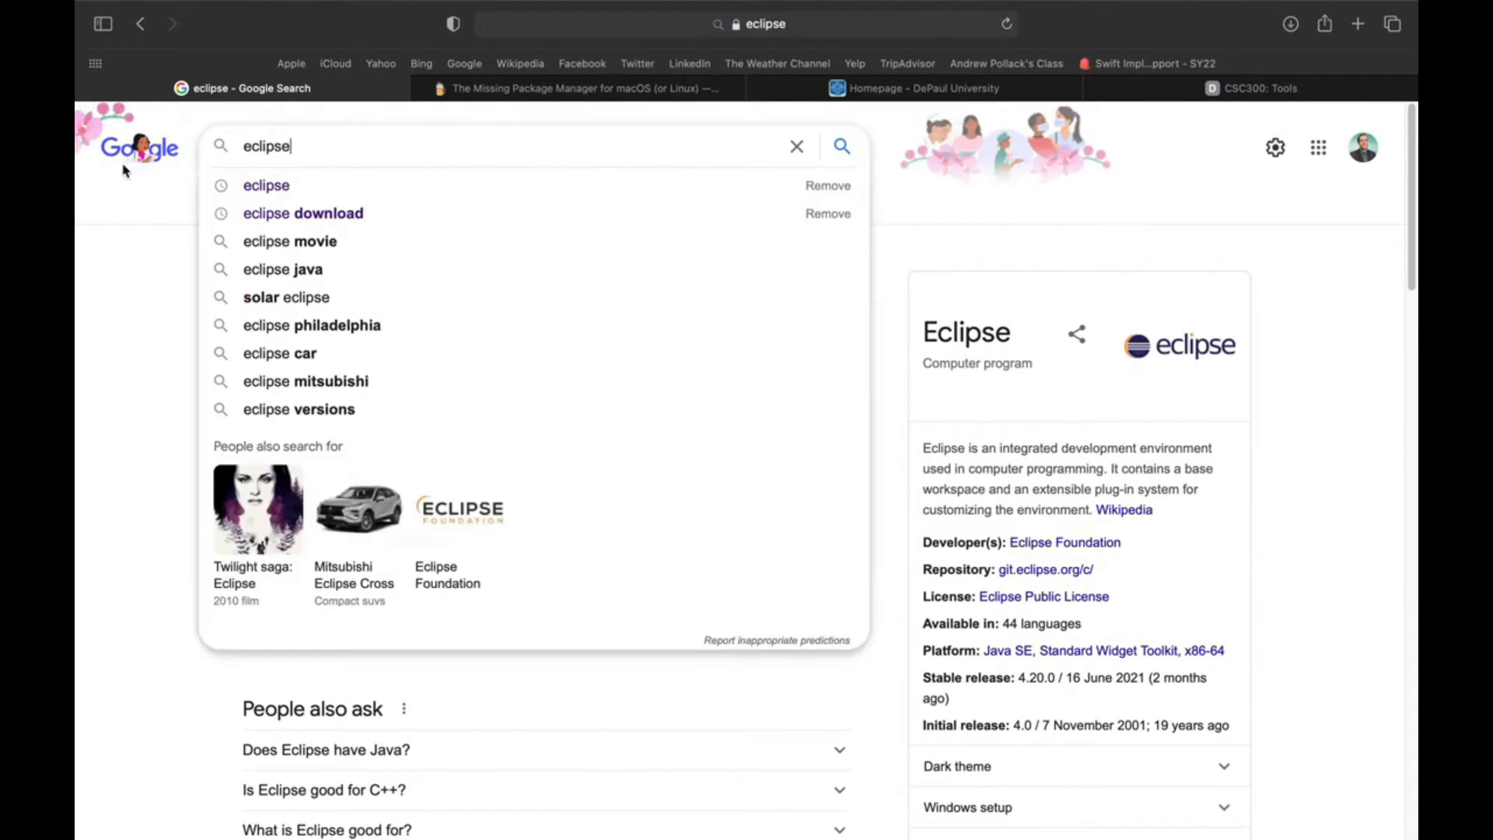
left_click(138, 151)
type("eclipse")
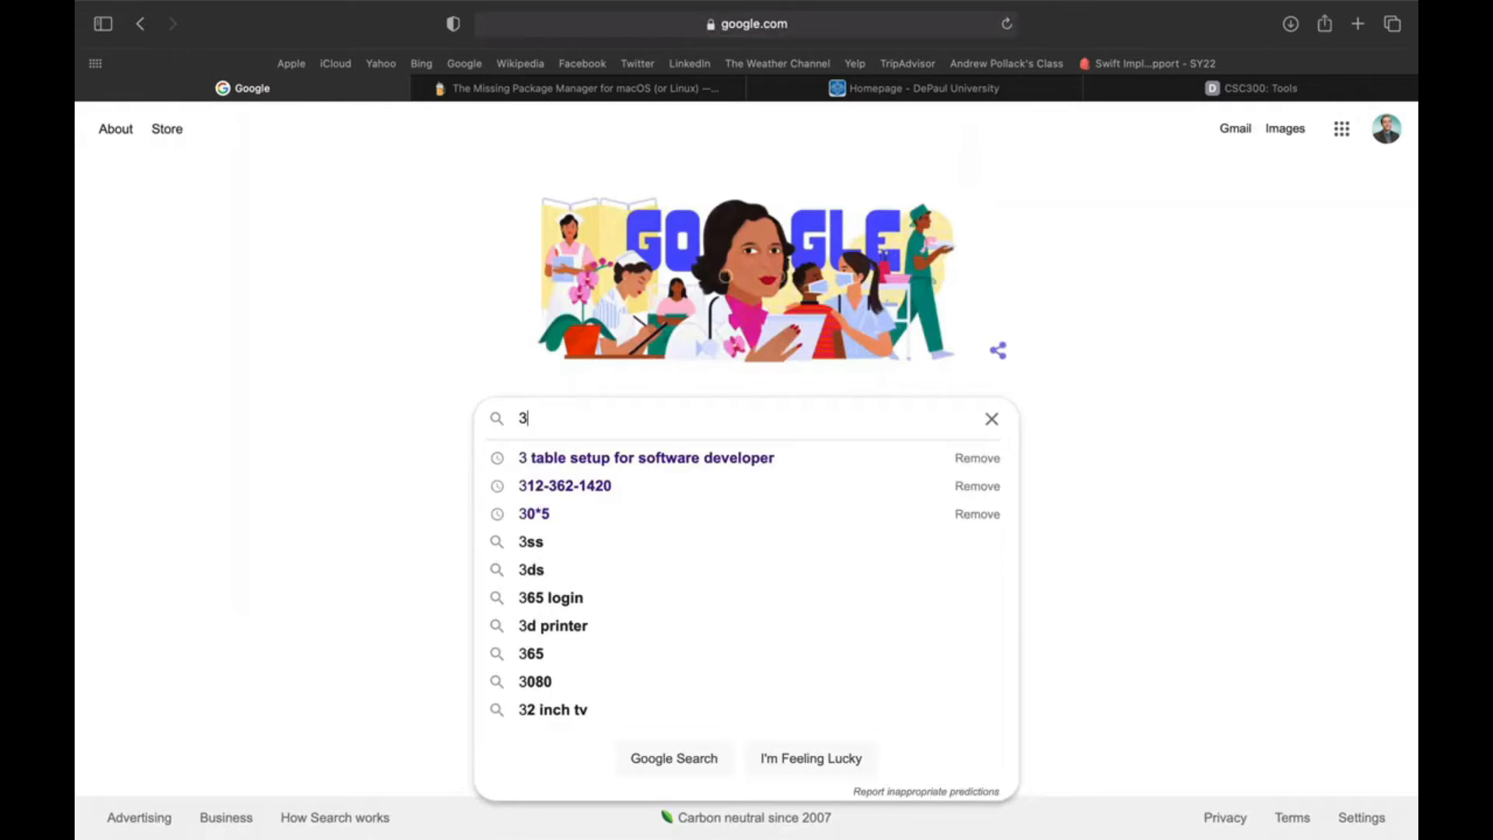
key("Return")
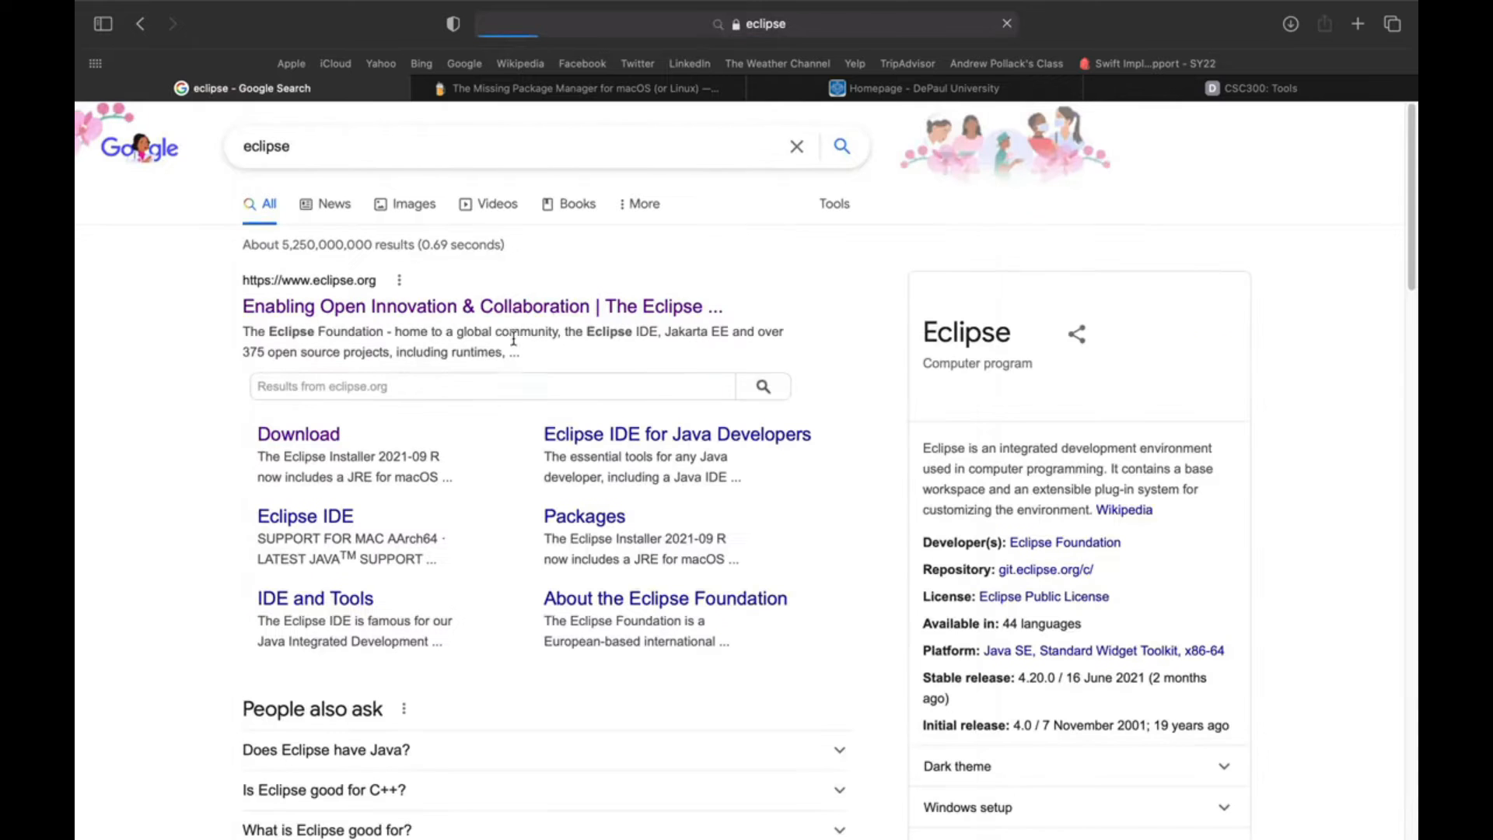
Step: Download the x86_64 installer for Eclipse IDE 2021-09 from the Eclipse downloads page
left_click(278, 443)
scroll(373, 591, "down", 2)
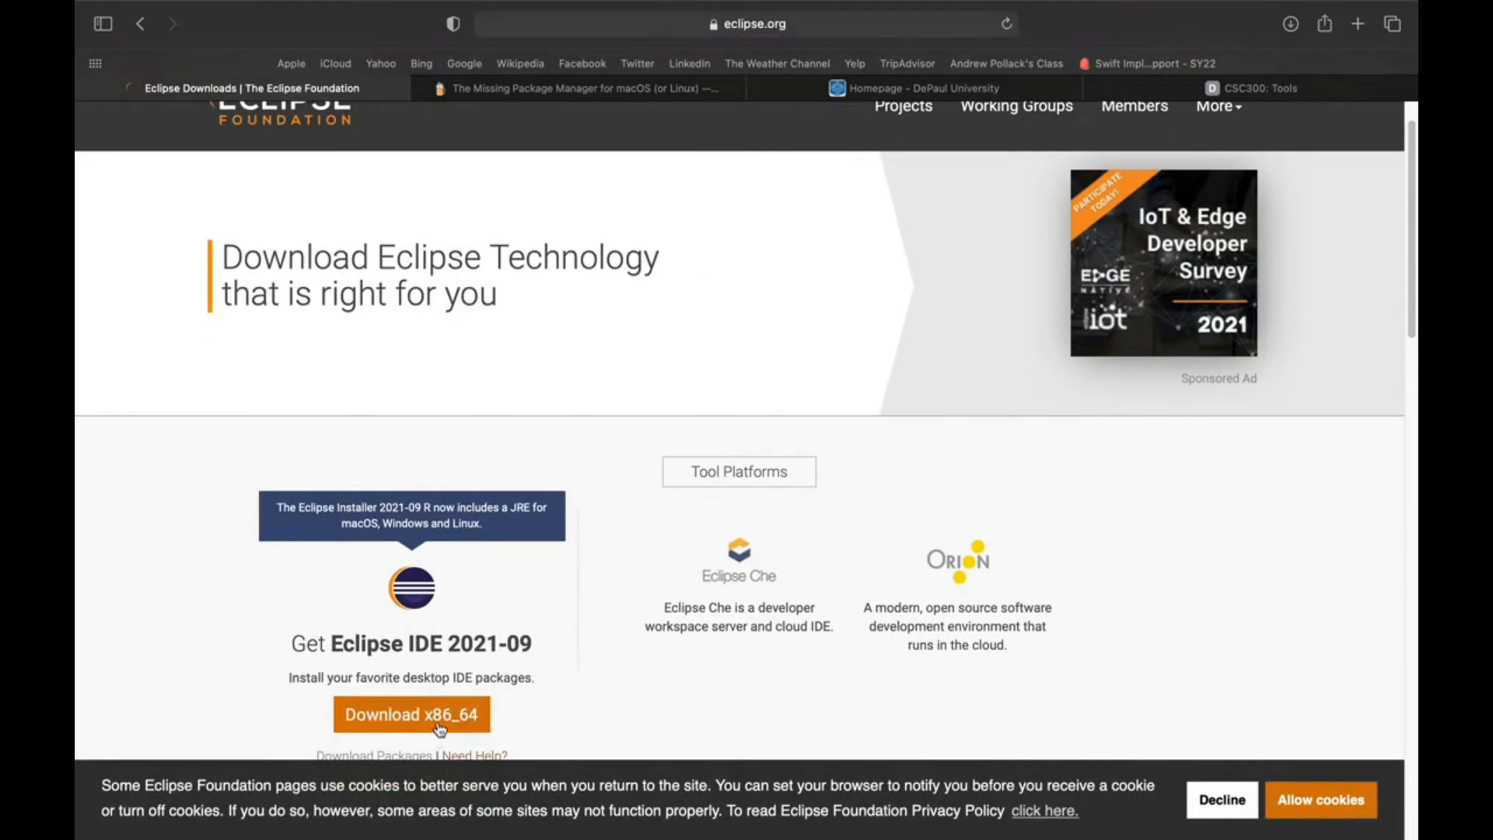
left_click(436, 723)
left_click(606, 342)
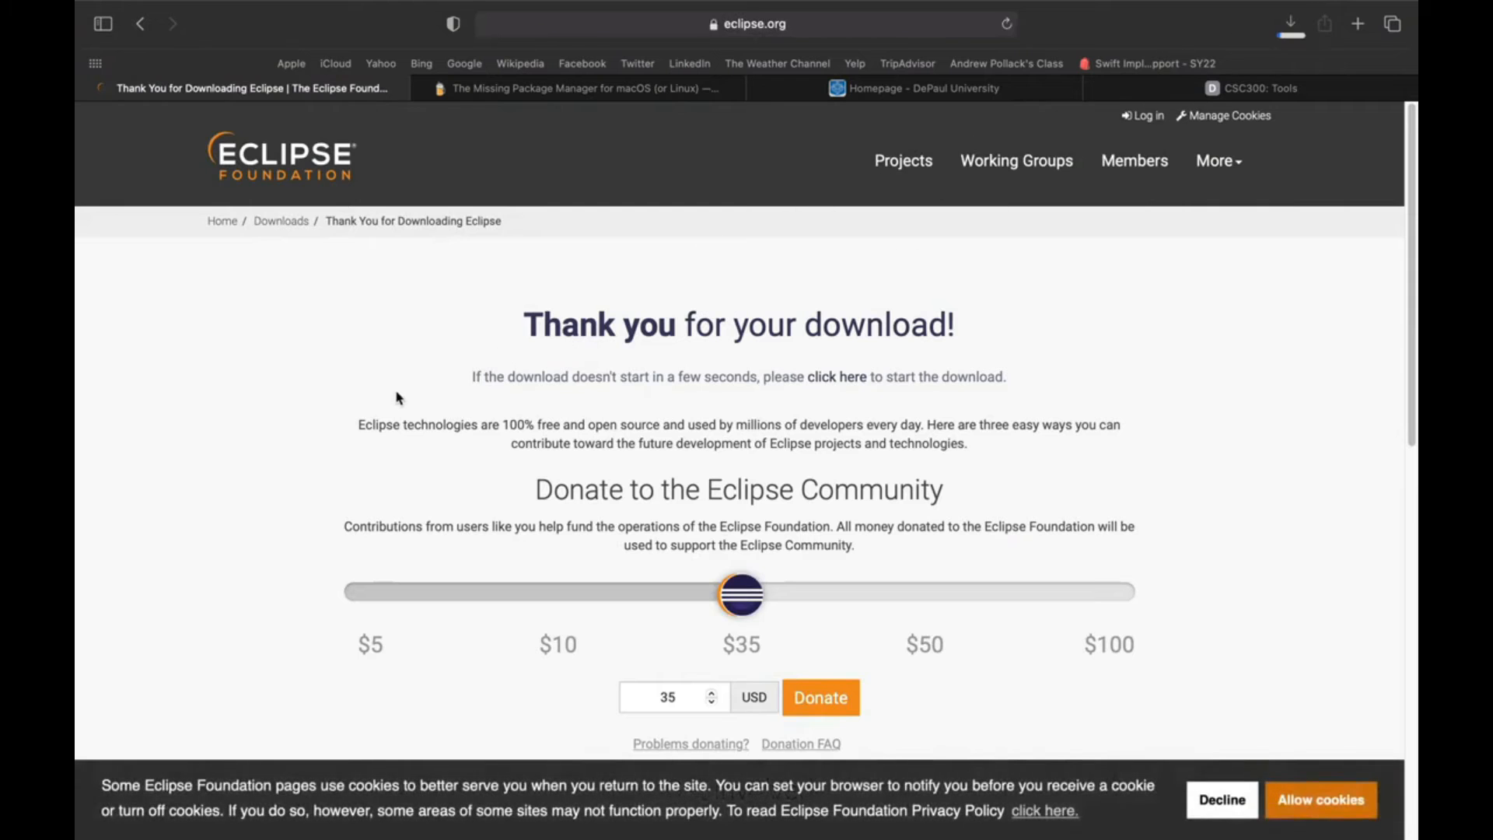
Step: Move the downloaded eclipse-inst-jre-mac64.dmg to the desktop and open the disk image
left_click(1299, 28)
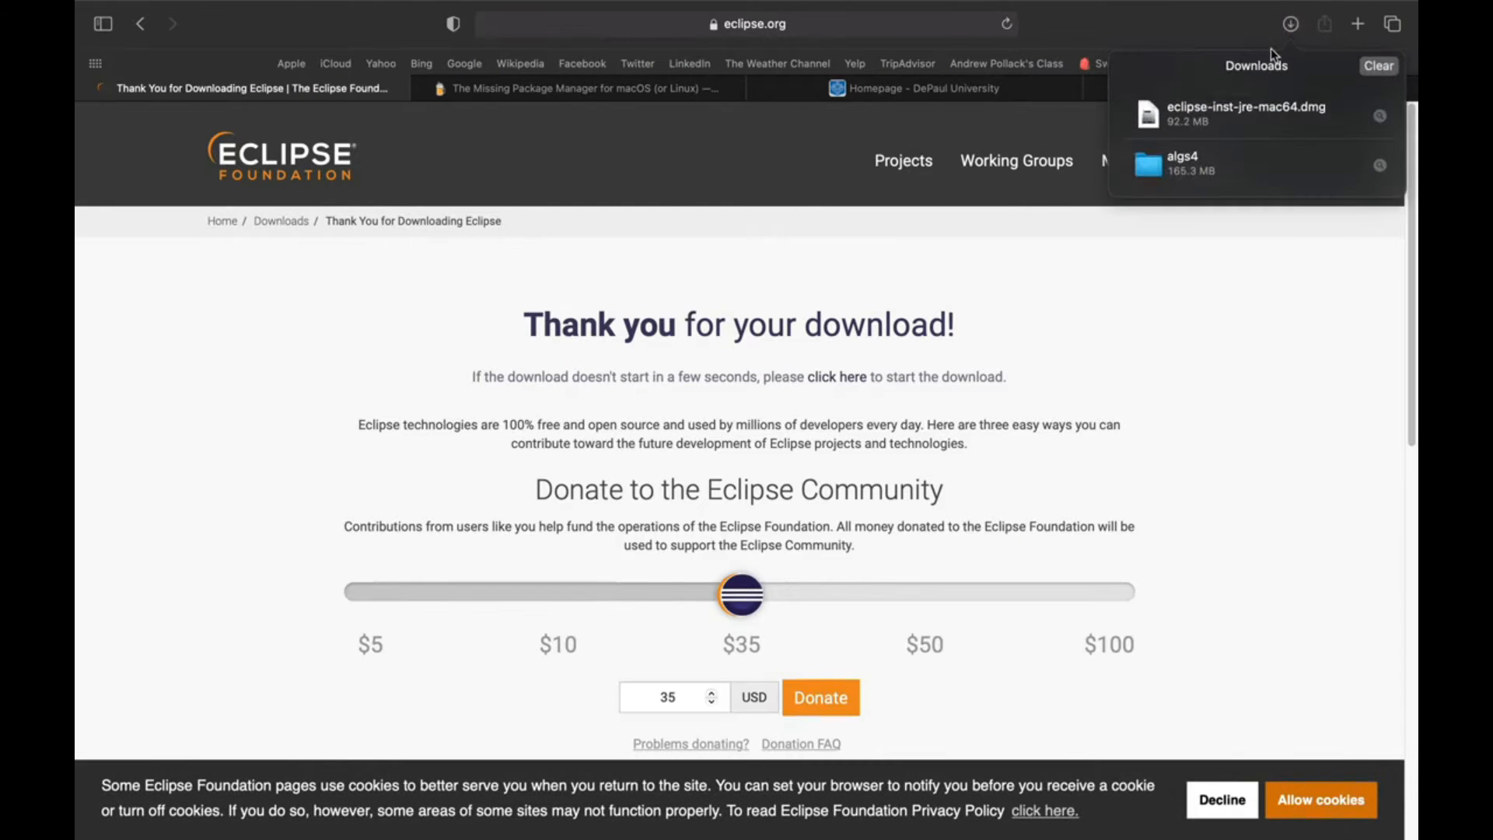
left_click_drag(1216, 114, 894, 216)
left_click(895, 215)
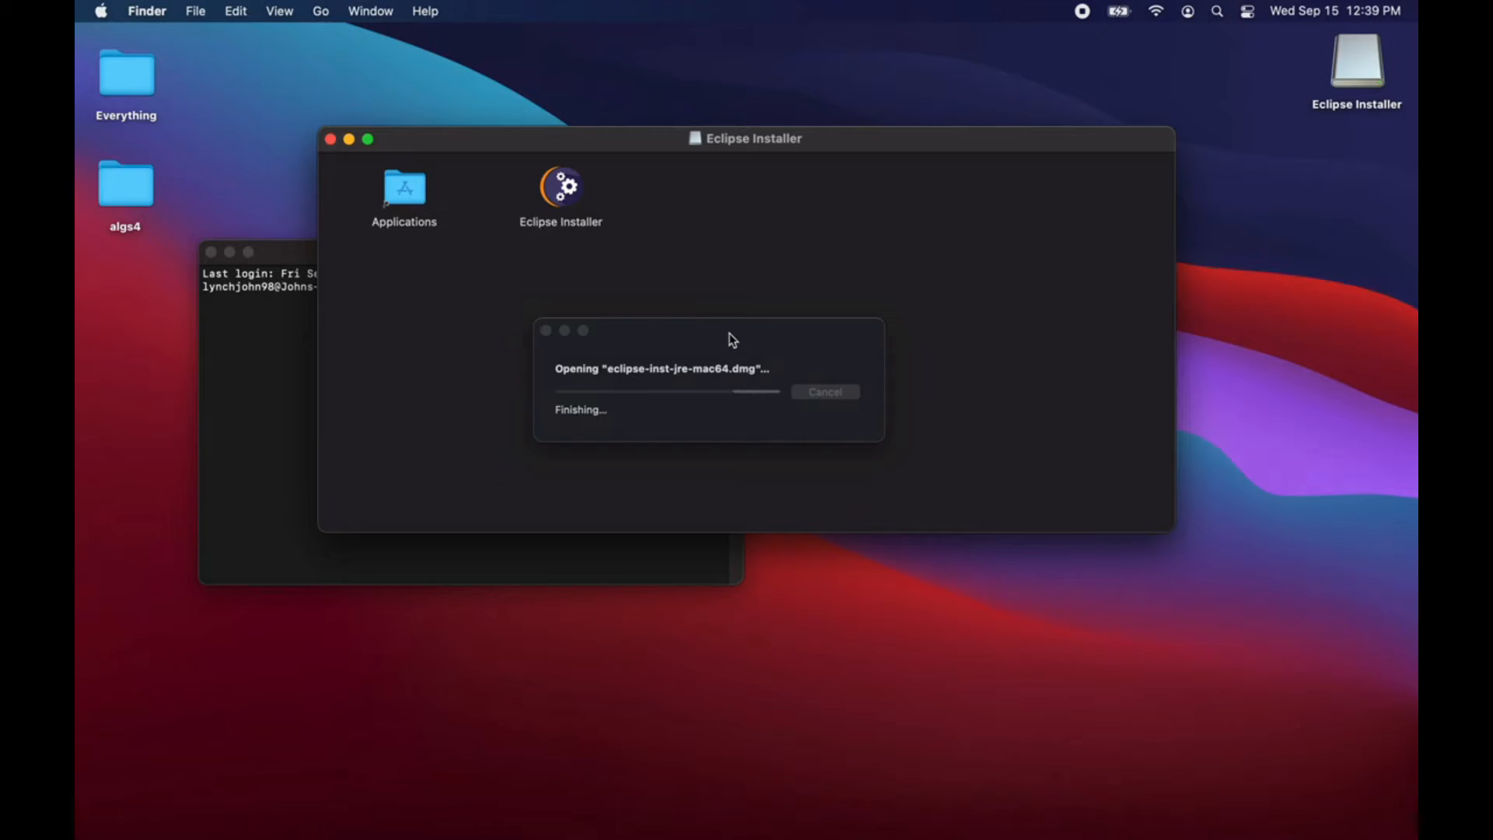
Step: Launch the Eclipse Installer from the mounted disk image
left_click(580, 199)
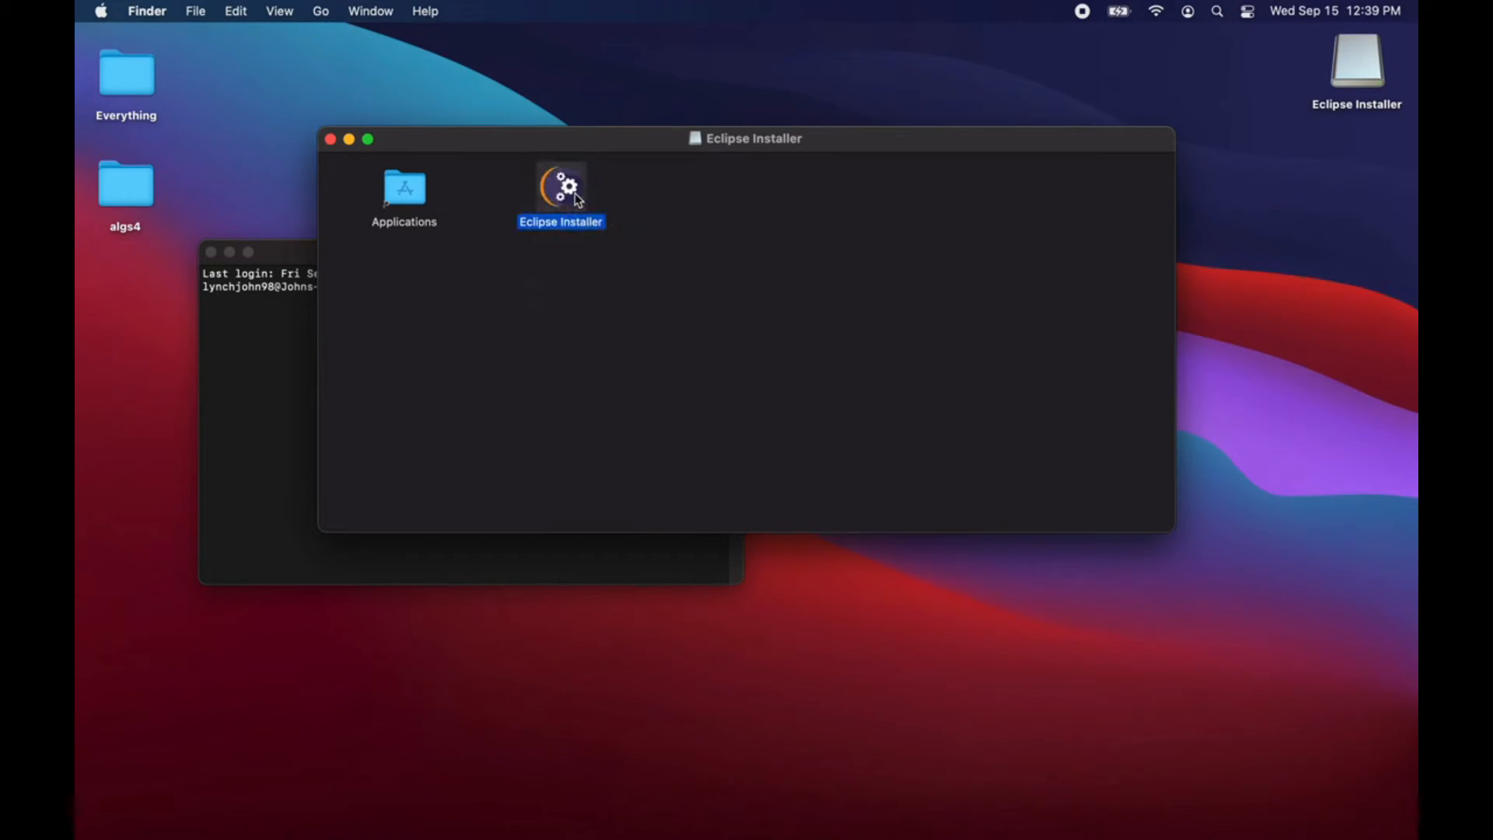
left_click_drag(614, 150, 541, 174)
left_click(750, 353)
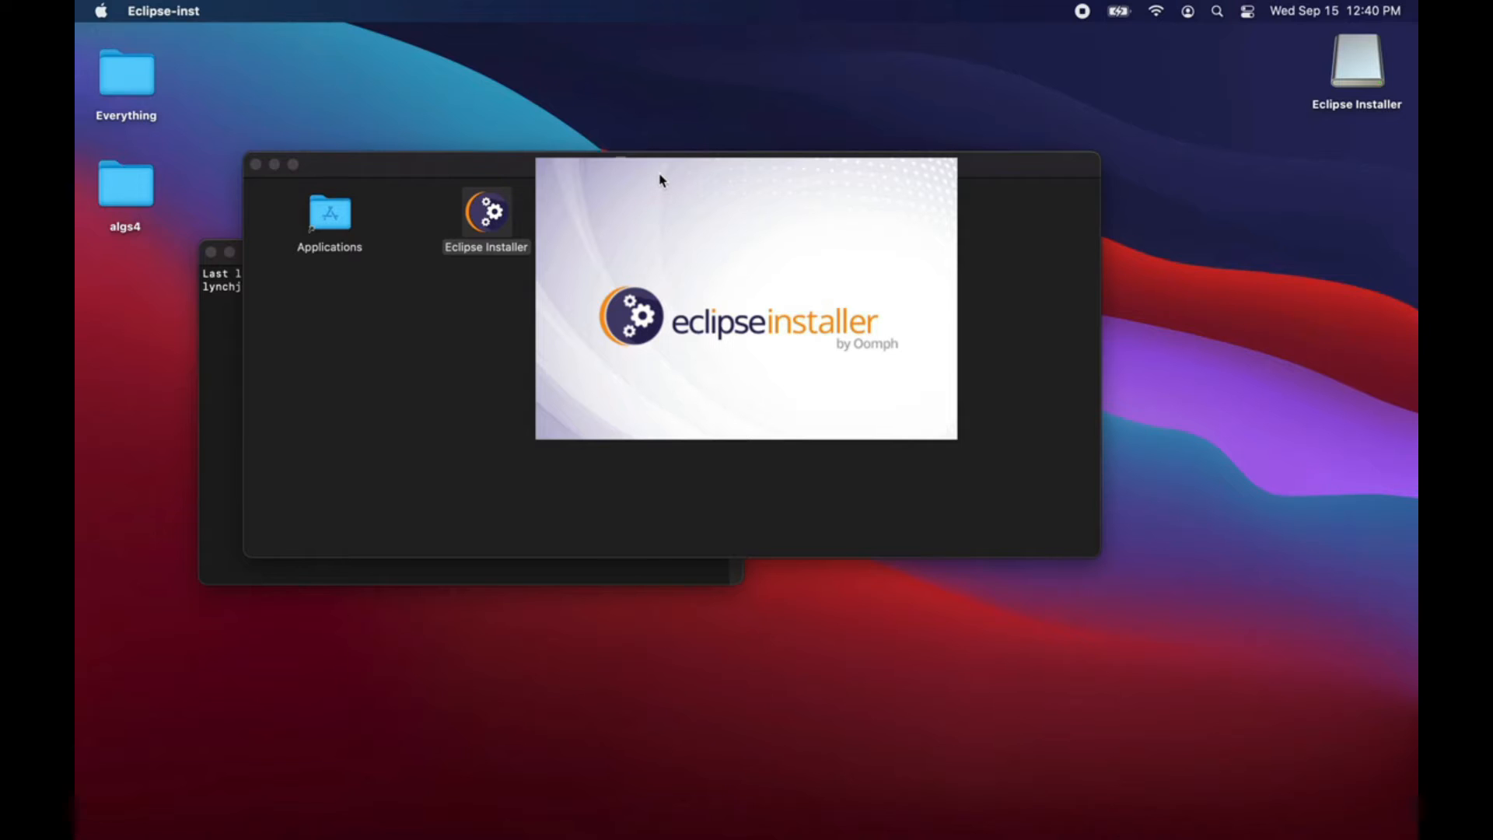
Step: View the installation options for Eclipse IDE for Java Developers and close the installer without installing
left_click_drag(664, 183, 631, 56)
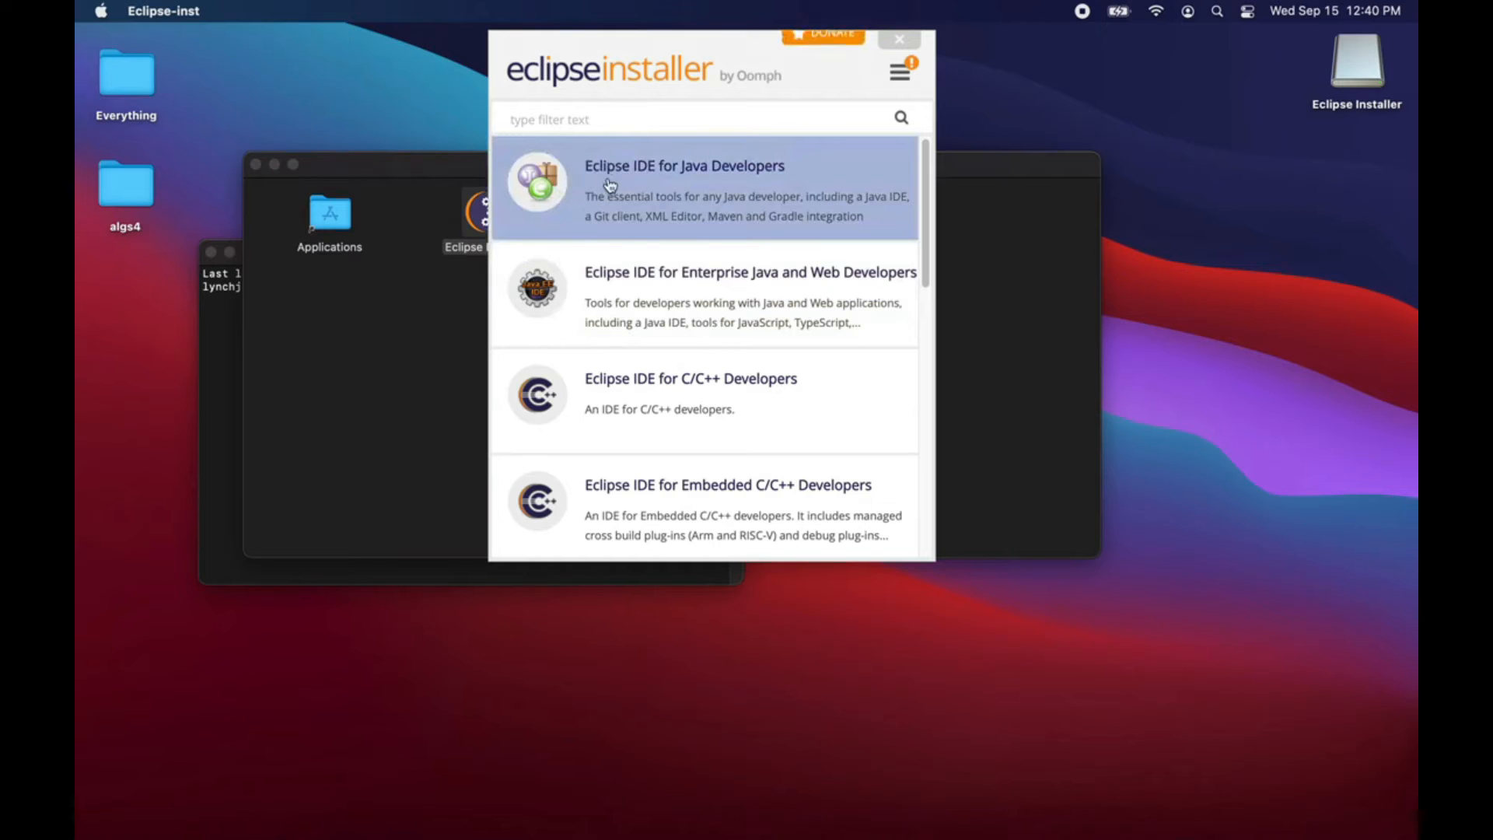
left_click(689, 174)
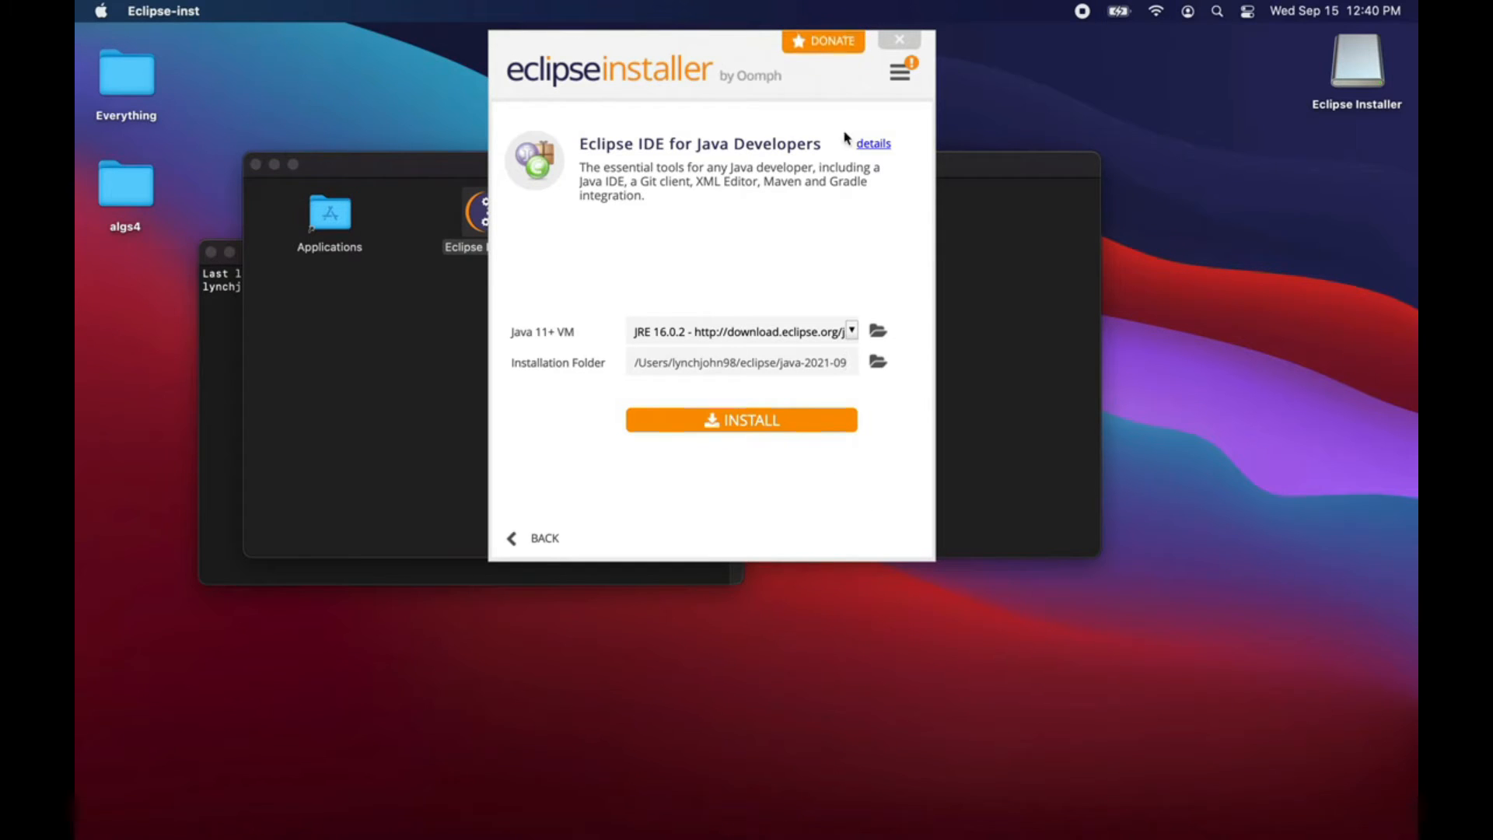
left_click(898, 41)
Step: Open the Eclipse application to view its workspace directory selection and cancel the launcher
left_click(1218, 11)
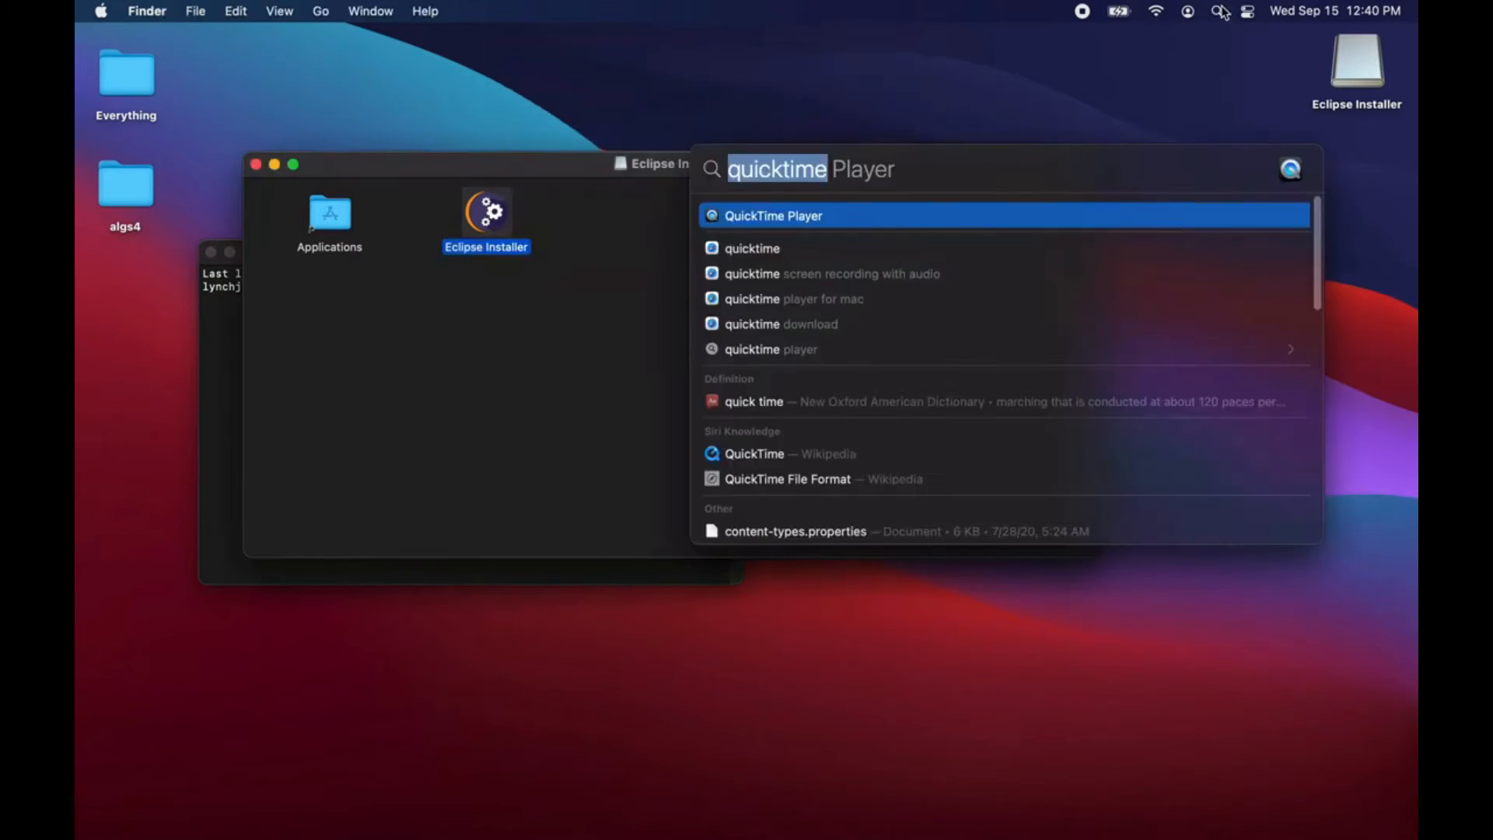
type("eclipse")
key("Return")
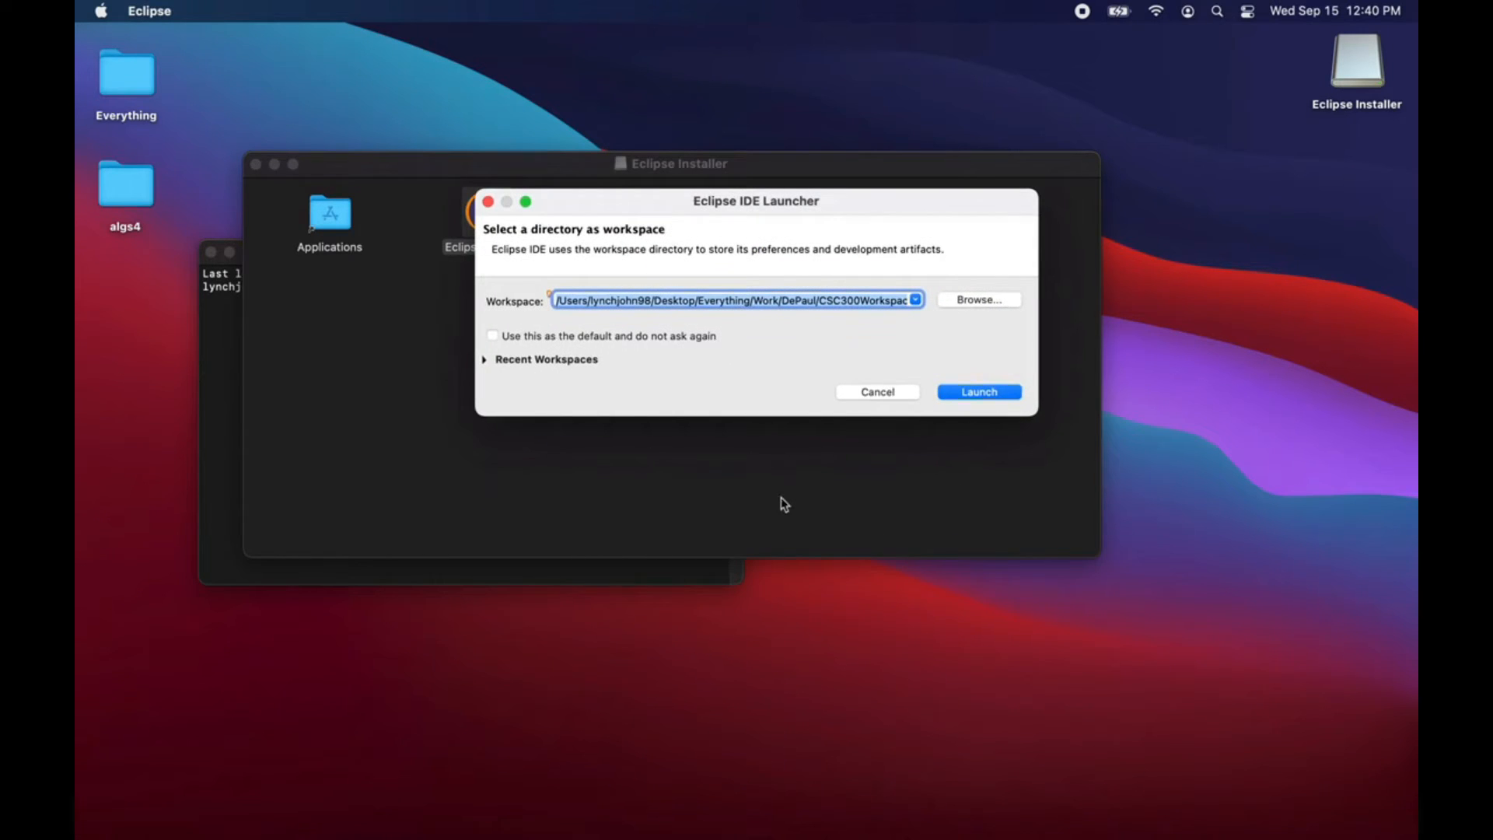
left_click(858, 395)
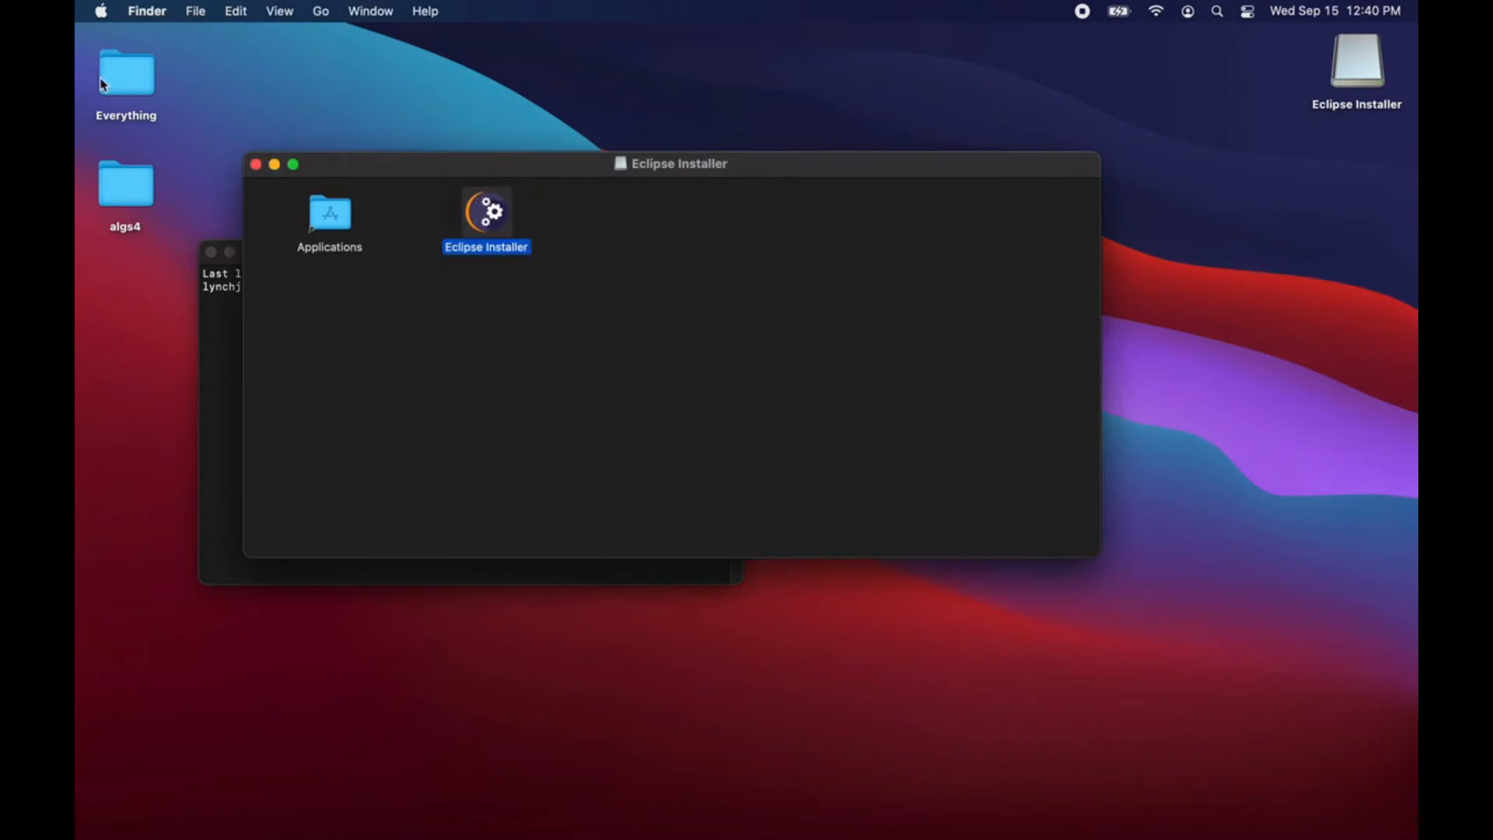
Step: Browse from the Everything desktop folder through Work and DePaul to the CSC300Workspace folder
left_click_drag(357, 161, 478, 268)
left_click_drag(622, 270, 566, 276)
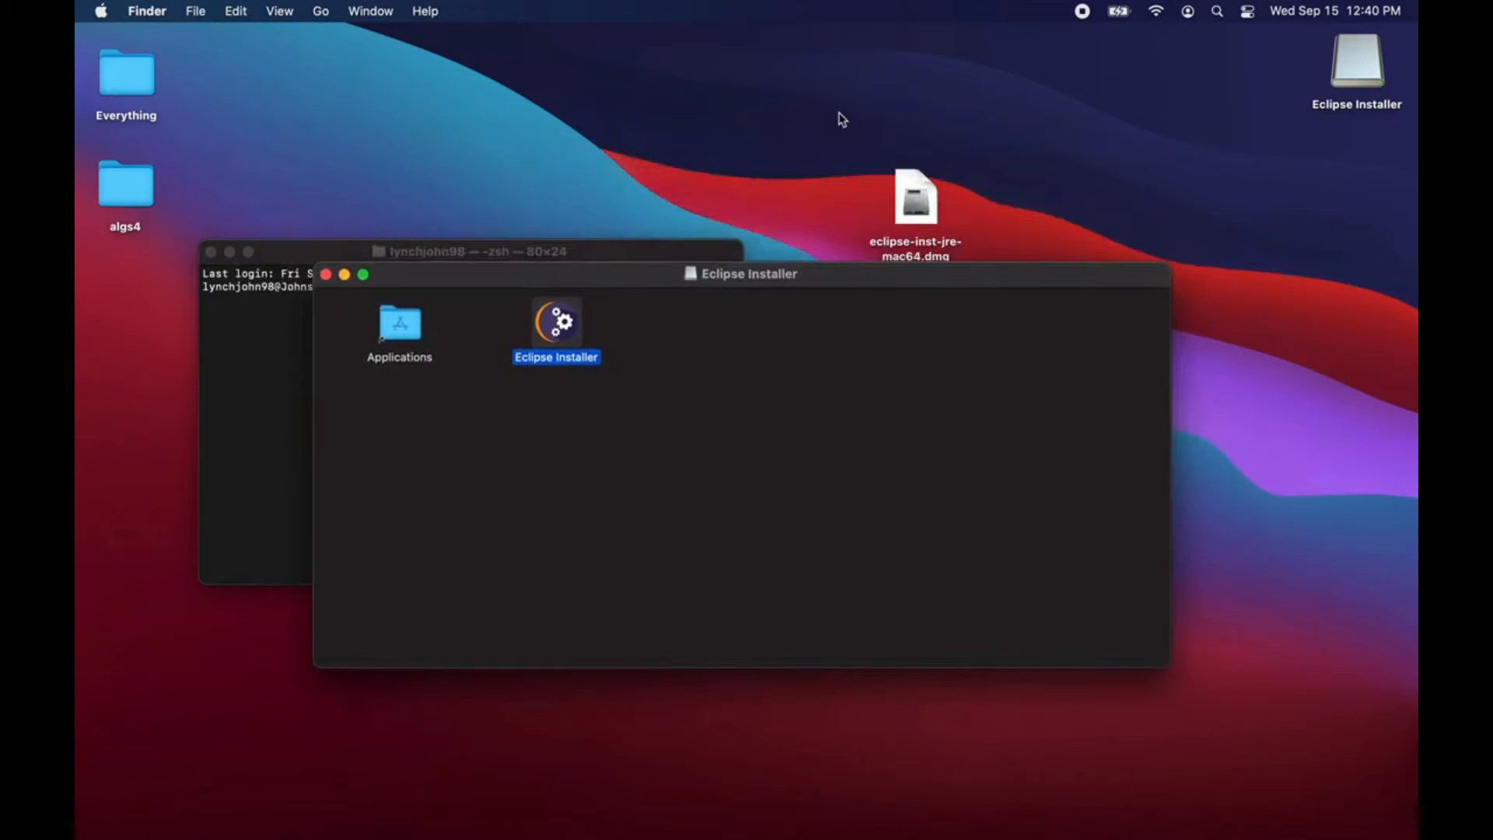
double_click(132, 84)
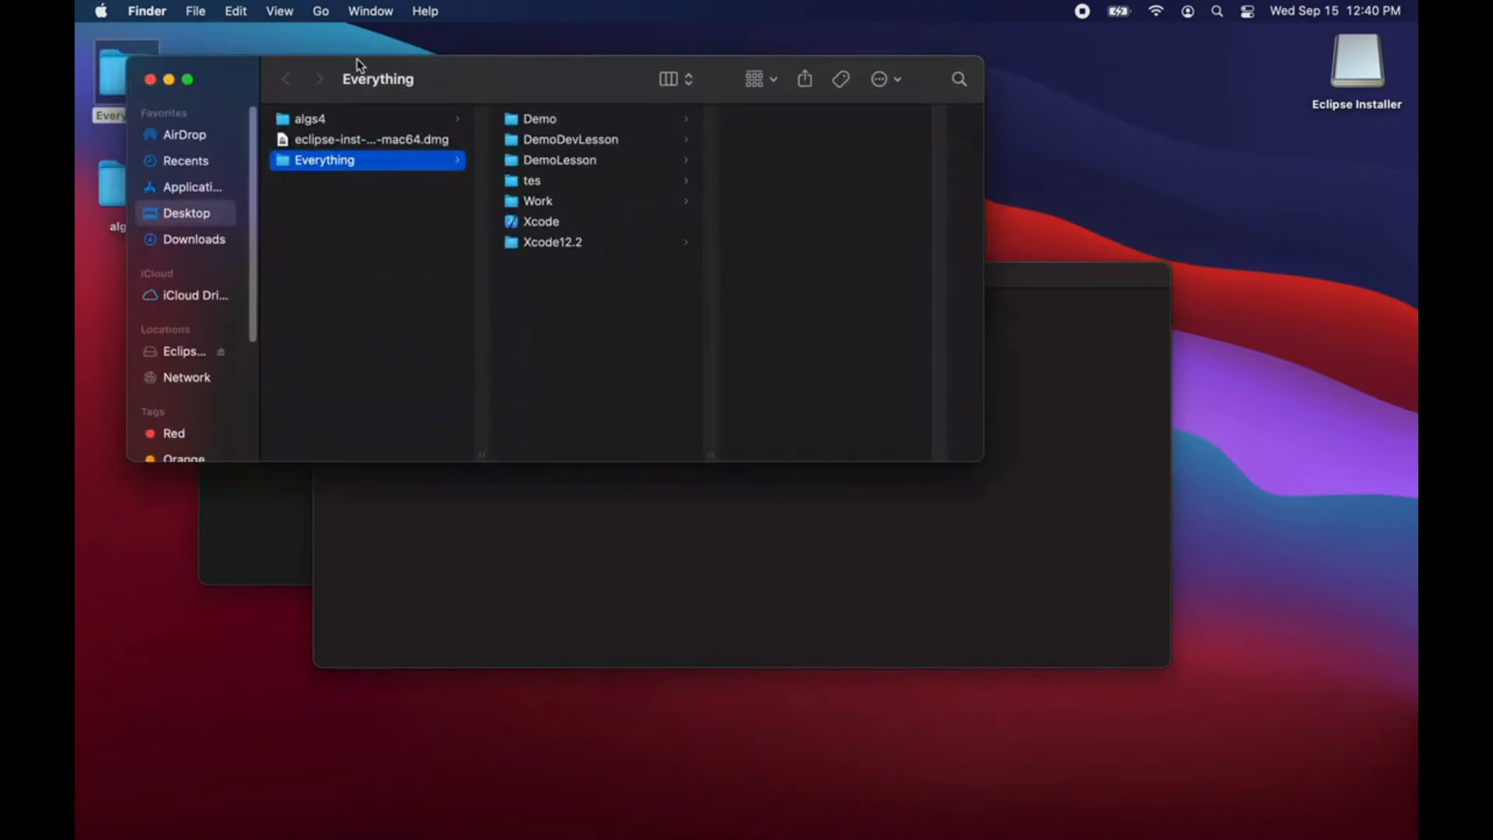
left_click_drag(386, 74, 338, 119)
left_click(529, 255)
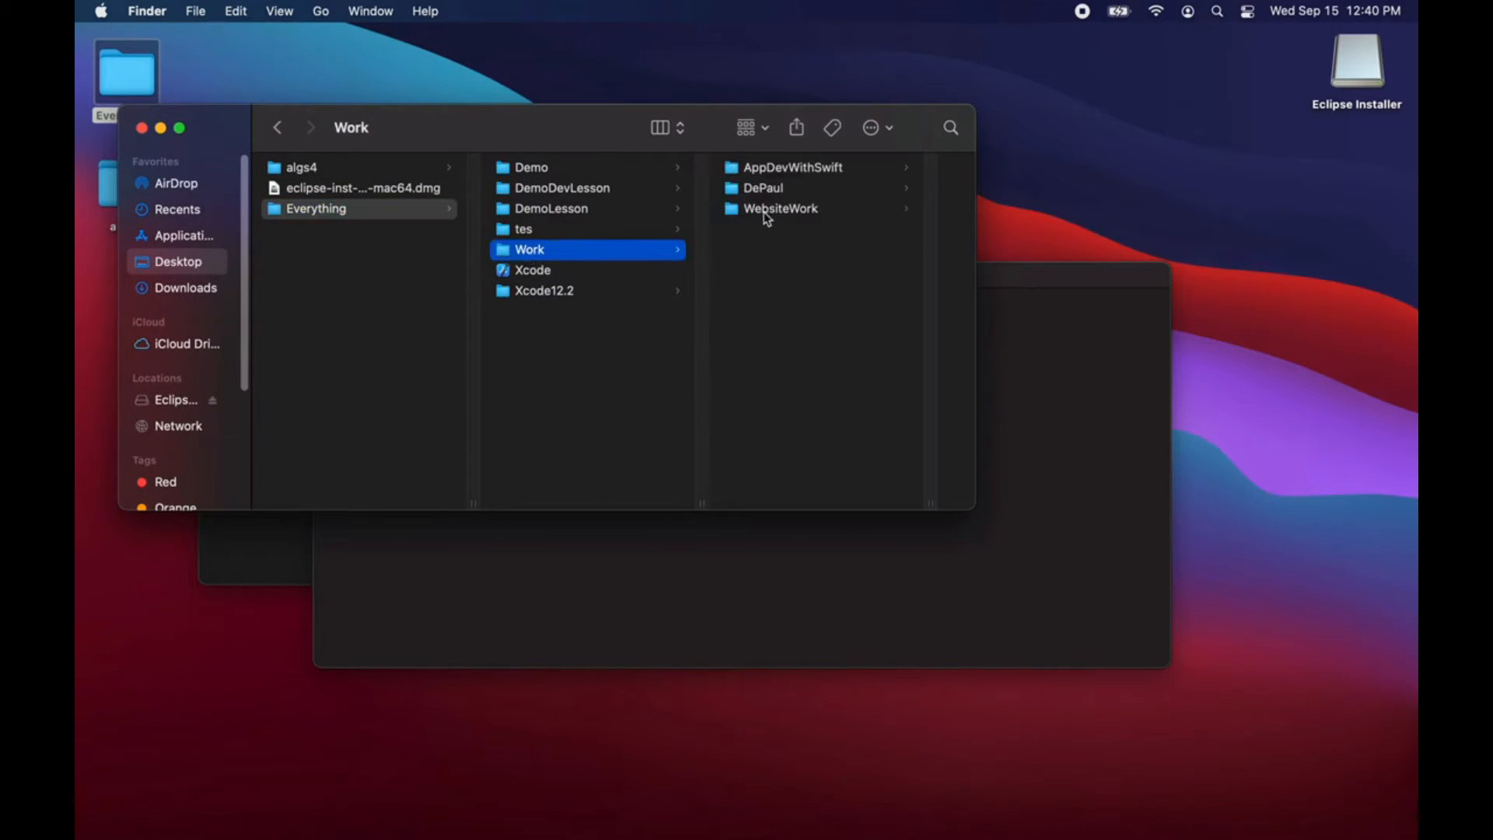
left_click(763, 191)
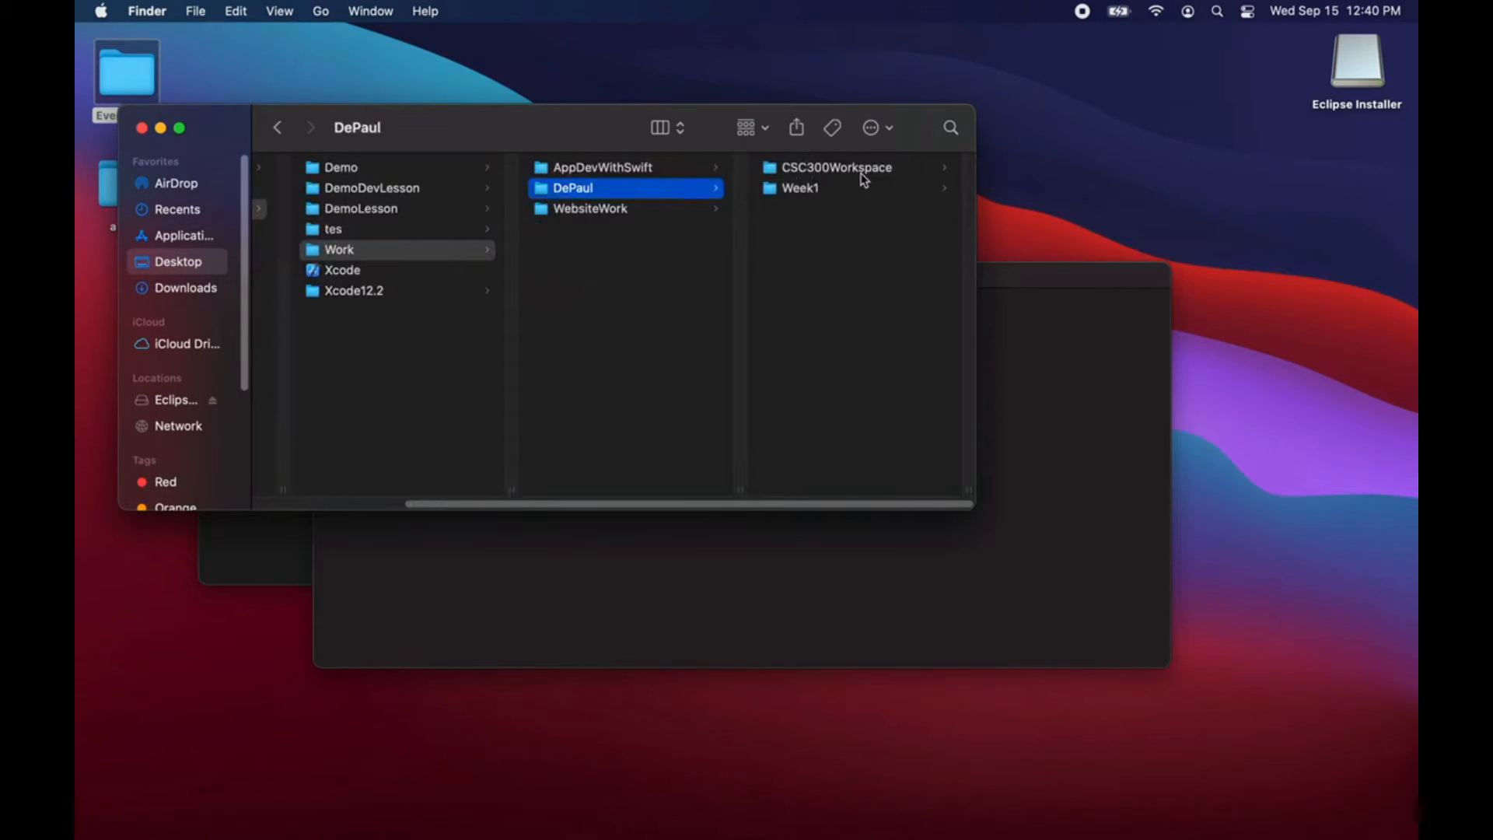
left_click(804, 169)
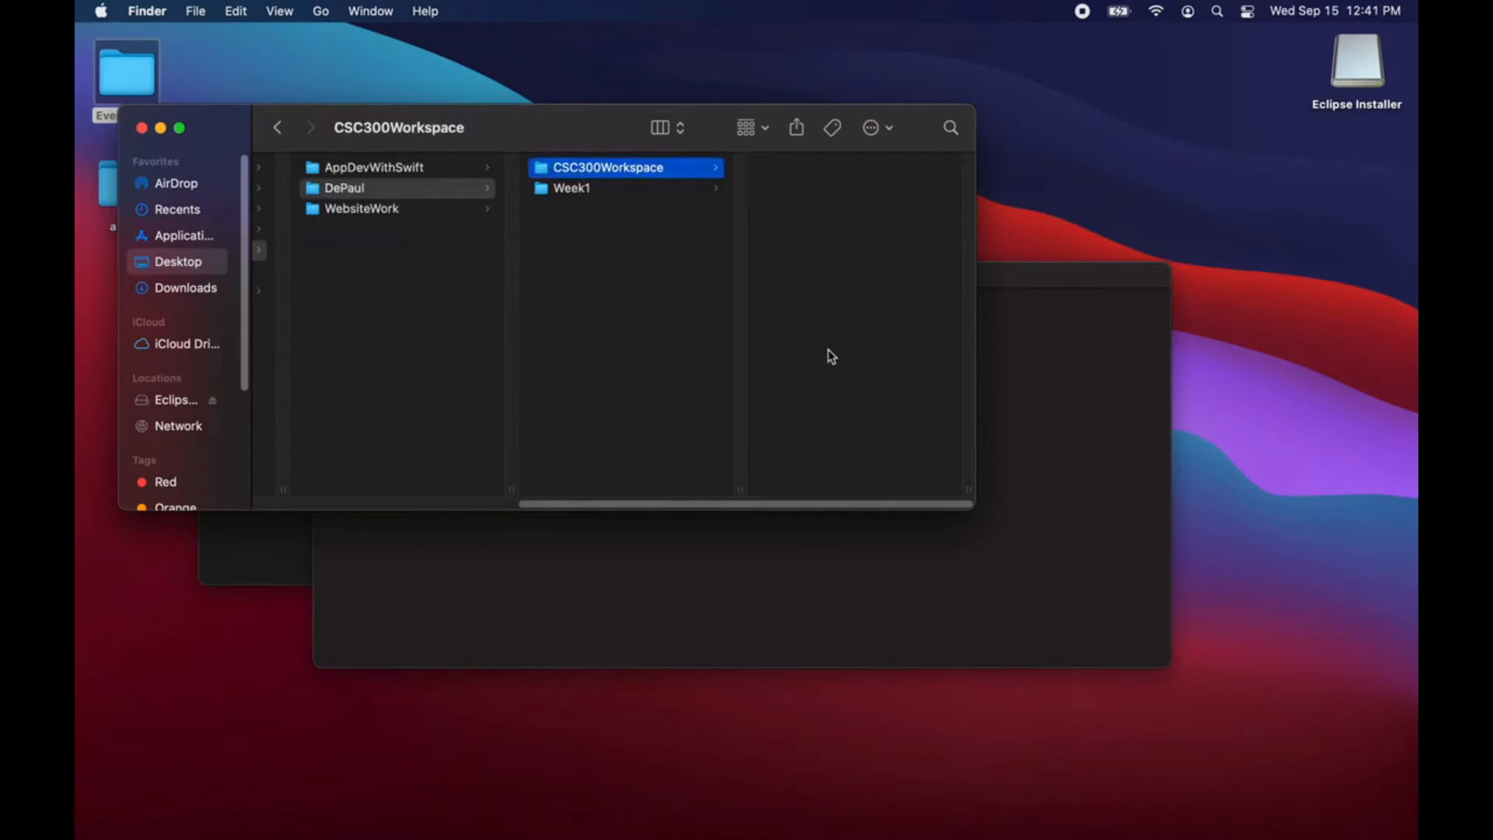
left_click_drag(463, 120, 777, 54)
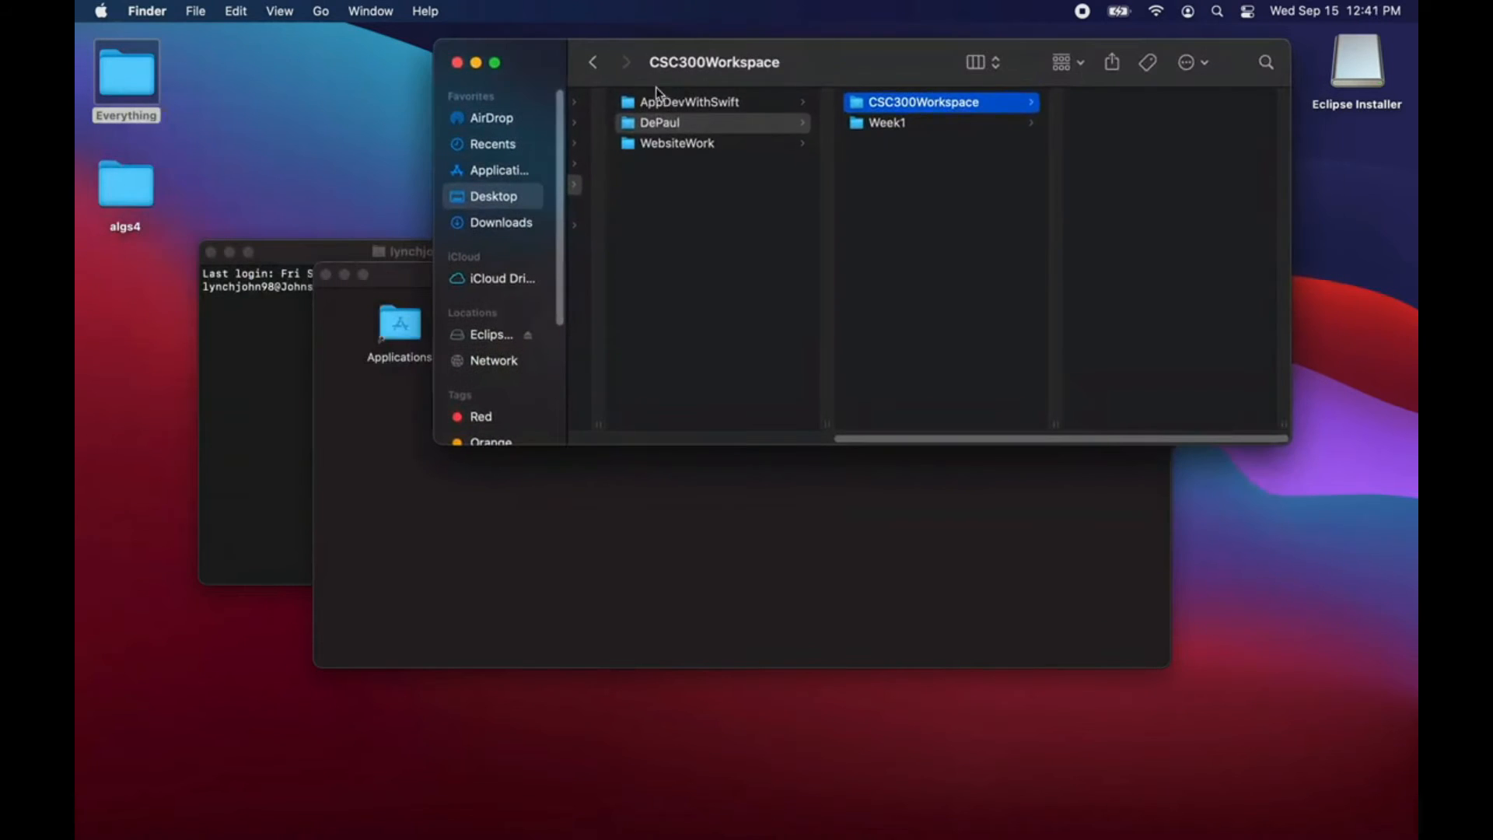
left_click_drag(675, 160, 671, 123)
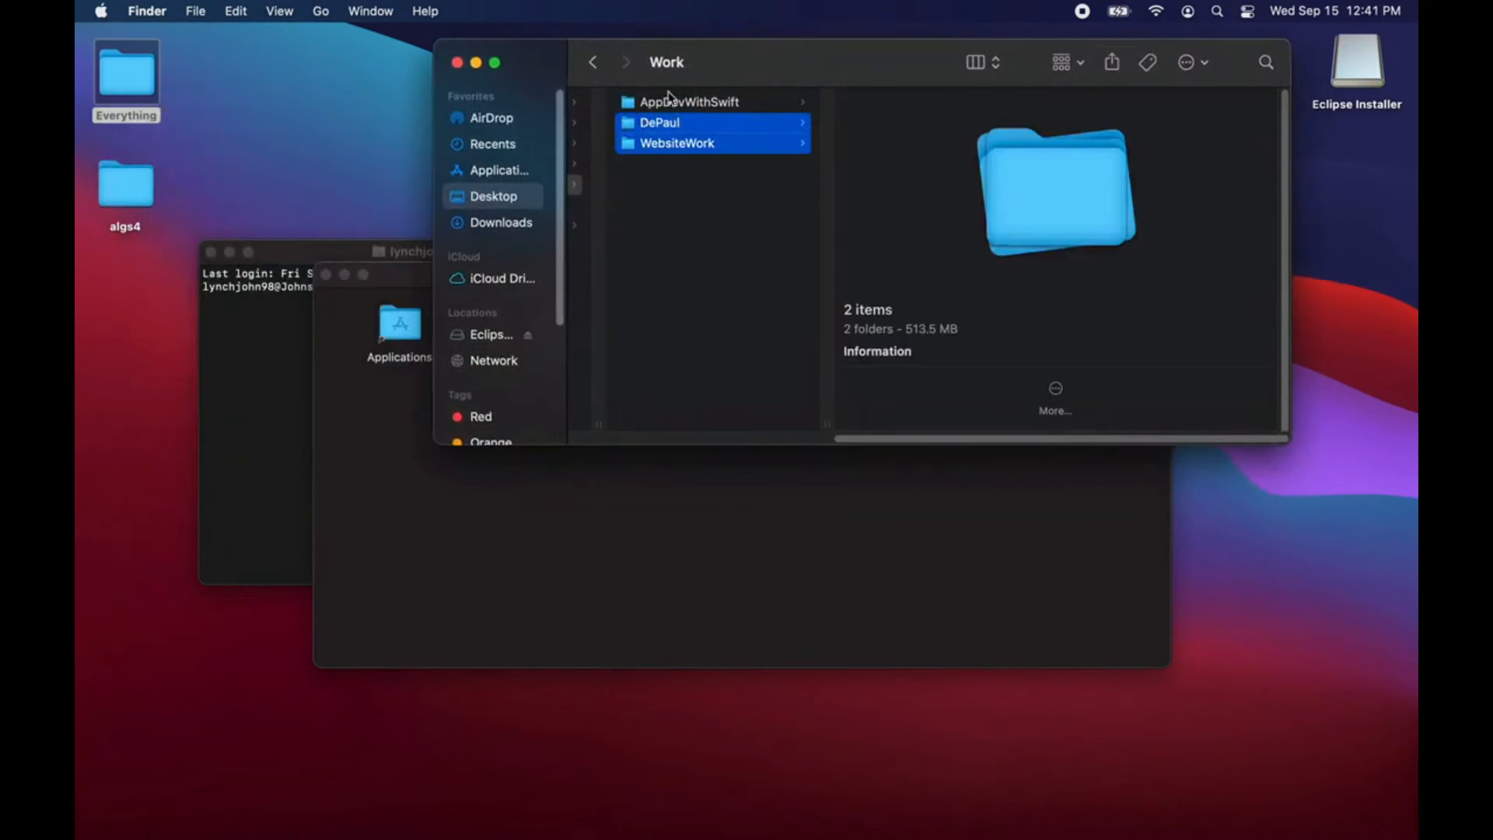
left_click(704, 123)
left_click(902, 104)
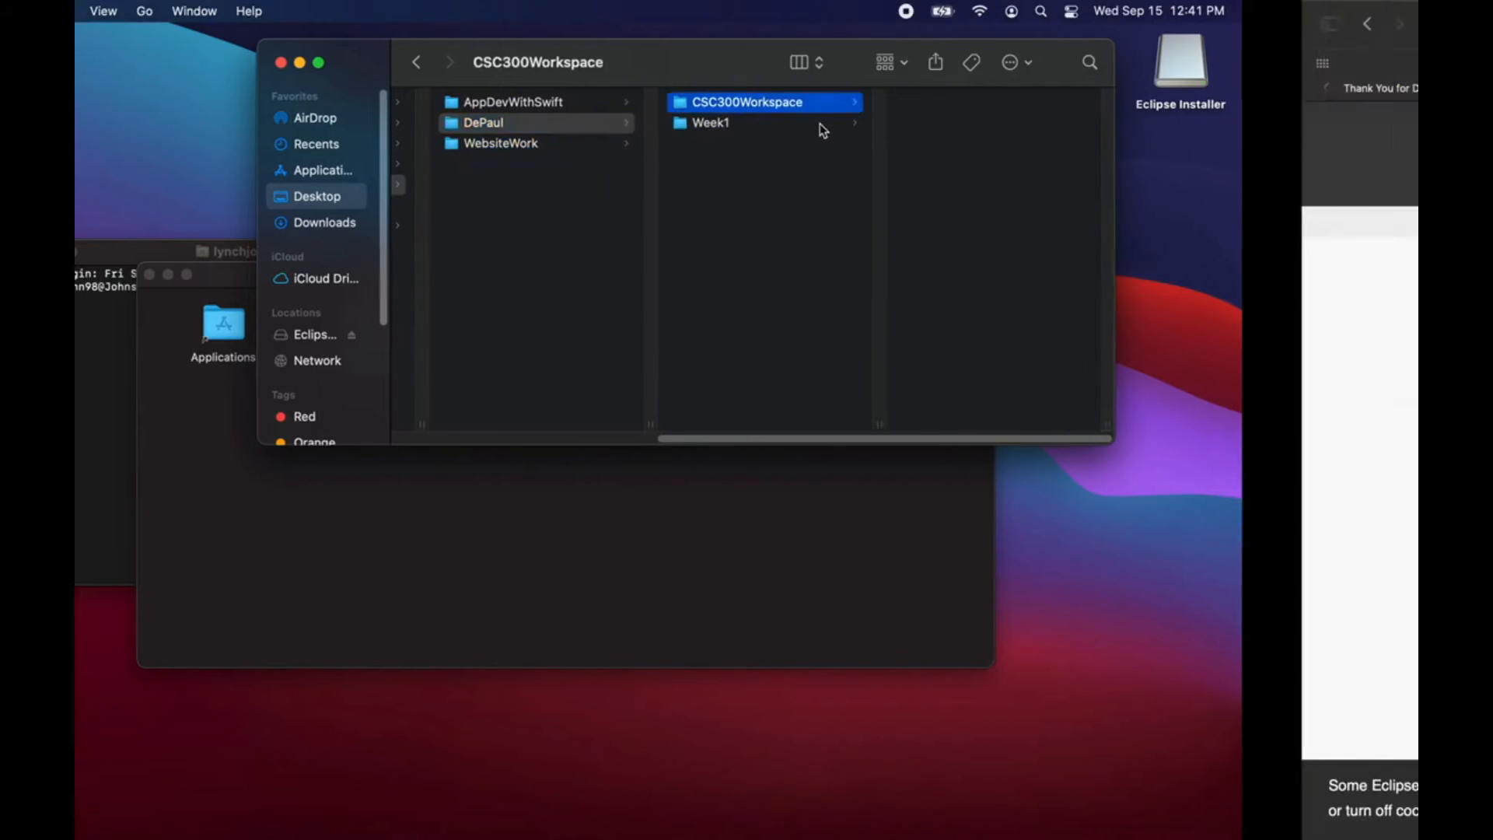
Step: Open the Week 1 Checklist from the DATA STRUCTURES I (CSC_300_701_1080) course content in the browser and find the DS1 Source Code item
left_click(923, 87)
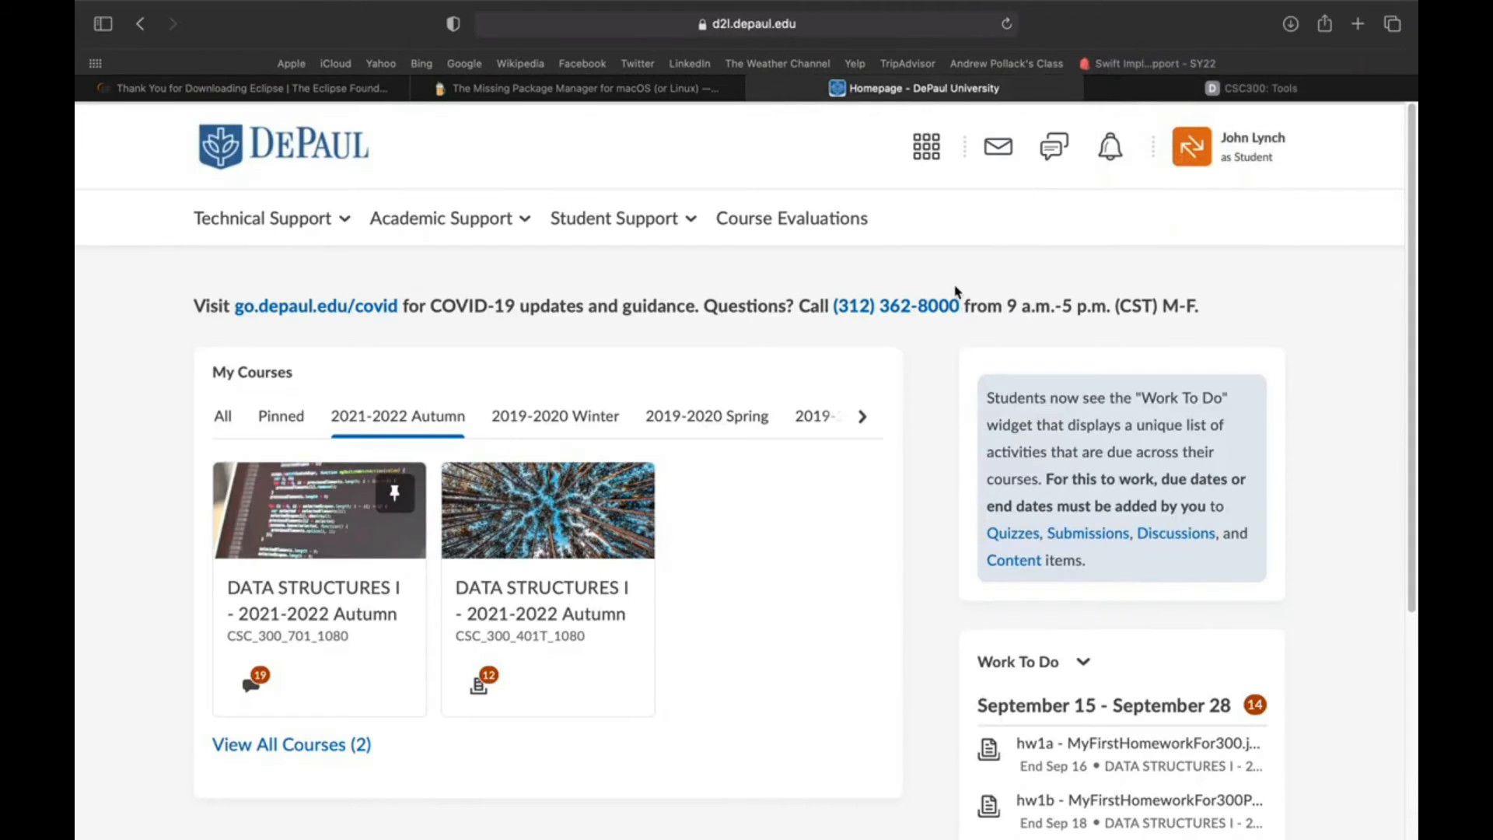
left_click(325, 611)
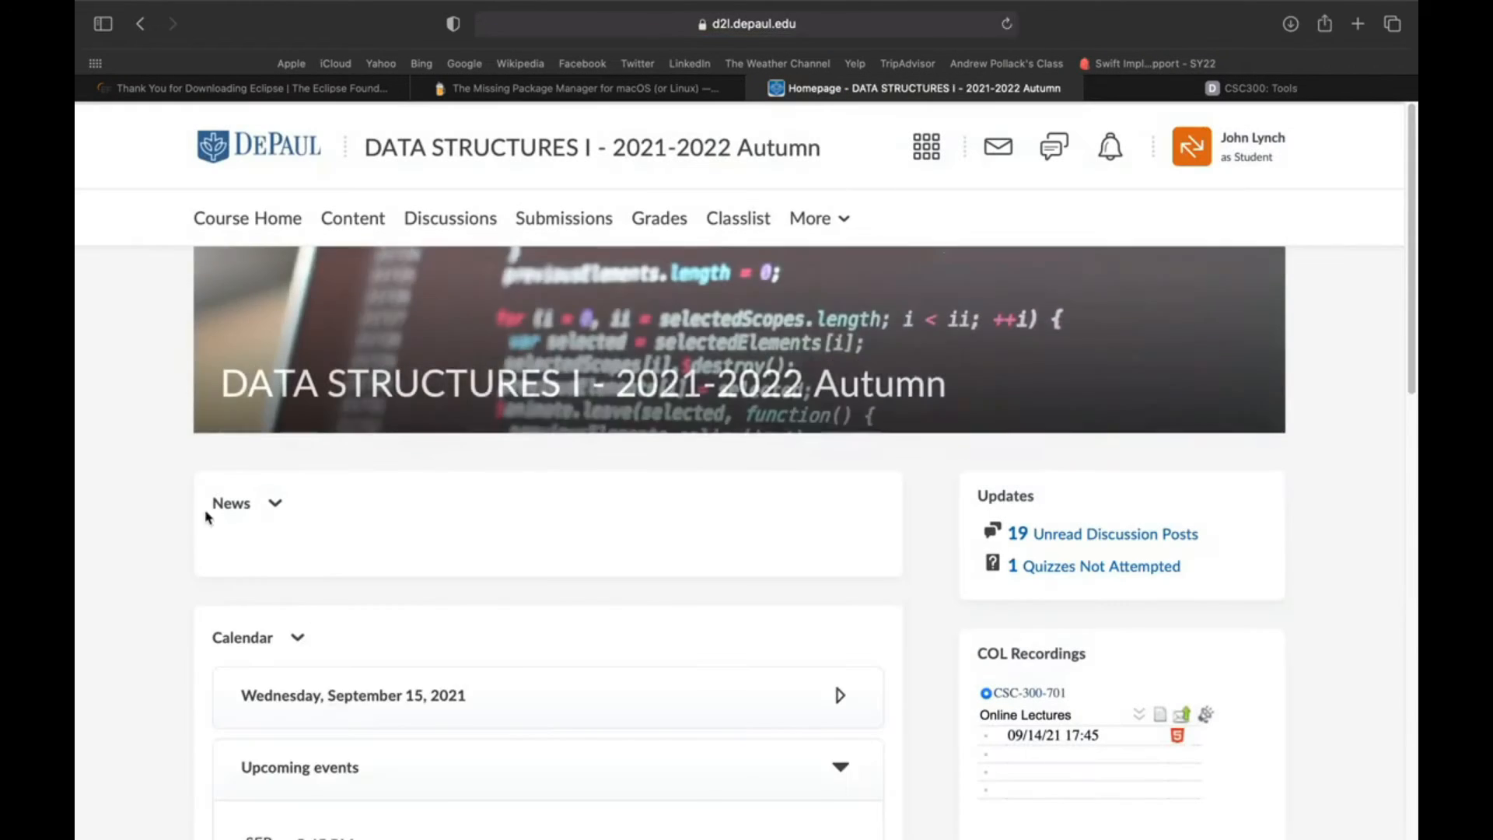
left_click(353, 220)
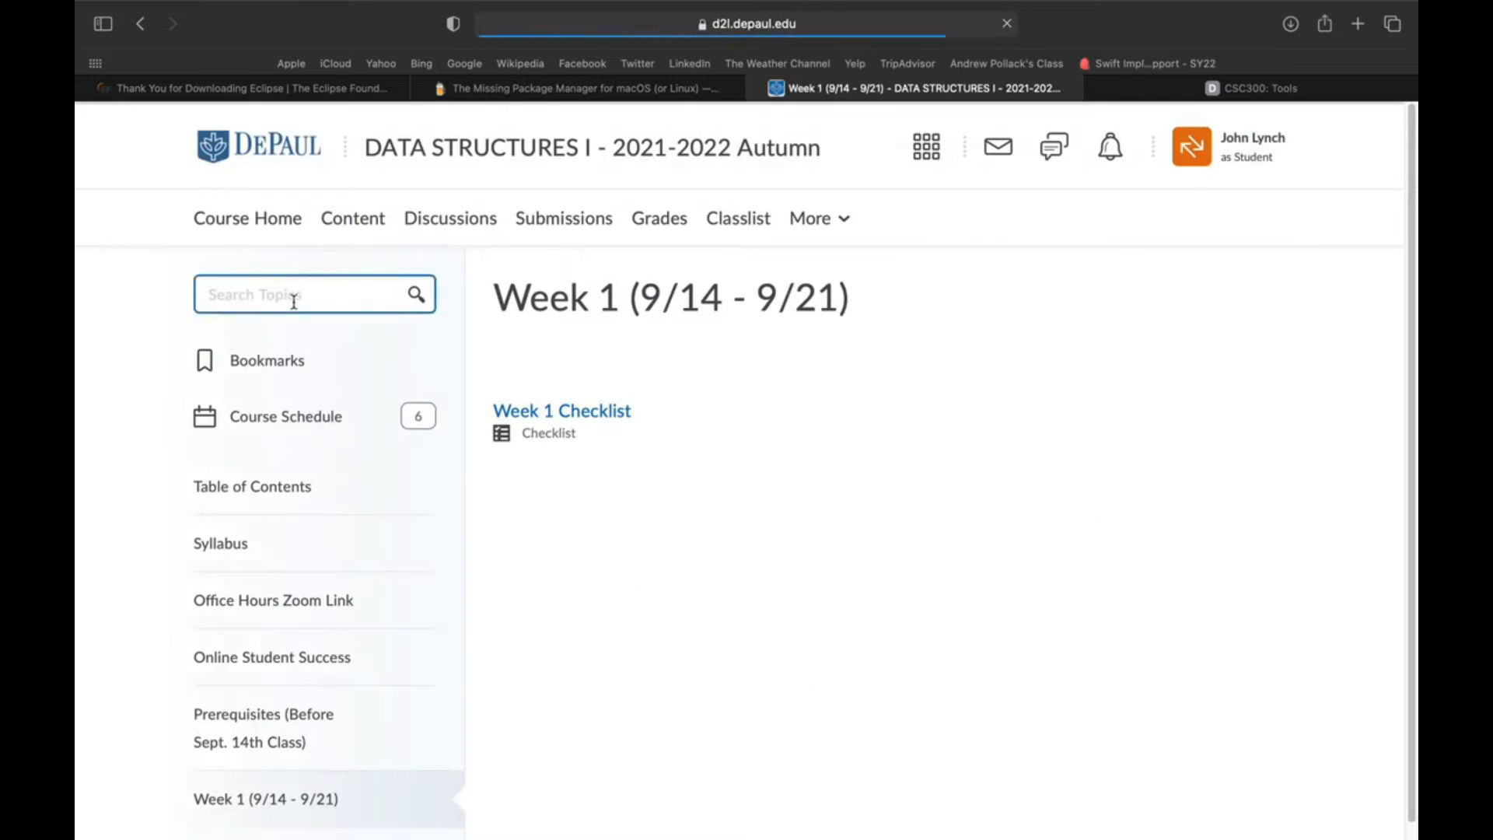
scroll(286, 423, "down", 1)
left_click(619, 398)
scroll(660, 441, "down", 1)
scroll(660, 441, "down", 2)
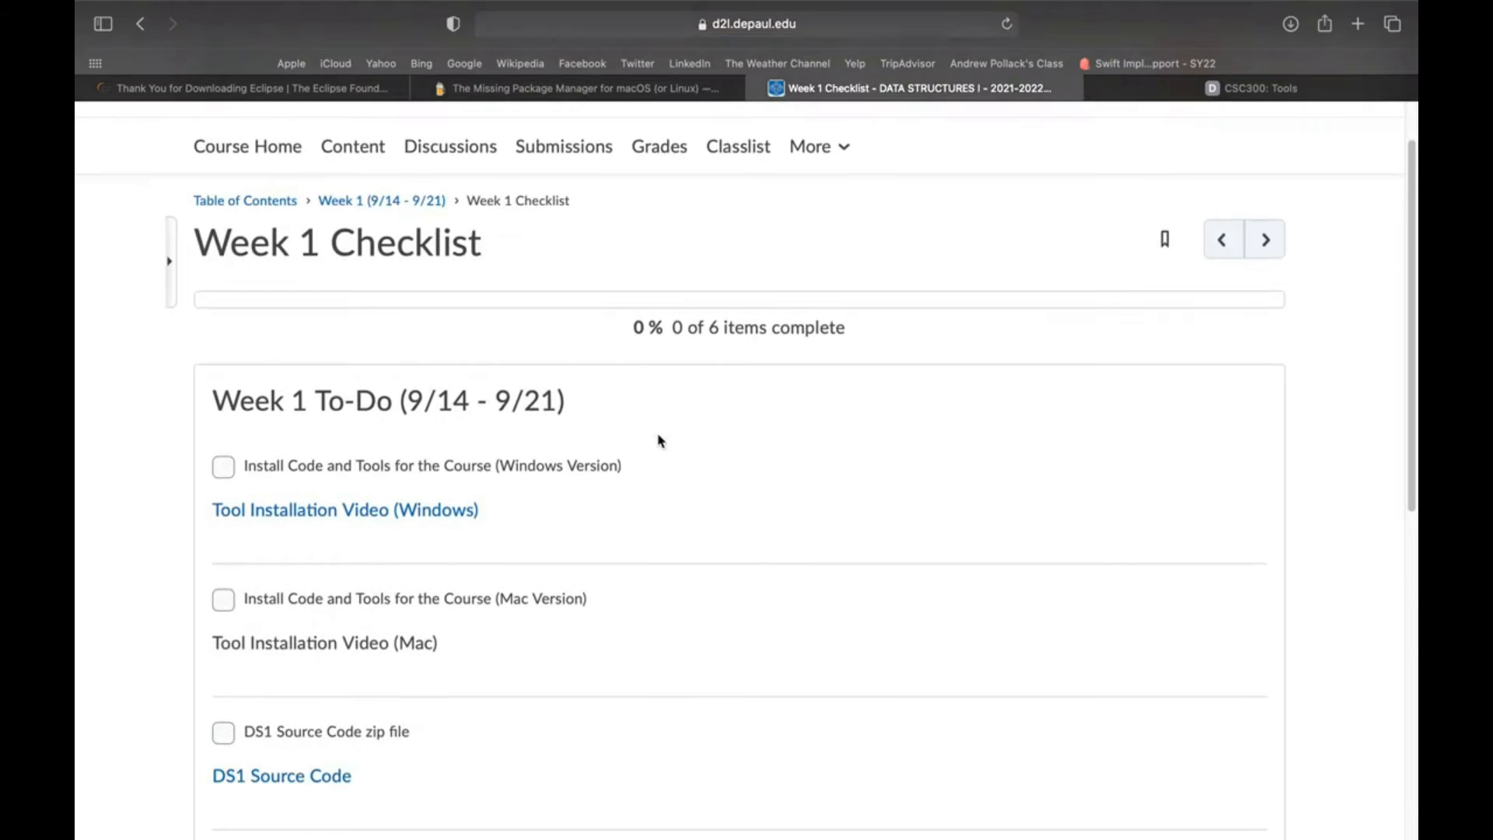
scroll(529, 516, "down", 10)
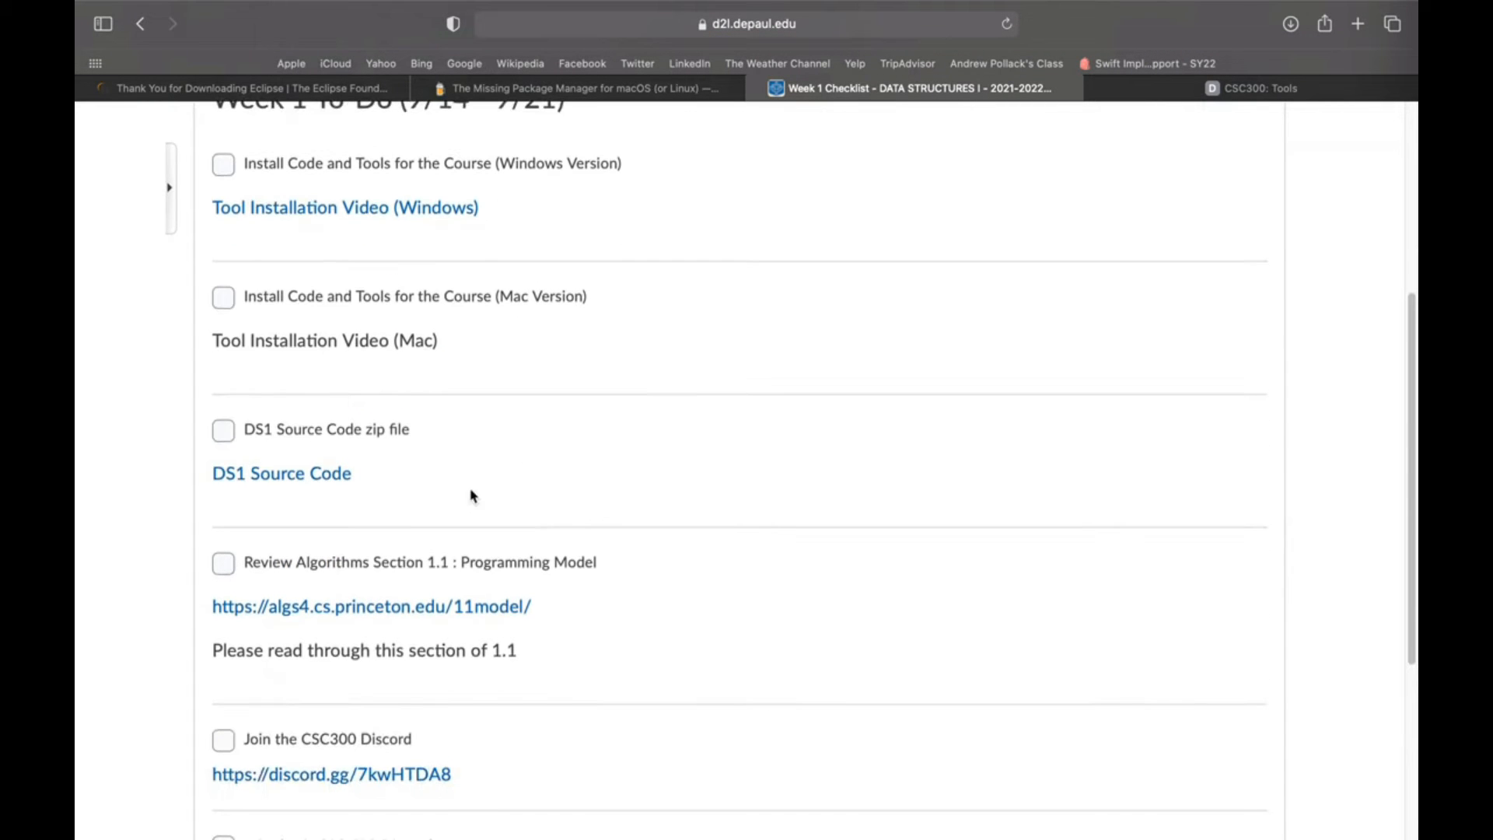
Step: Download the DS1 Source Code zip and move its extracted algs4 folder to the desktop
left_click(253, 488)
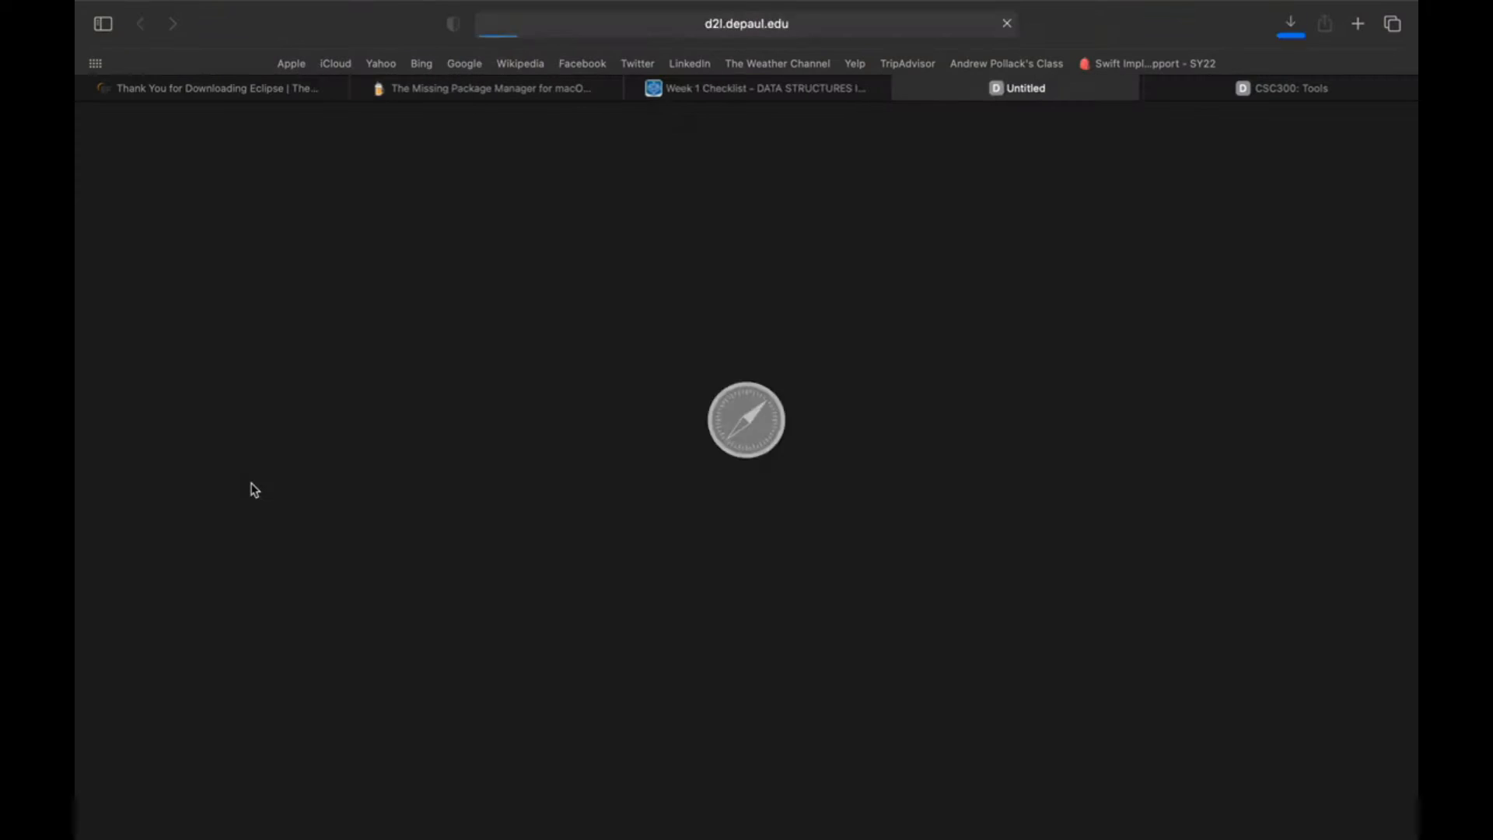
left_click(1289, 31)
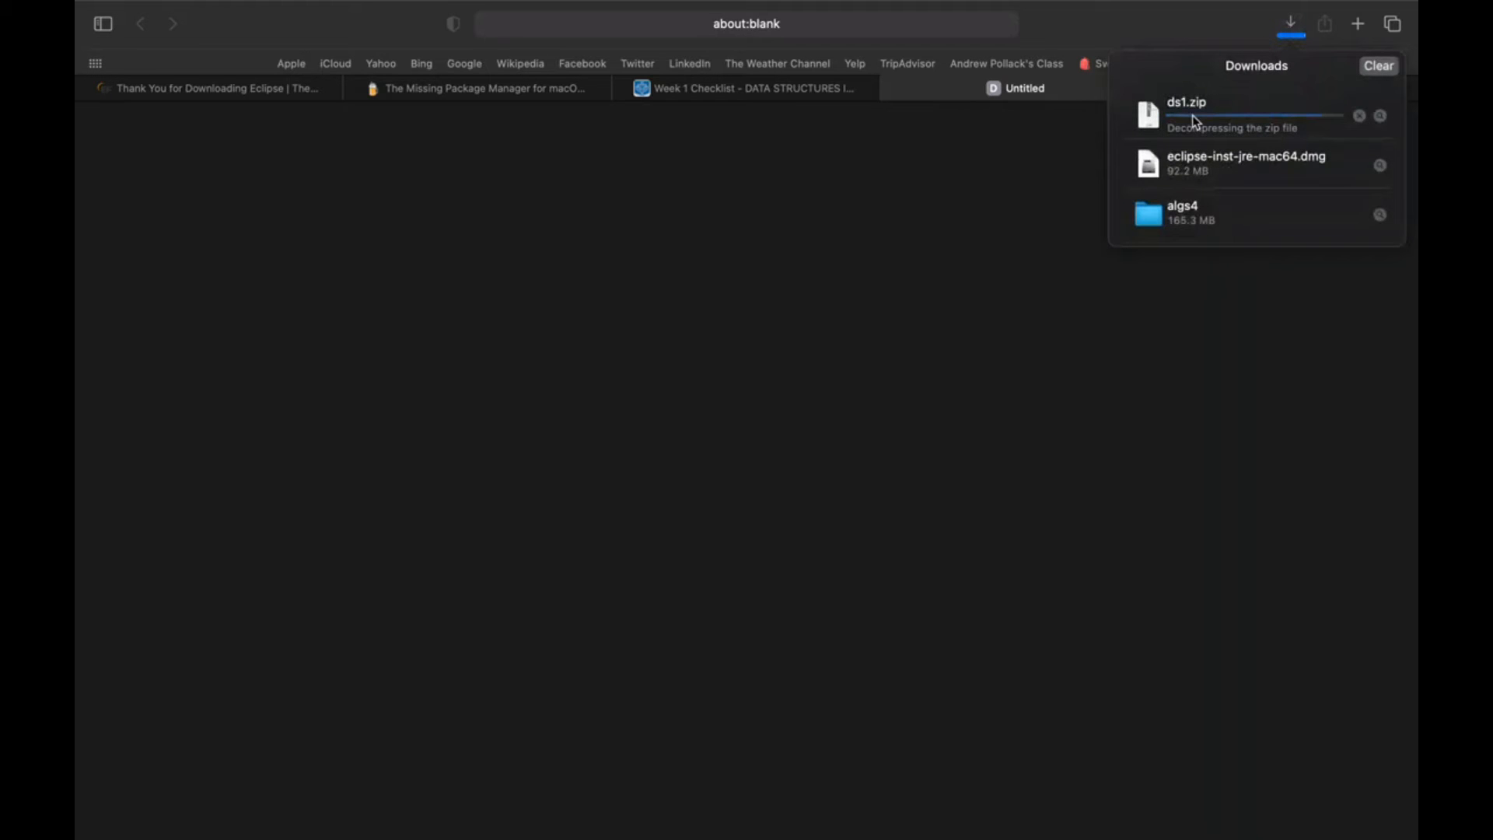
left_click_drag(1199, 119, 240, 178)
key("ctrl+Left")
left_click(881, 271)
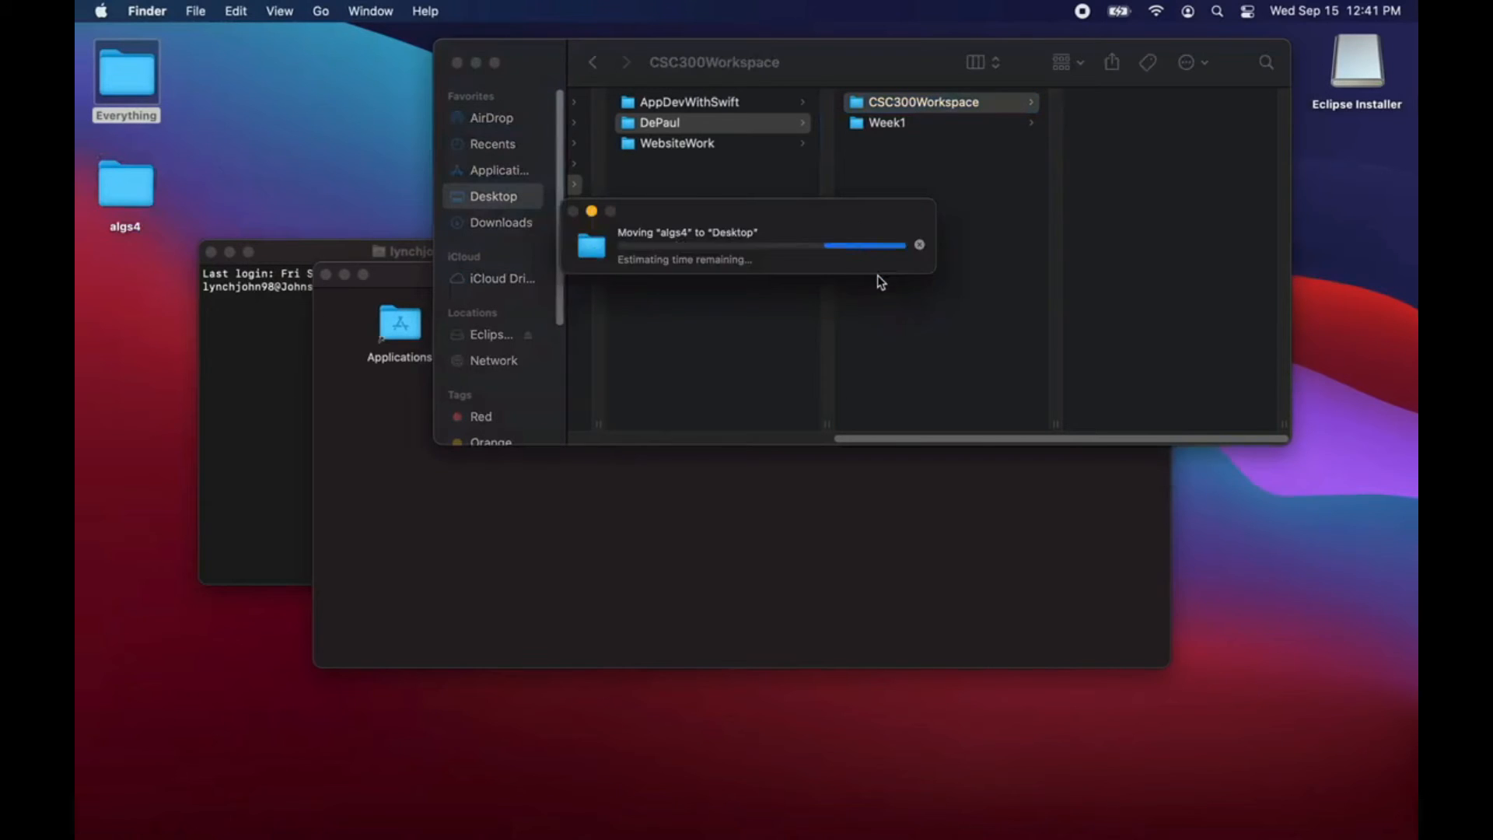
Step: Check the contents of the algs4 folder and move the folder into CSC300Workspace
double_click(237, 183)
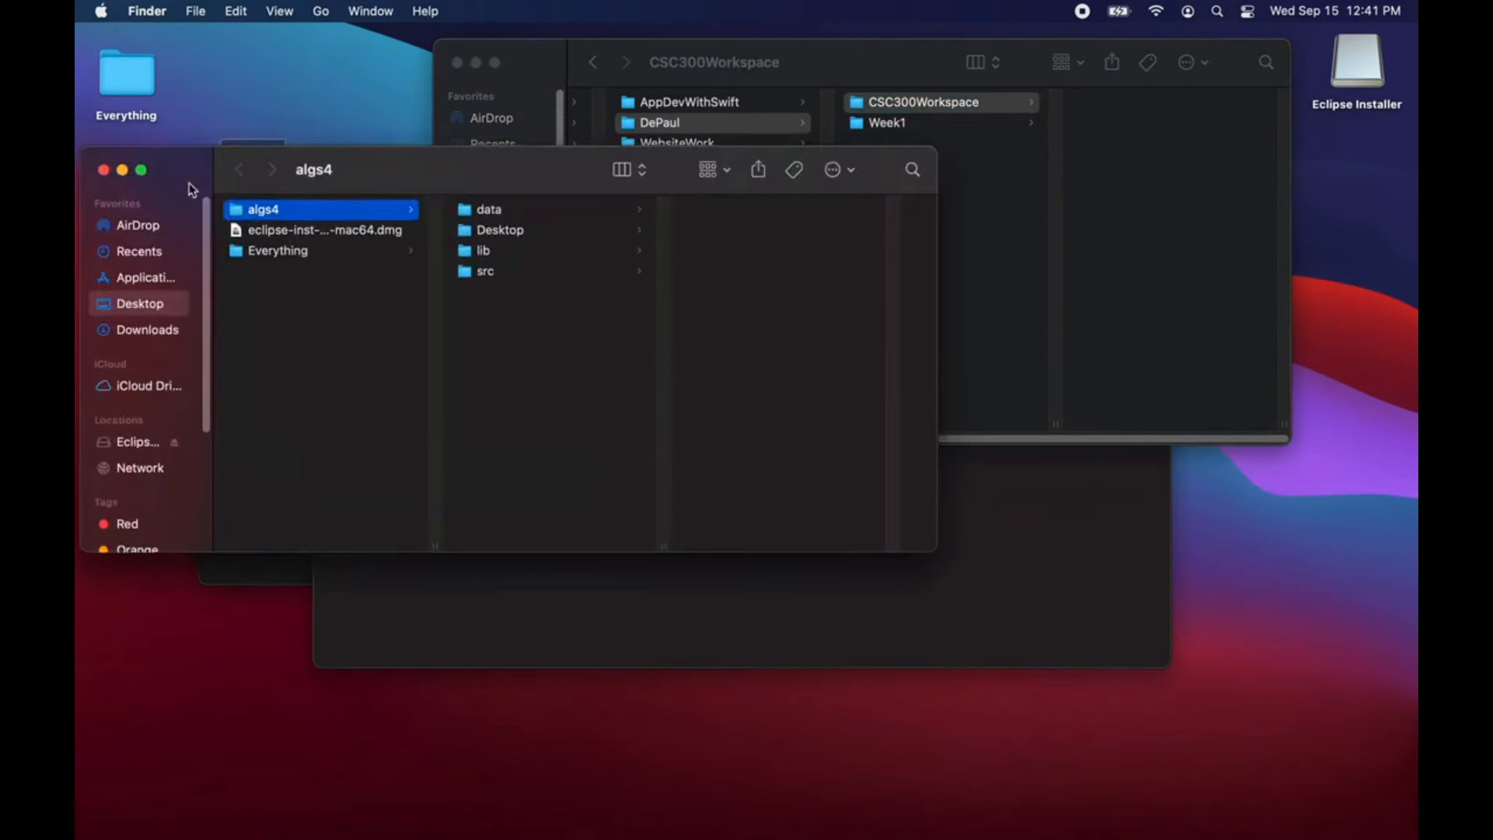
left_click(103, 169)
left_click_drag(249, 183, 1148, 141)
left_click_drag(816, 66, 589, 69)
left_click(843, 114)
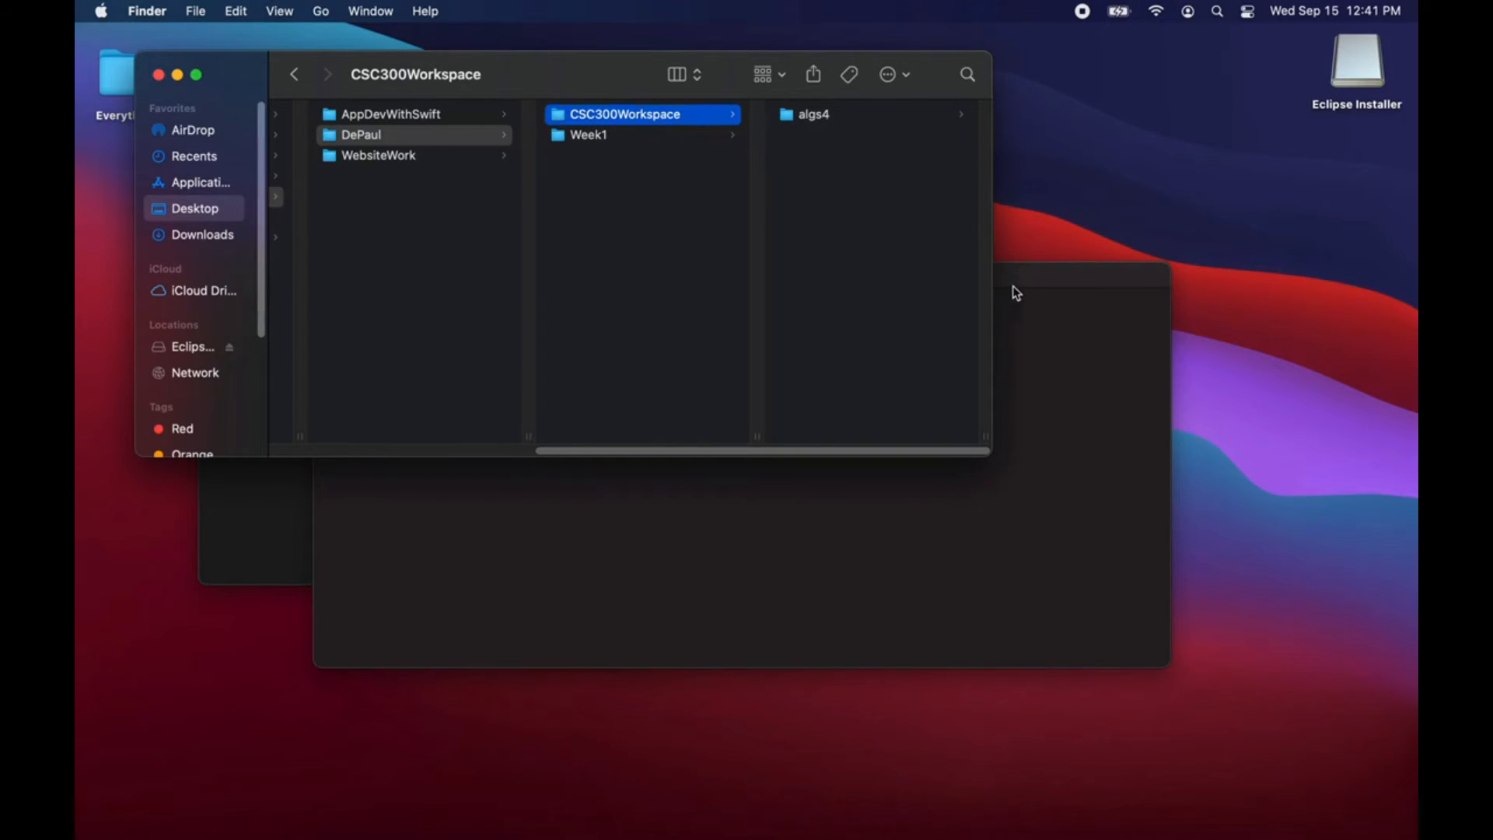
Step: Move the CSC300Workspace folder window aside, then bring the Terminal window forward and reposition it
left_click_drag(590, 57, 953, 36)
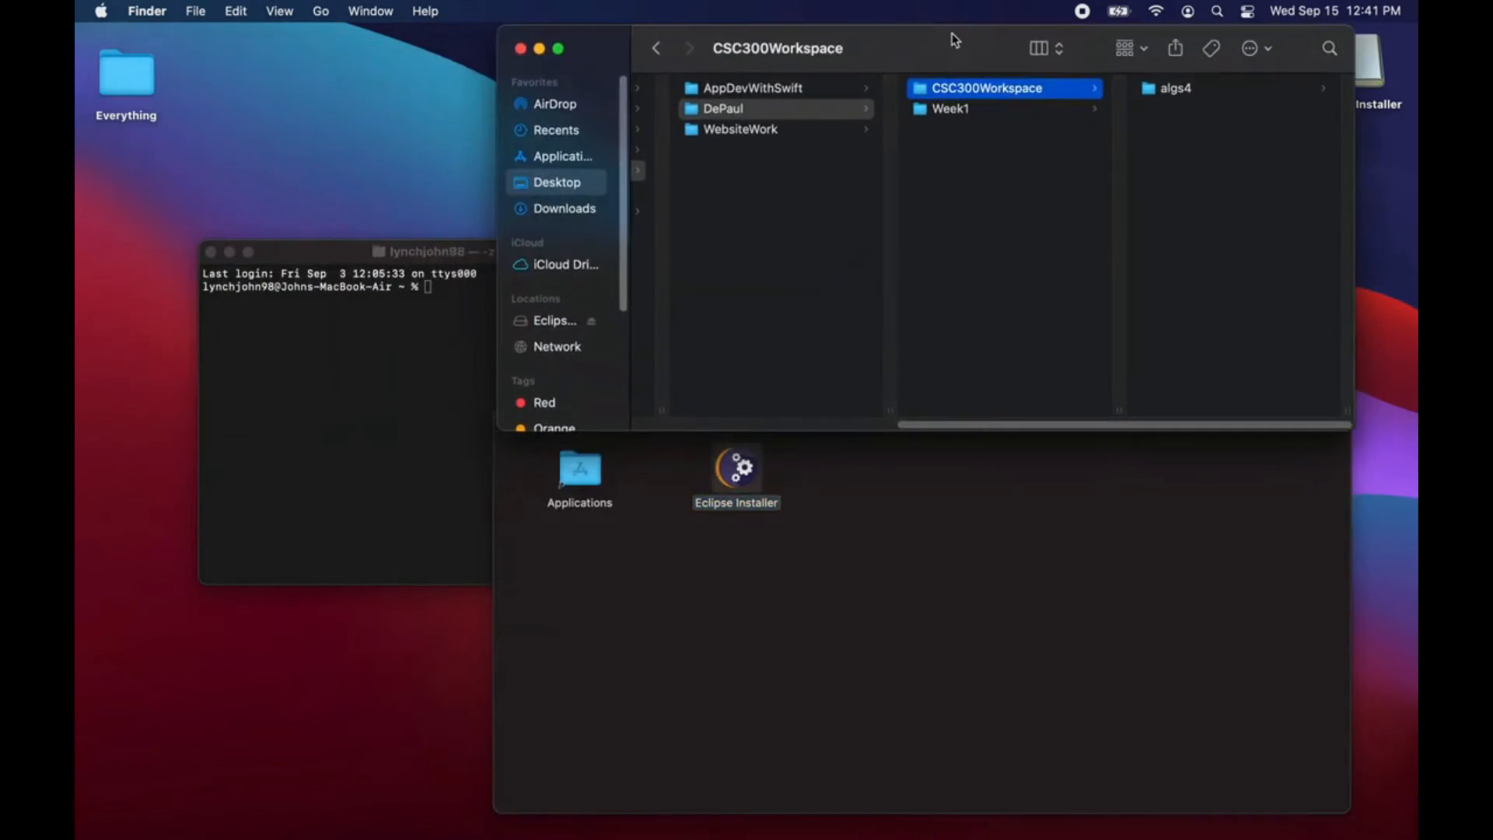
left_click(487, 304)
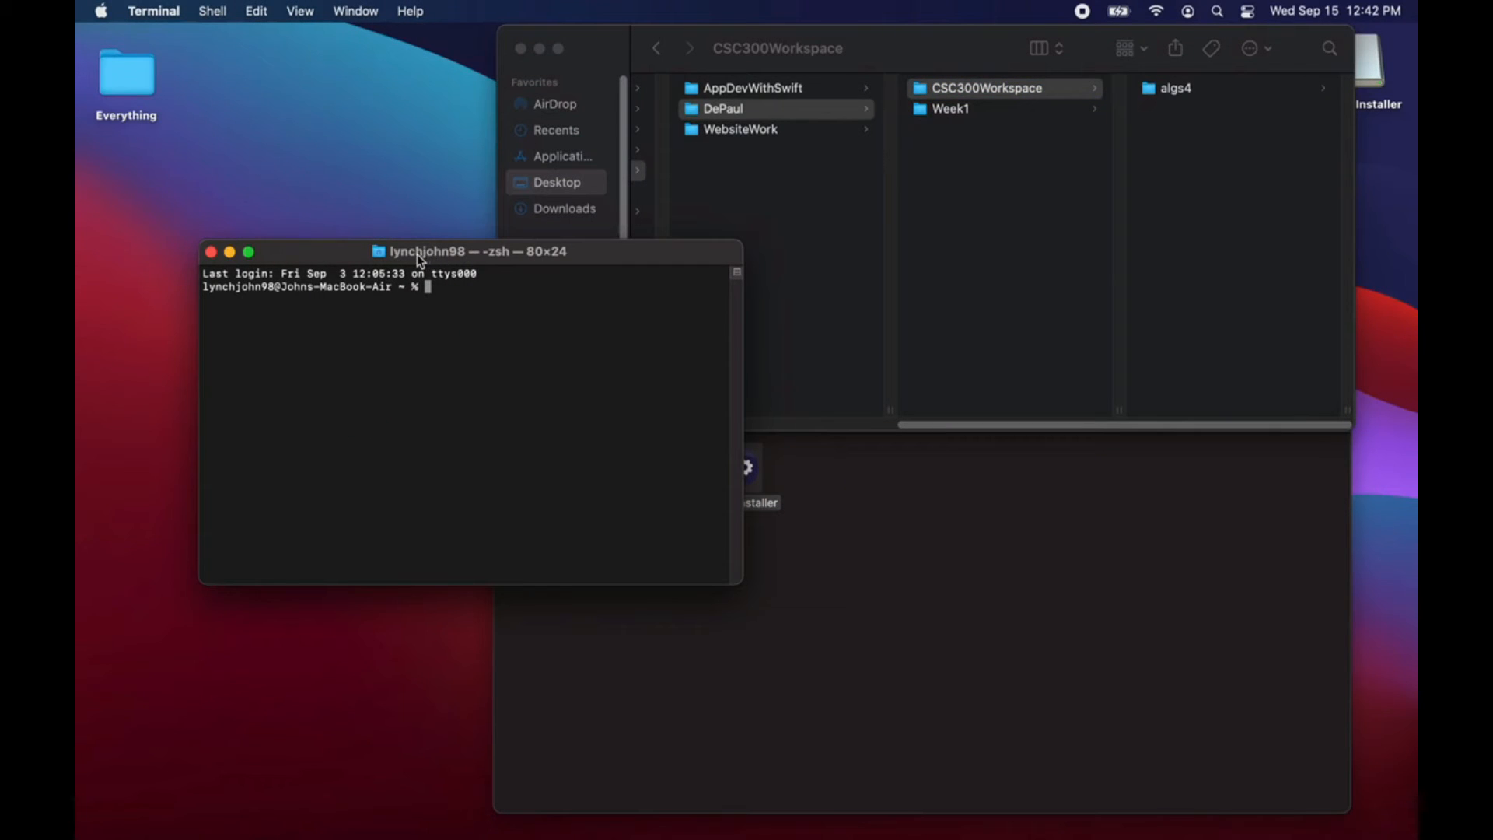
left_click_drag(421, 259, 484, 147)
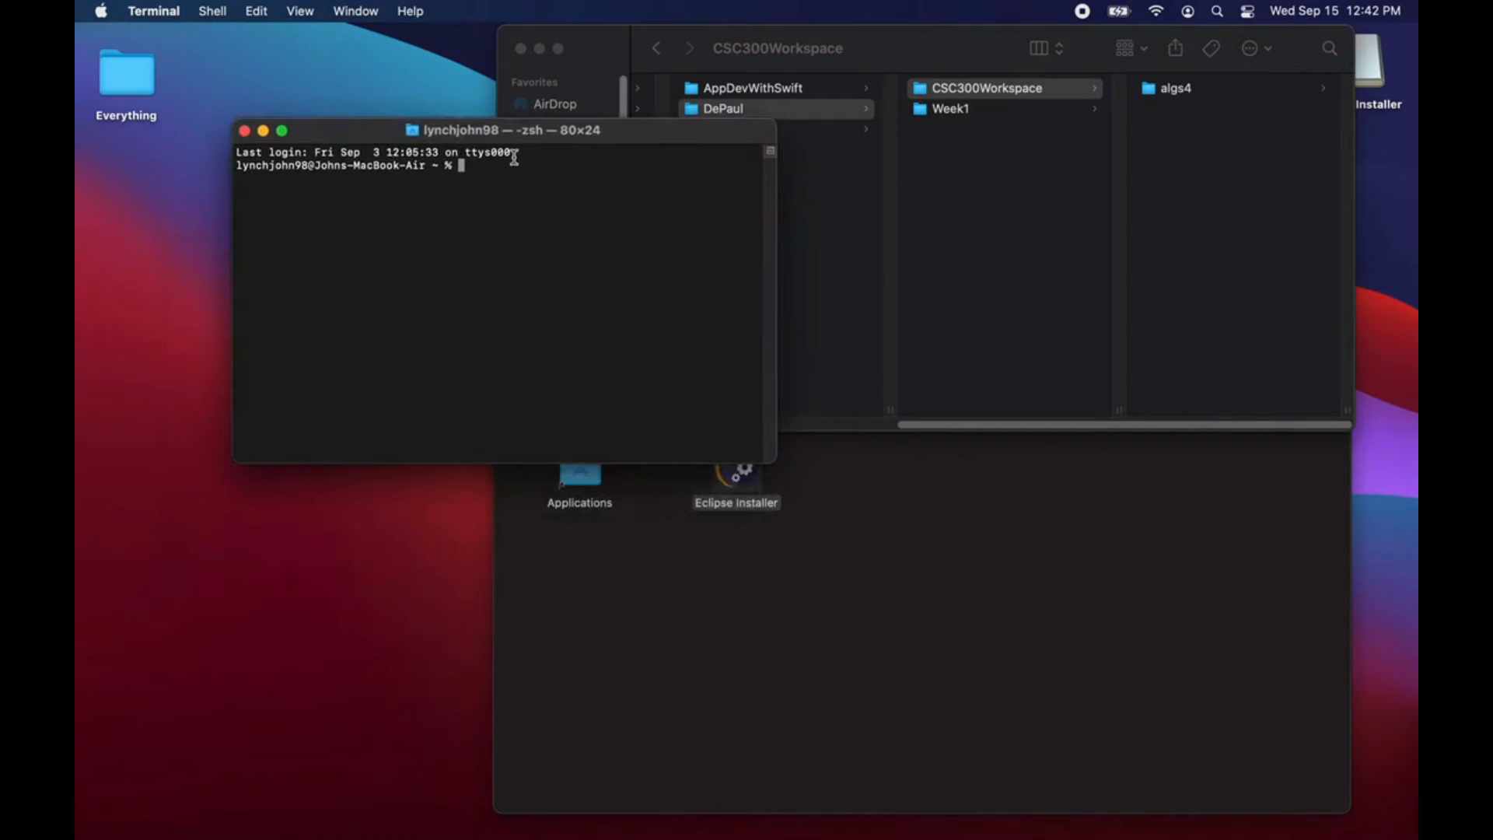
Step: Switch to Safari and load google.com in the tab showing the Homebrew page
key("ctrl+Right")
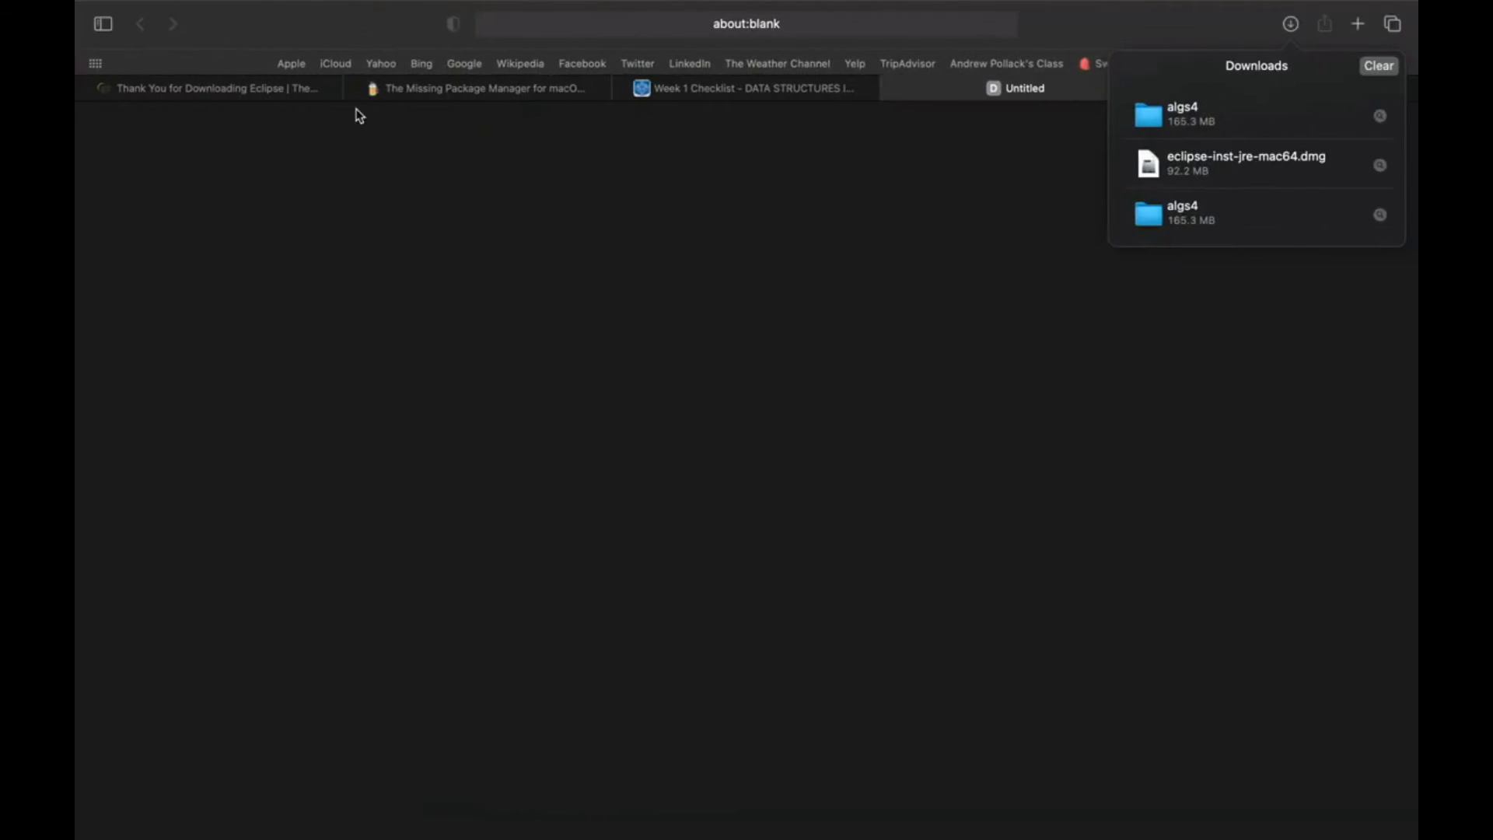
left_click(523, 95)
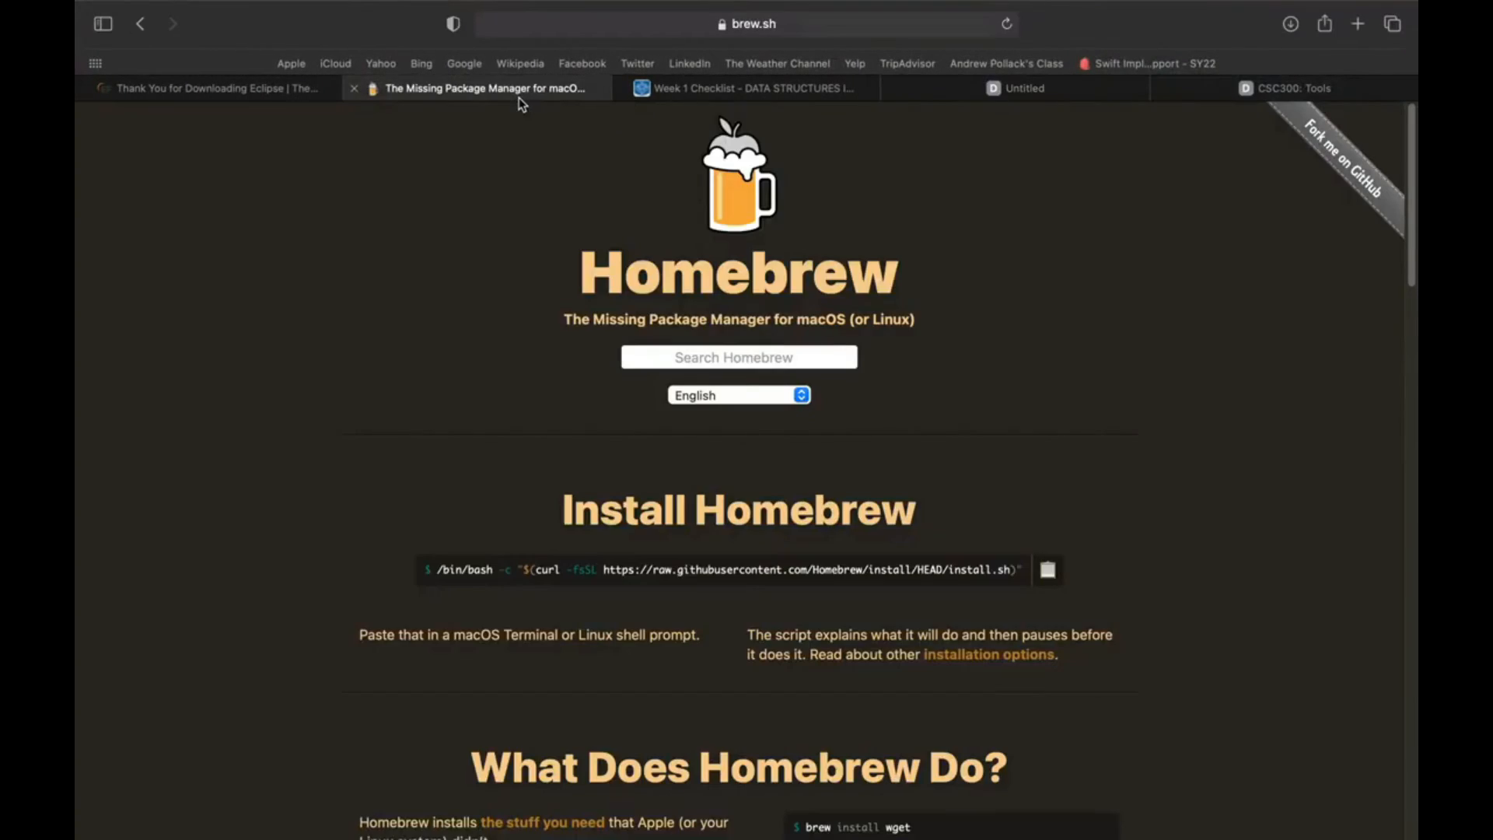
left_click(610, 35)
type("google.com")
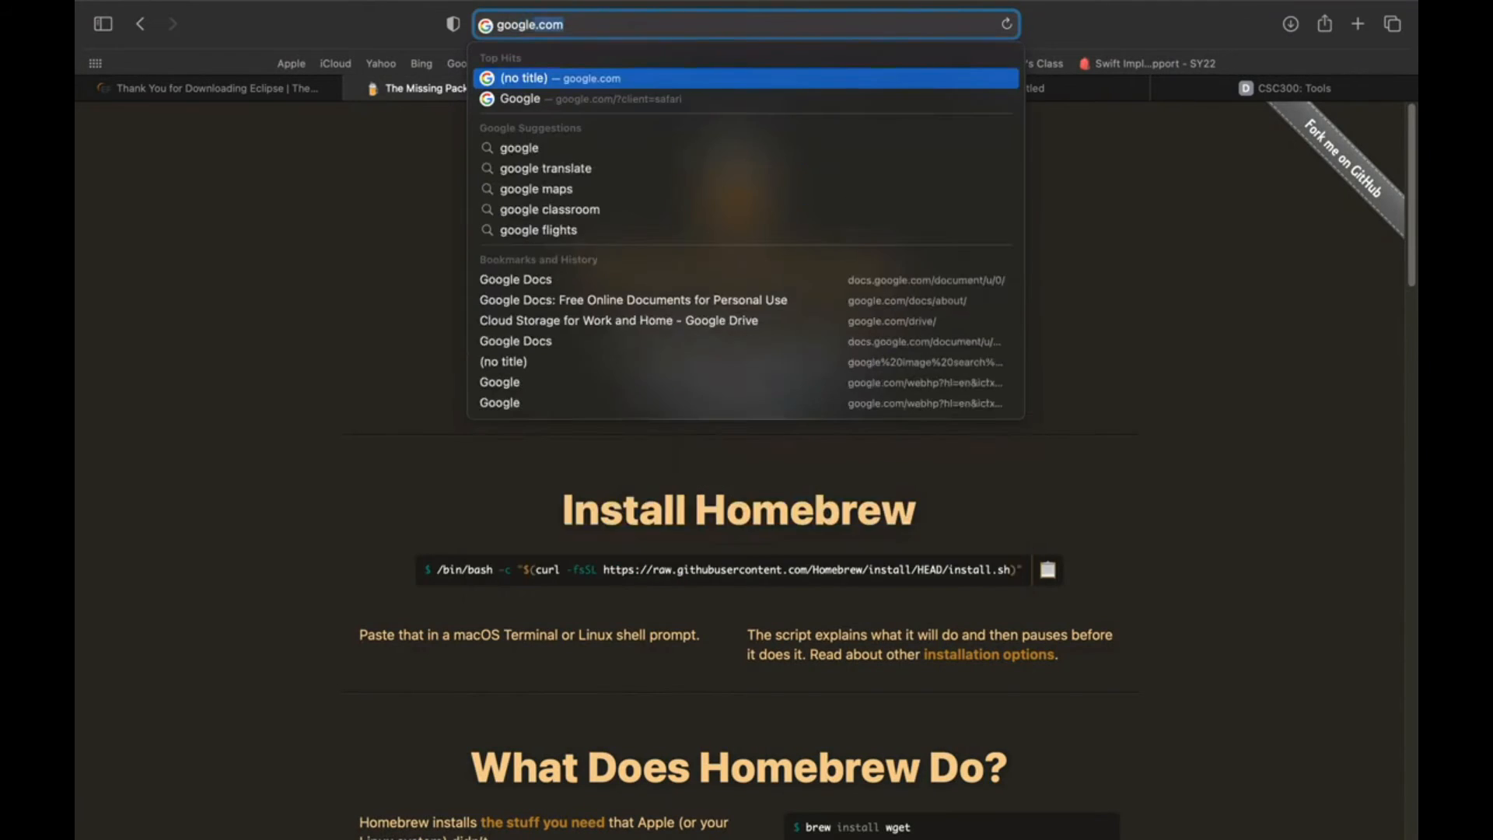
key("Return")
Step: Search Google for homebrew and copy the install command from the brew.sh page
left_click(570, 421)
type("ho")
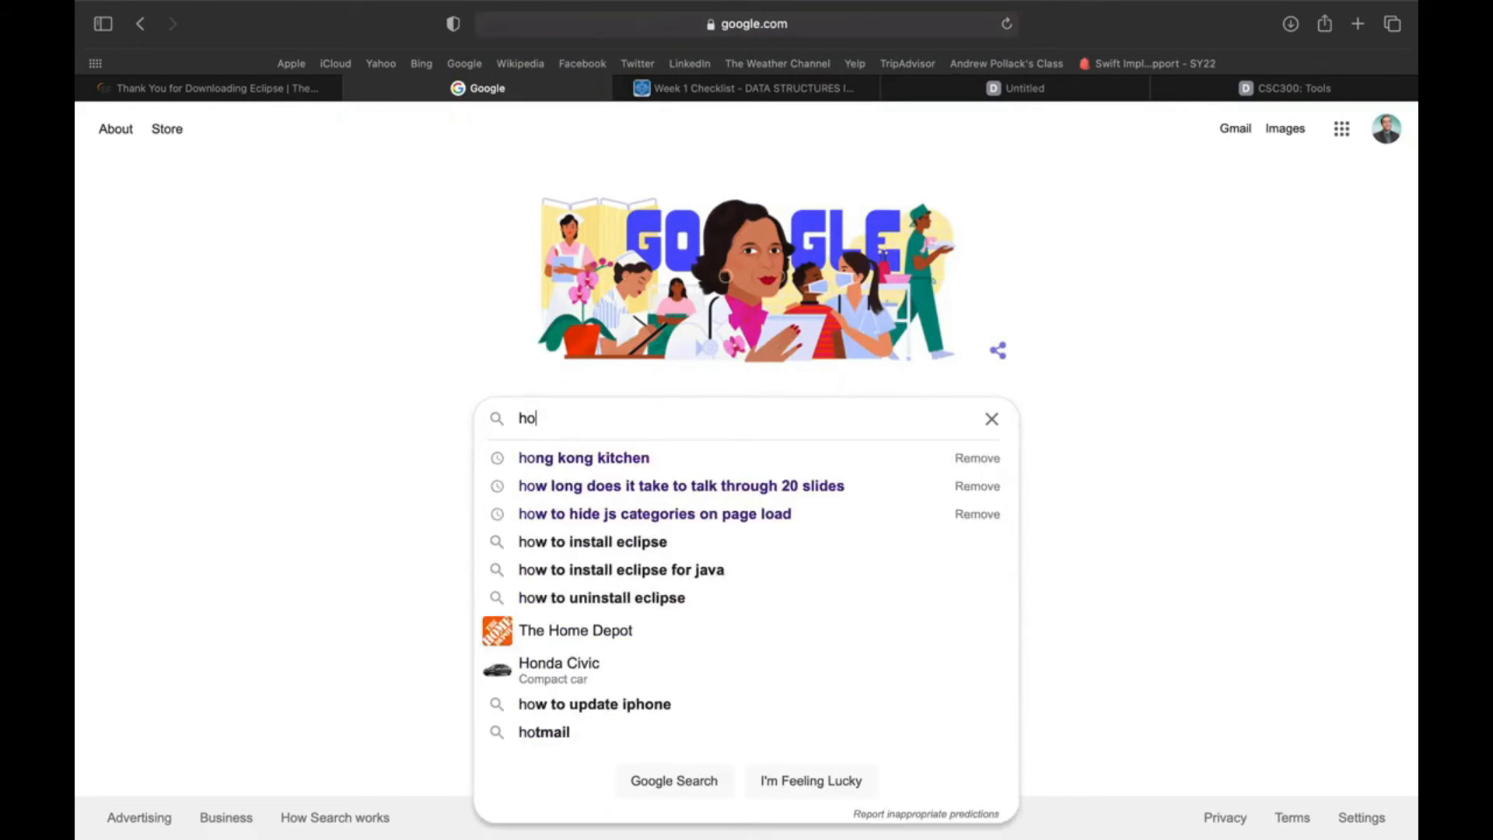
type("mebrew")
key("Return")
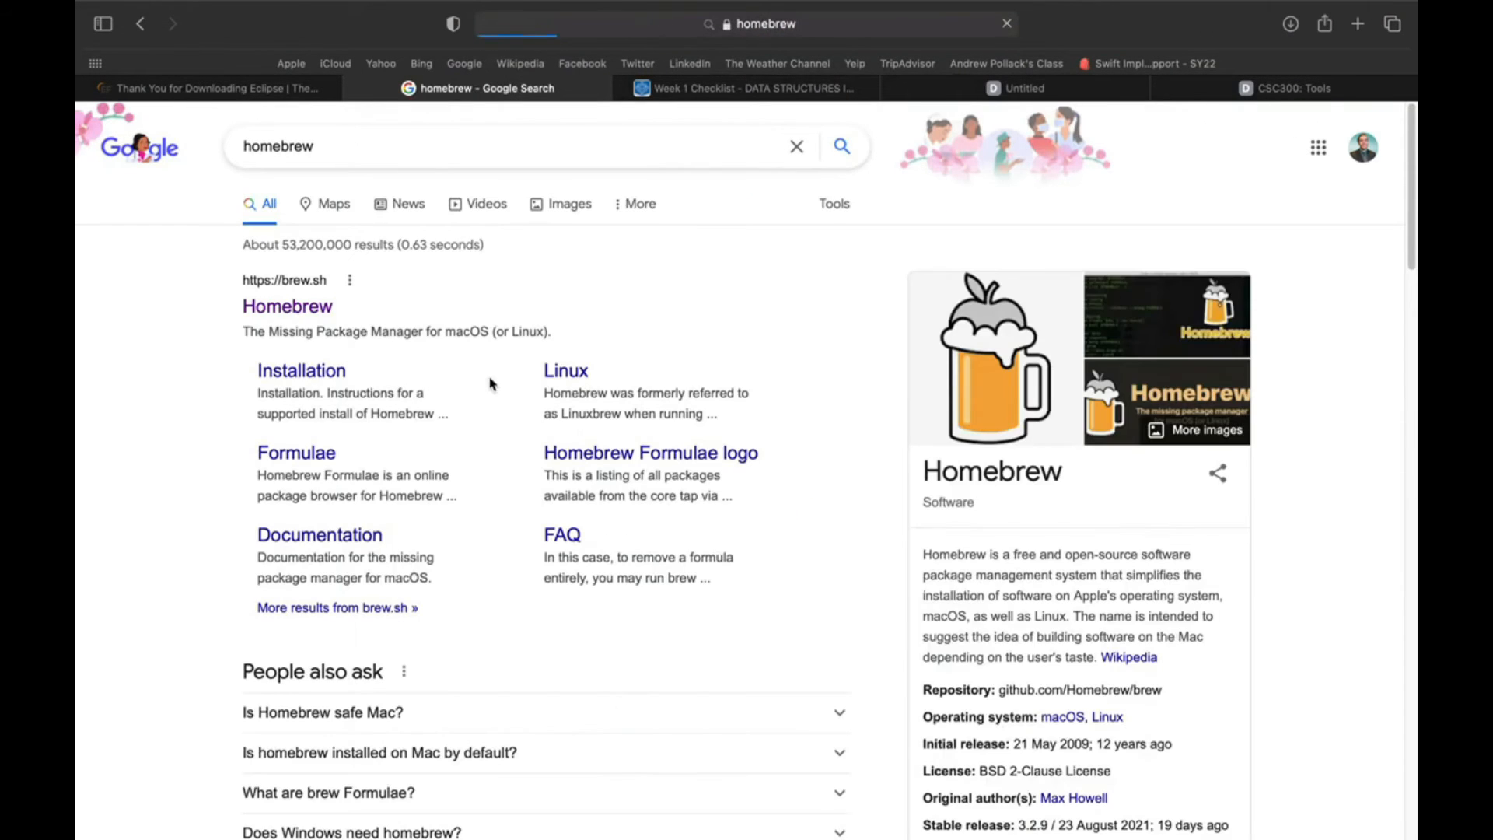
left_click(305, 311)
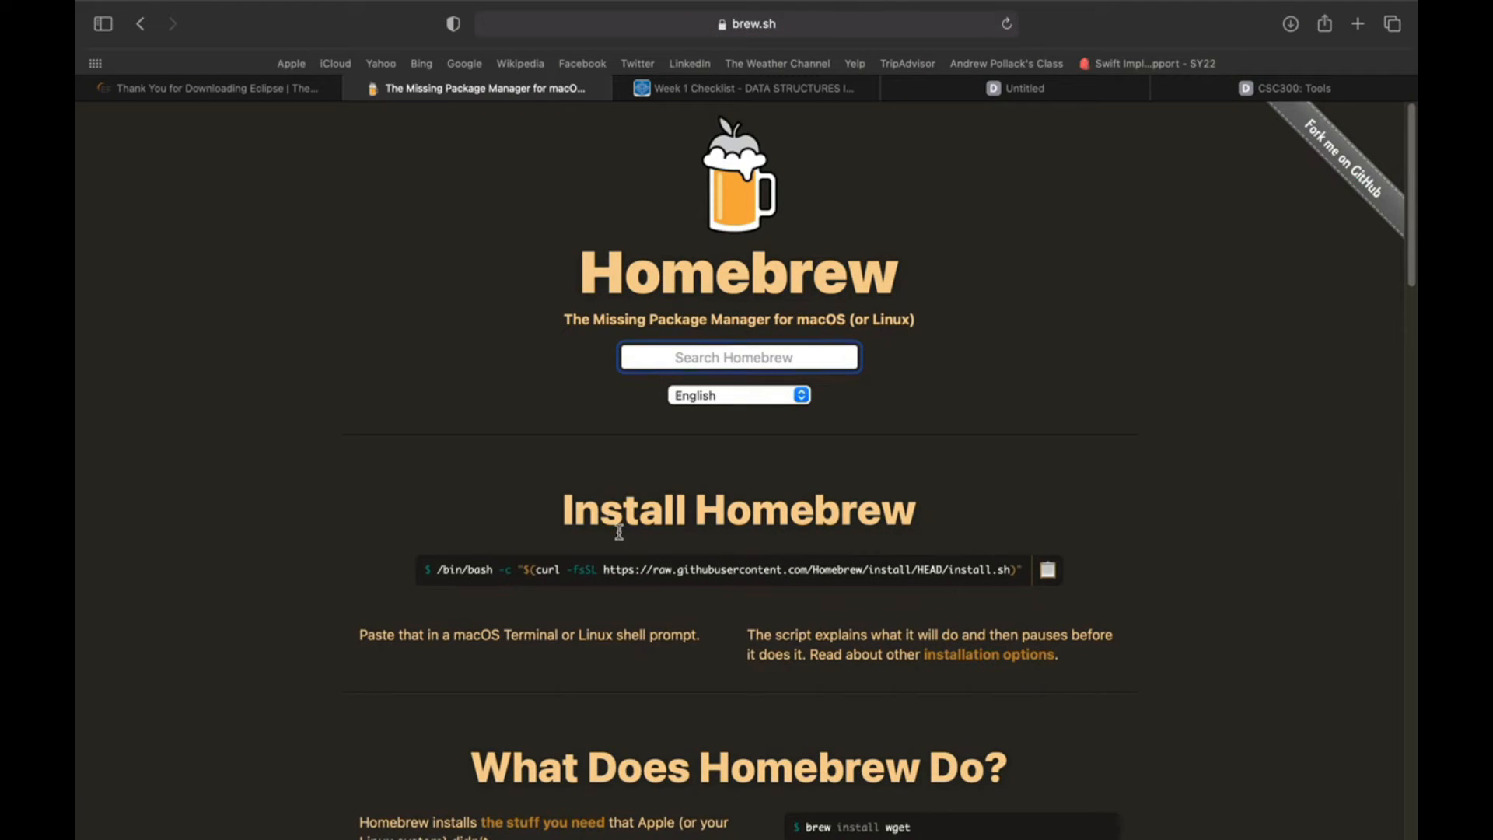
left_click(1055, 577)
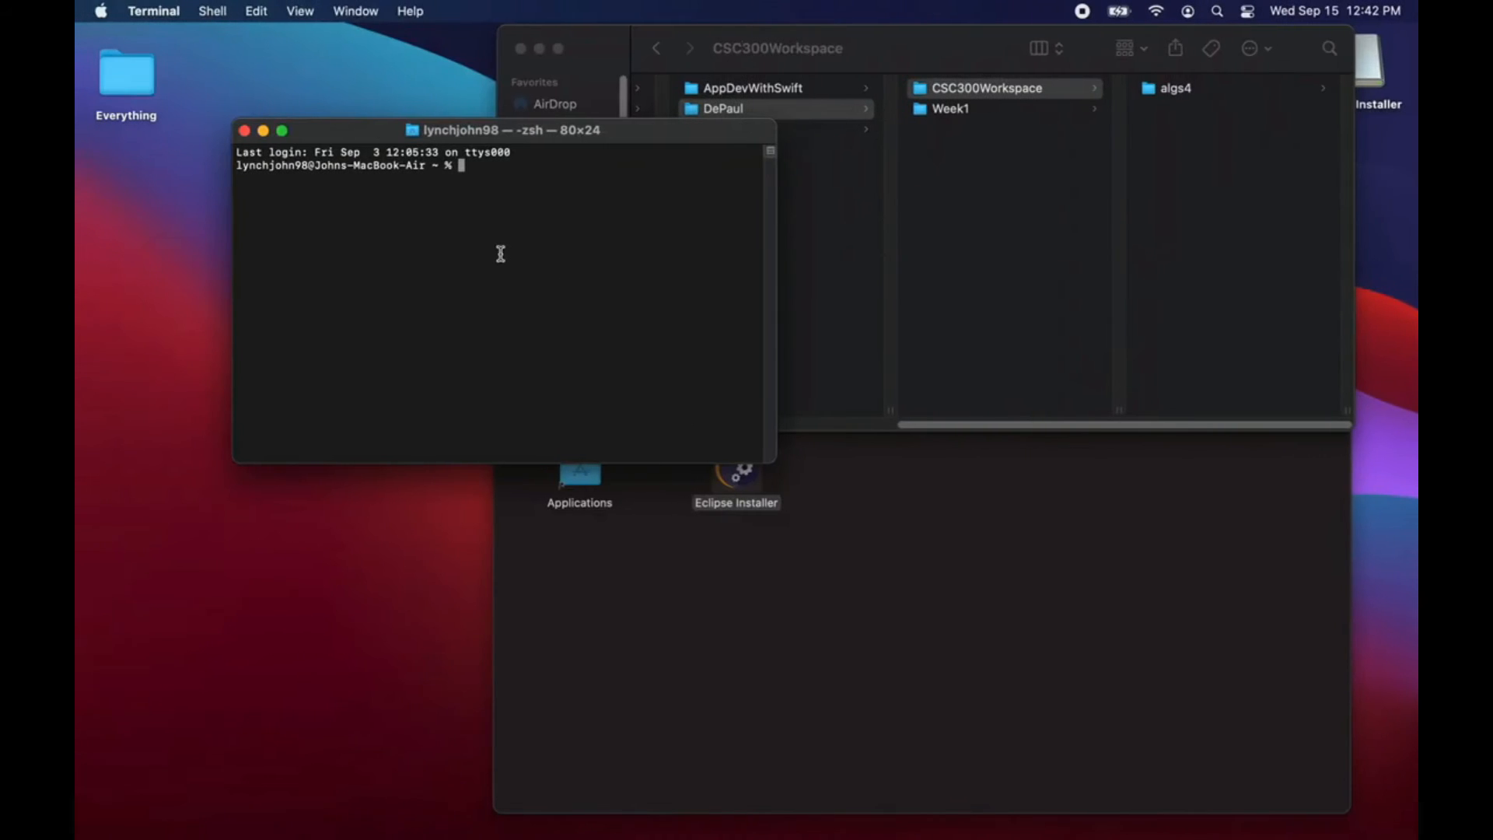
Step: Close the current Terminal window and start Terminal again with a fresh session
left_click(244, 131)
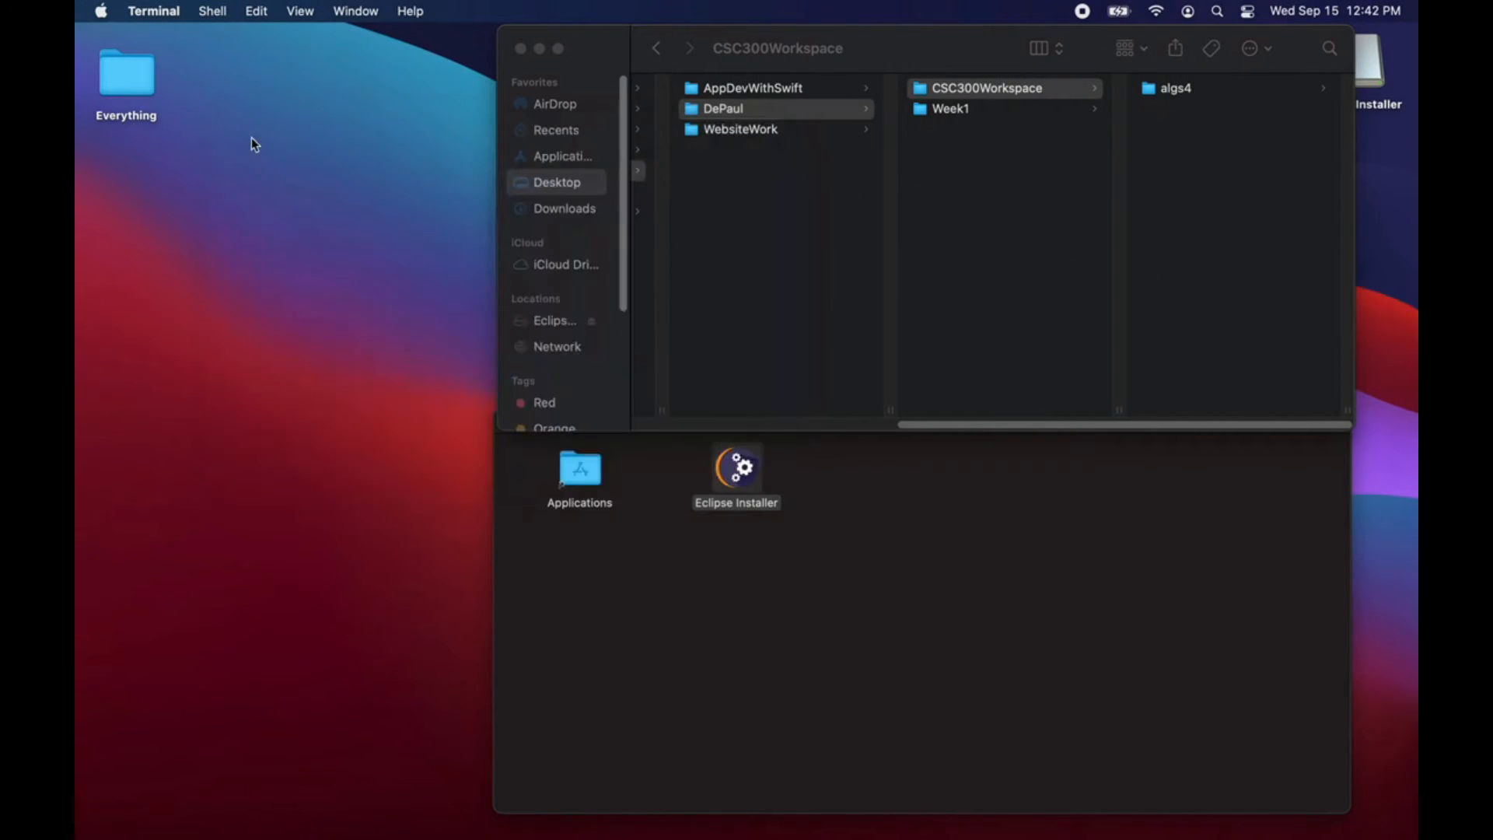
left_click(1217, 12)
type("terminal")
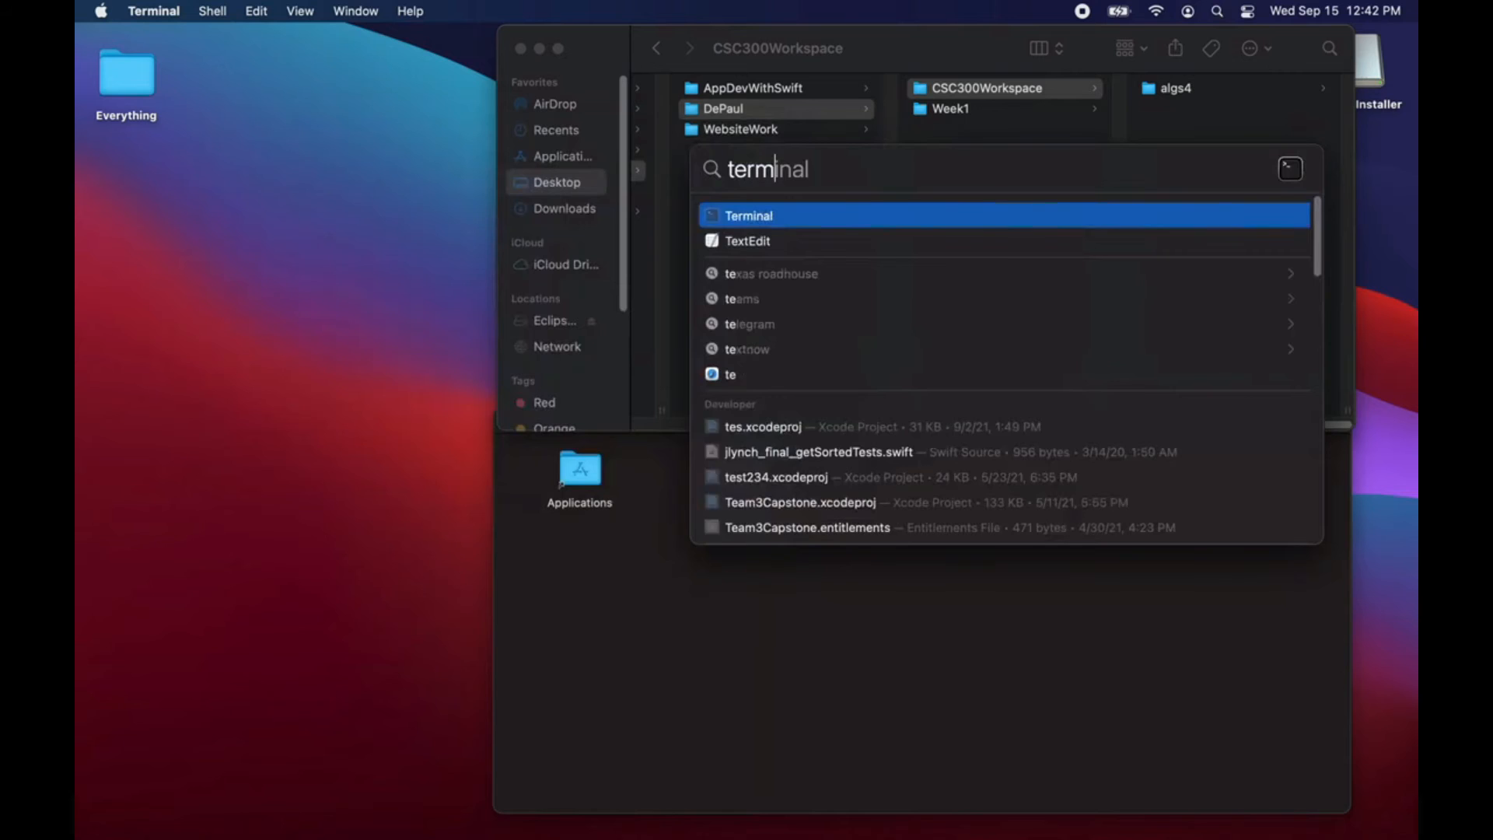
key("Return")
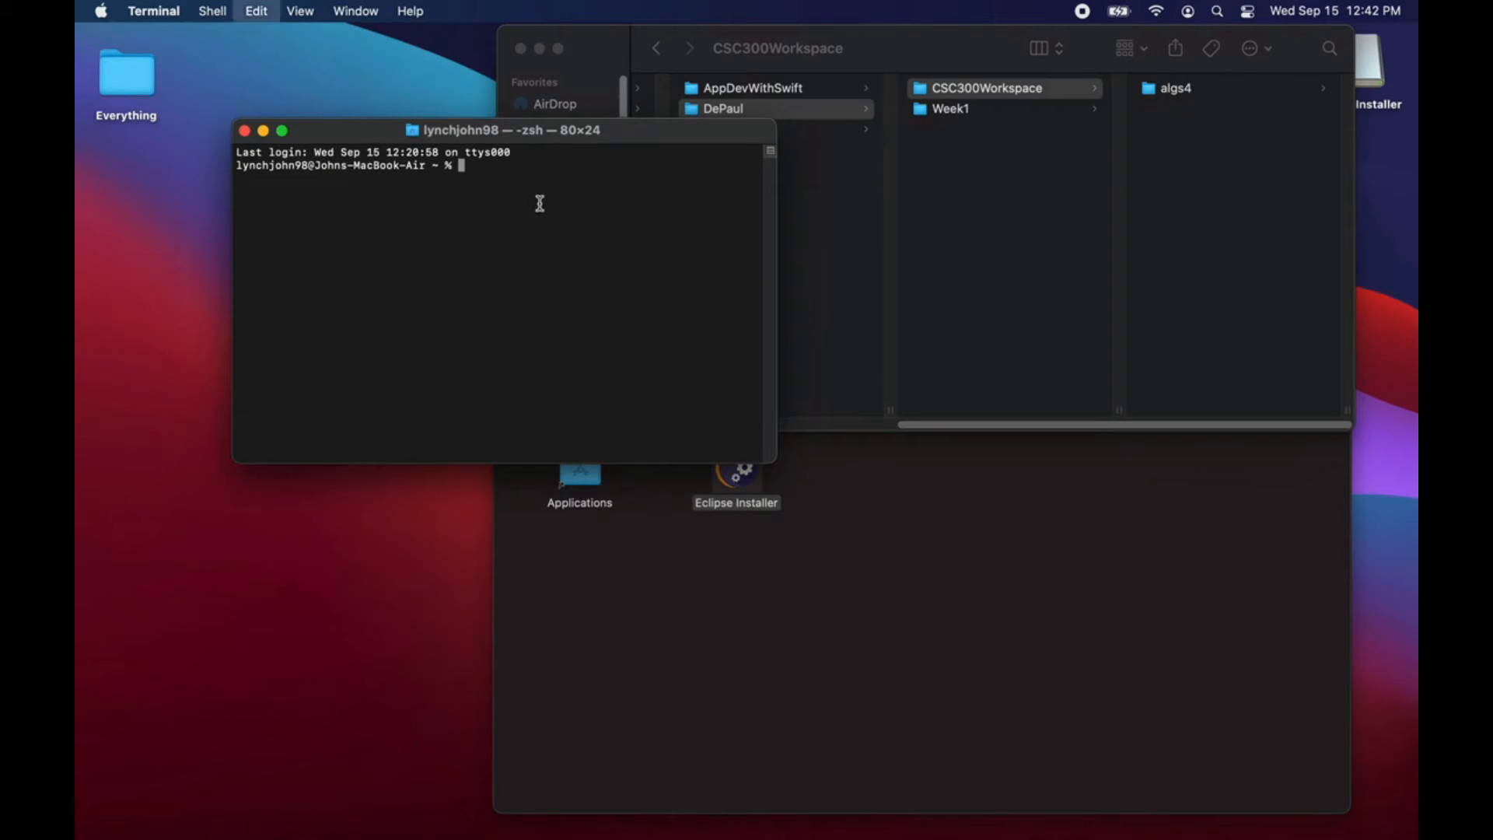
Step: Run the copied Homebrew install command, enter the account password and continue the installation
type("/bin/bash -c \"$(curl -fsSL https://raw.githubusercontent.com/Homebrew/install/HEAD/install.sh)\"")
key("Return")
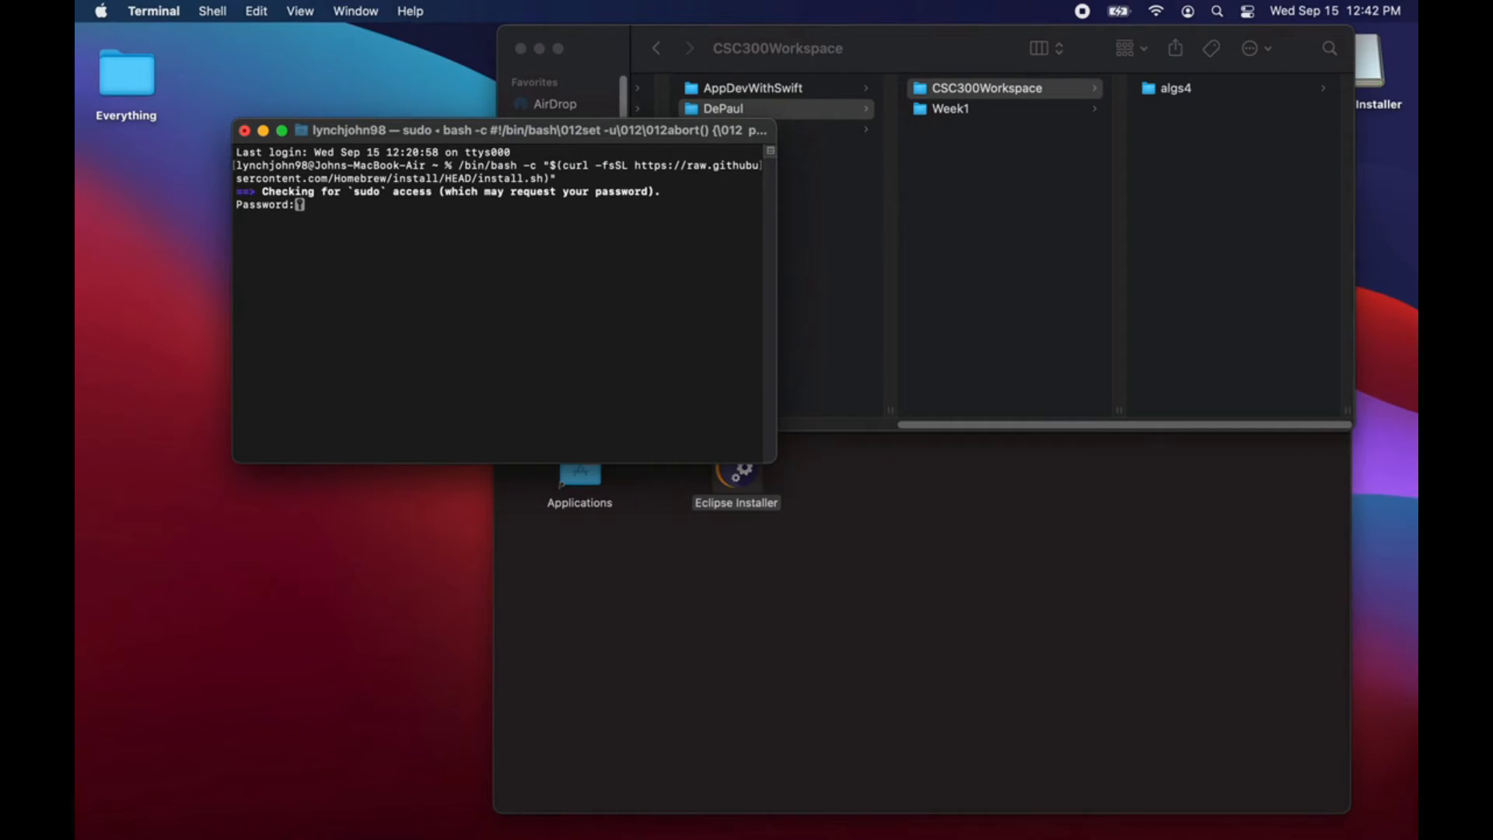
key("Return")
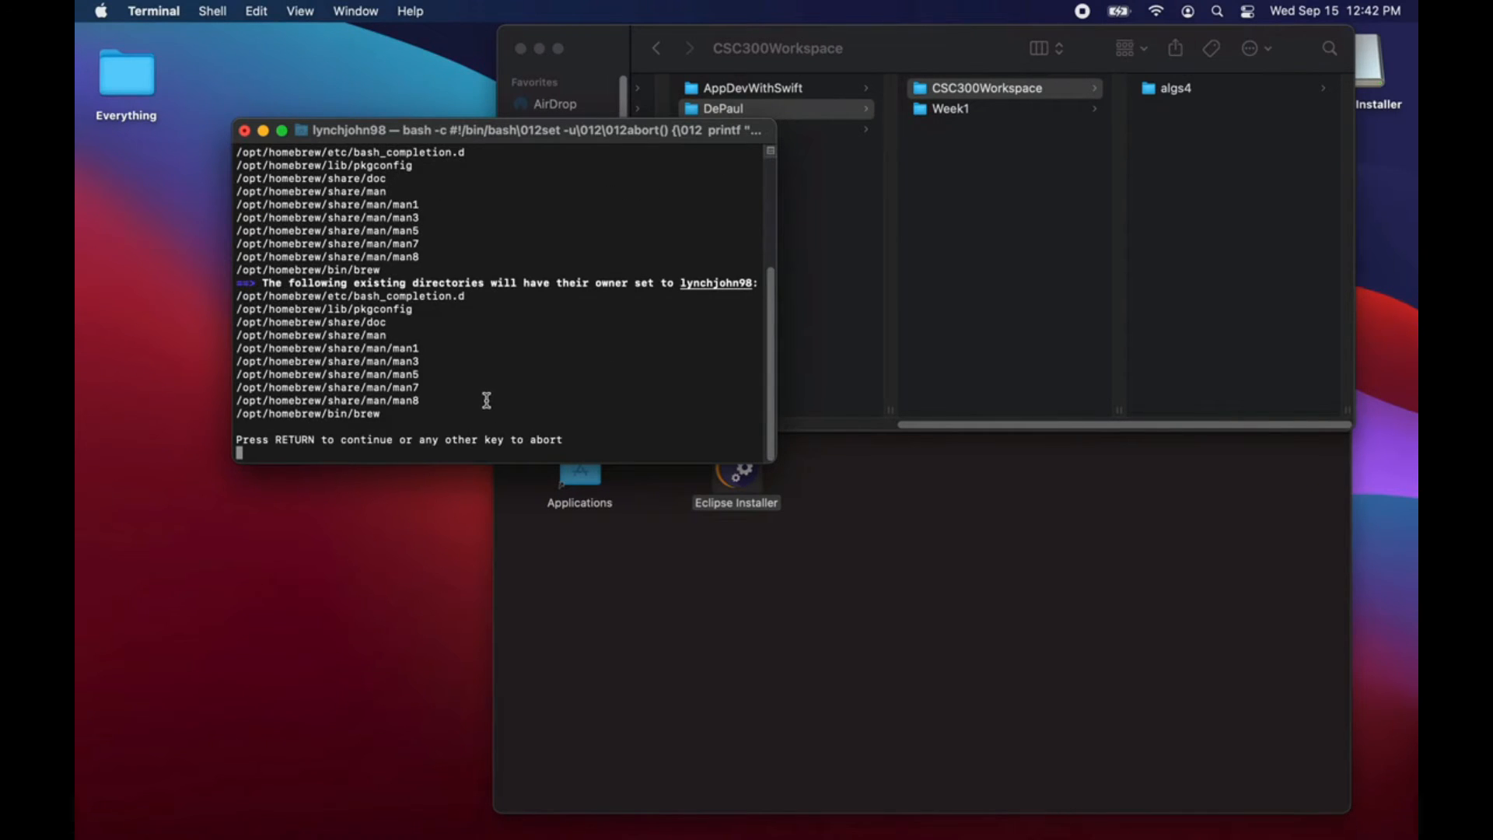
key("Return")
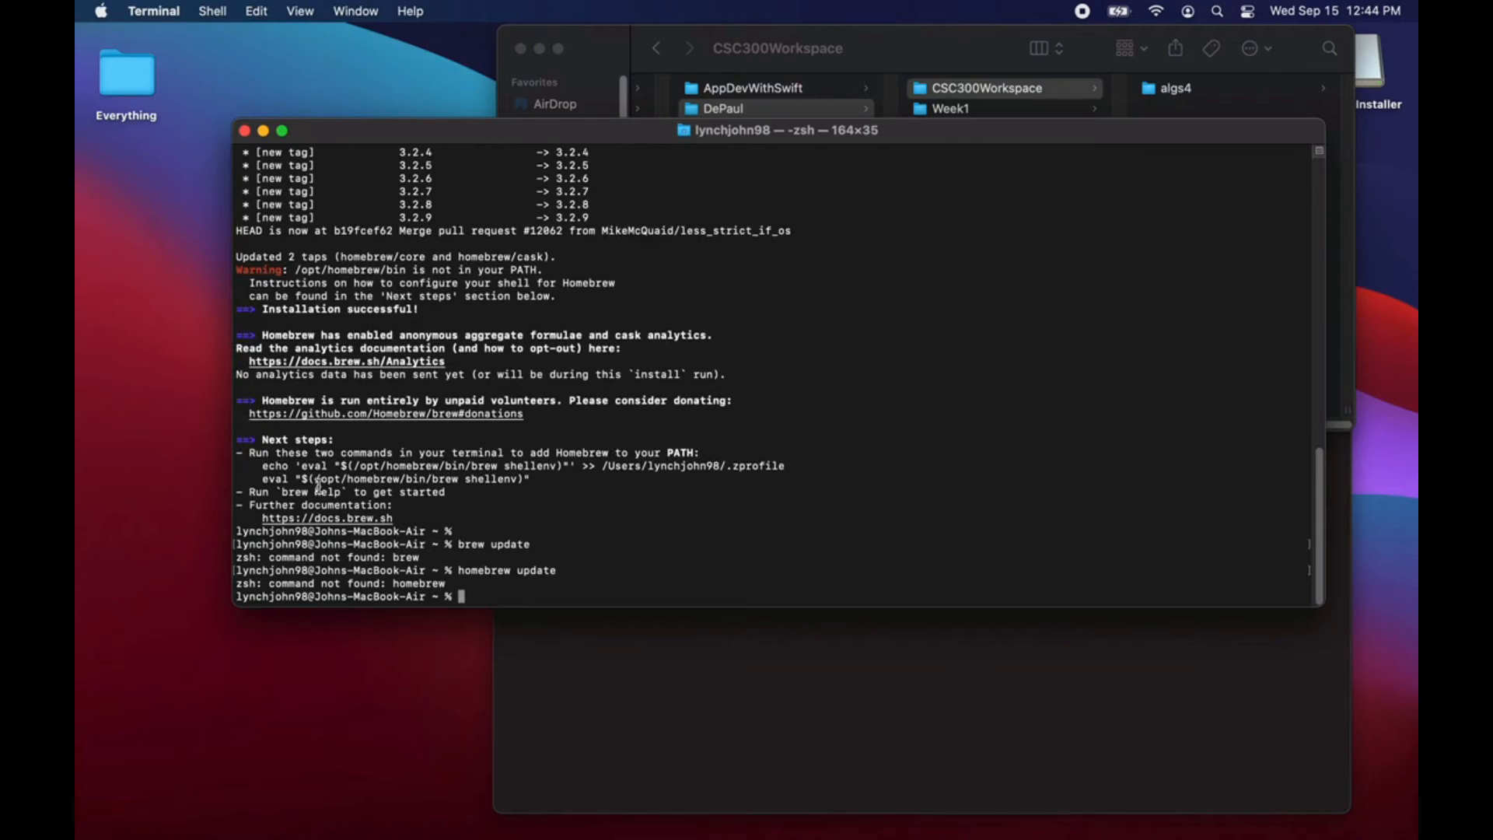
Step: Add Homebrew to the PATH by running the echo and eval "$(/opt/homebrew/bin/brew shellenv)" commands listed under Next steps
left_click_drag(267, 466, 785, 468)
key("super+c")
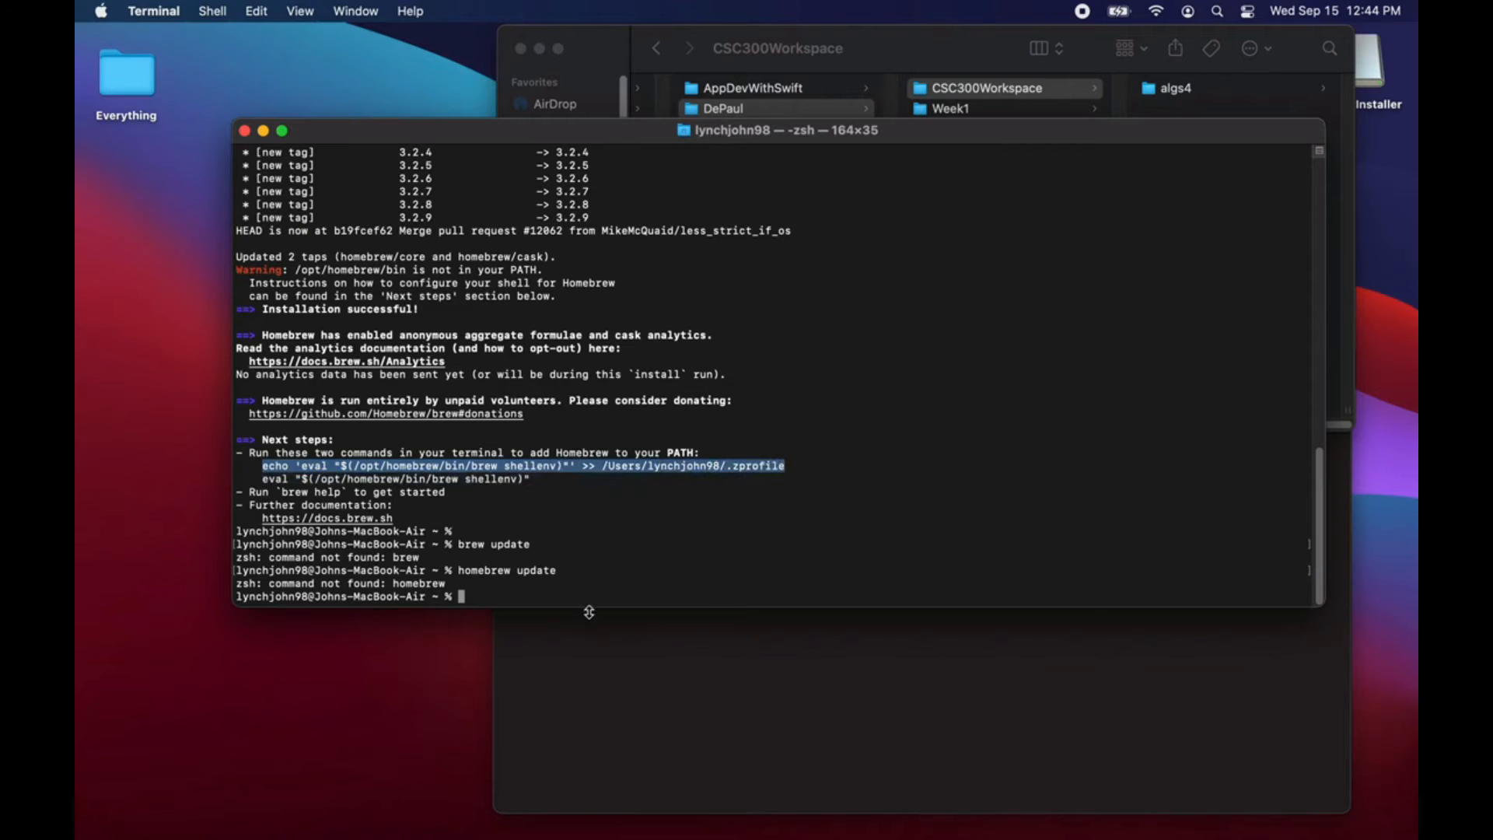
left_click(571, 587)
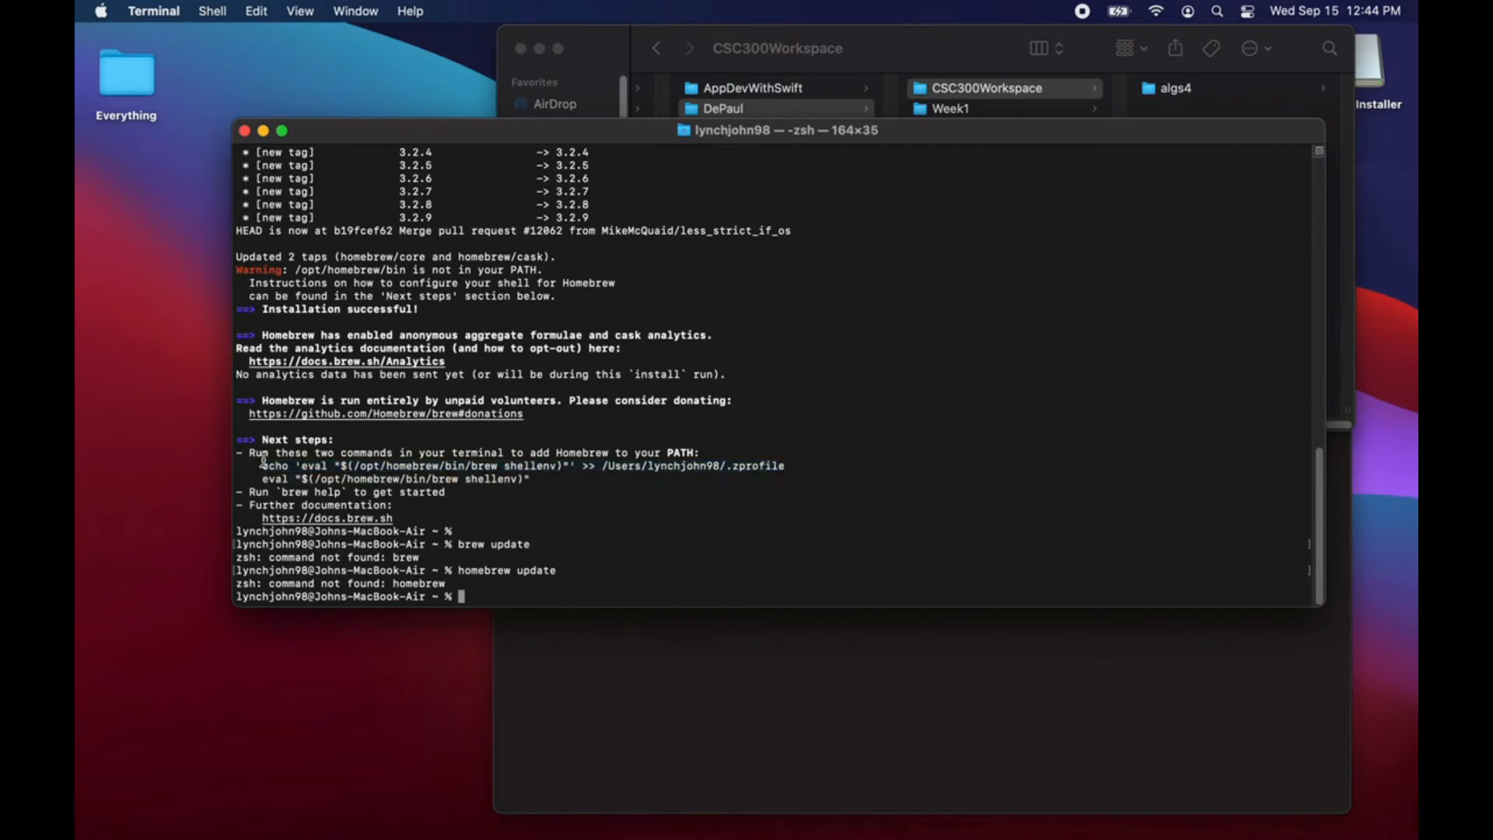
key("super+v")
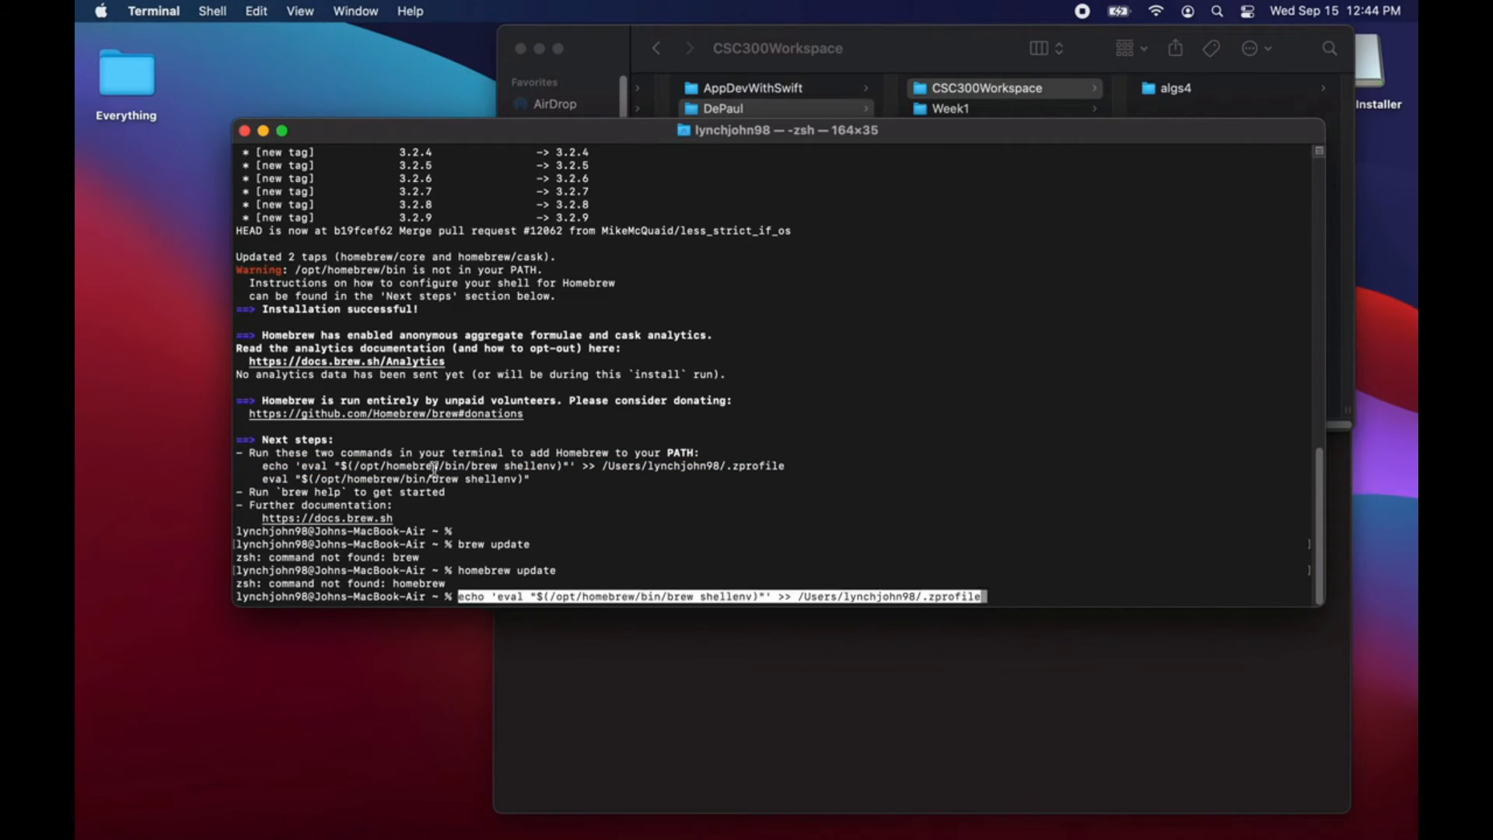
key("Return")
left_click_drag(261, 466, 566, 465)
type("eval \"$(/opt/homebrew/bin/brew shellenv)\"")
key("Return")
Step: Run brew help to check that Homebrew responds, and update it with brew update
type("brew help")
key("Return")
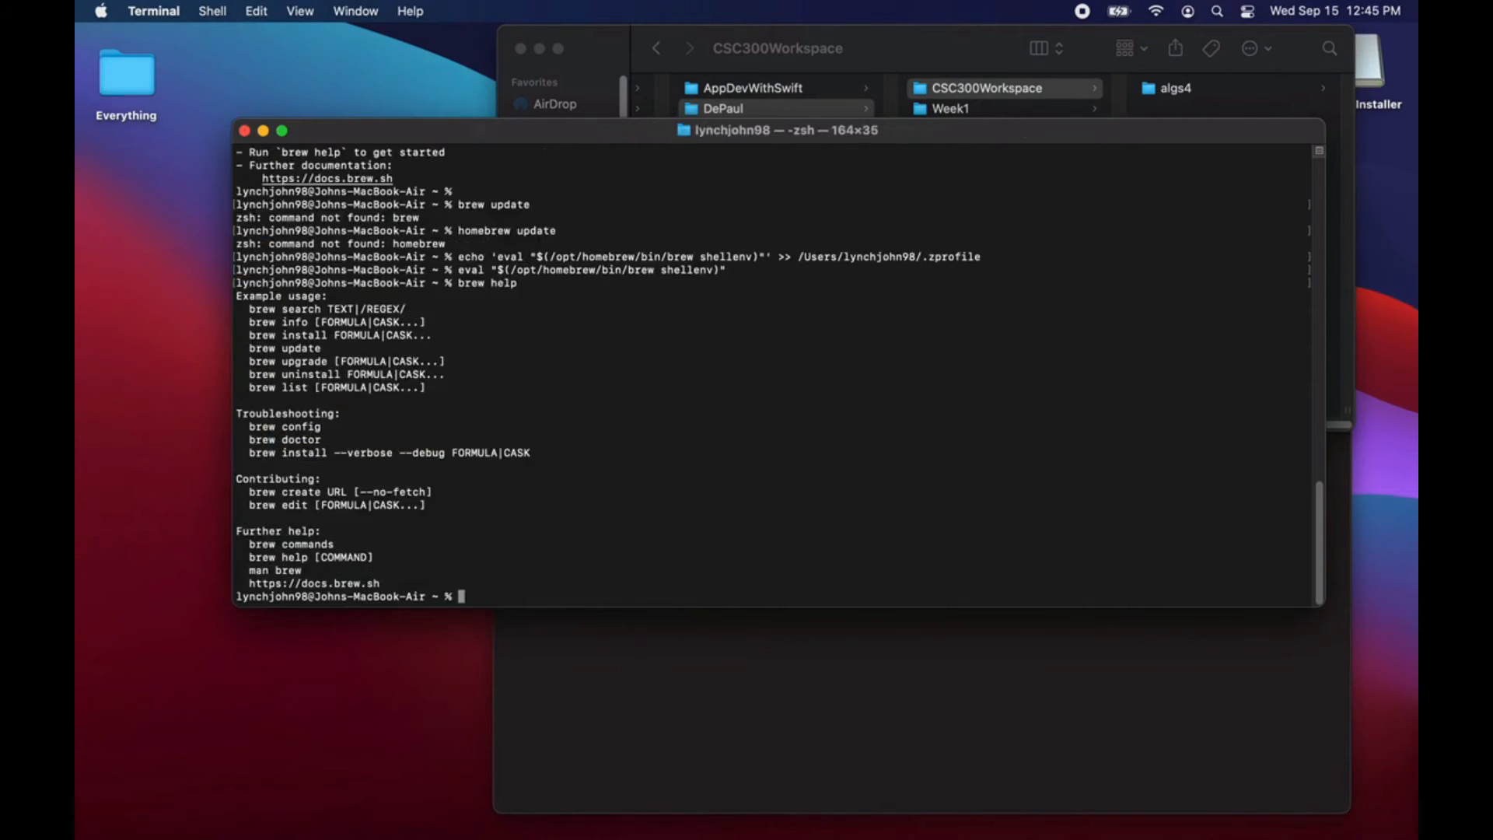
type("brew update")
key("Return")
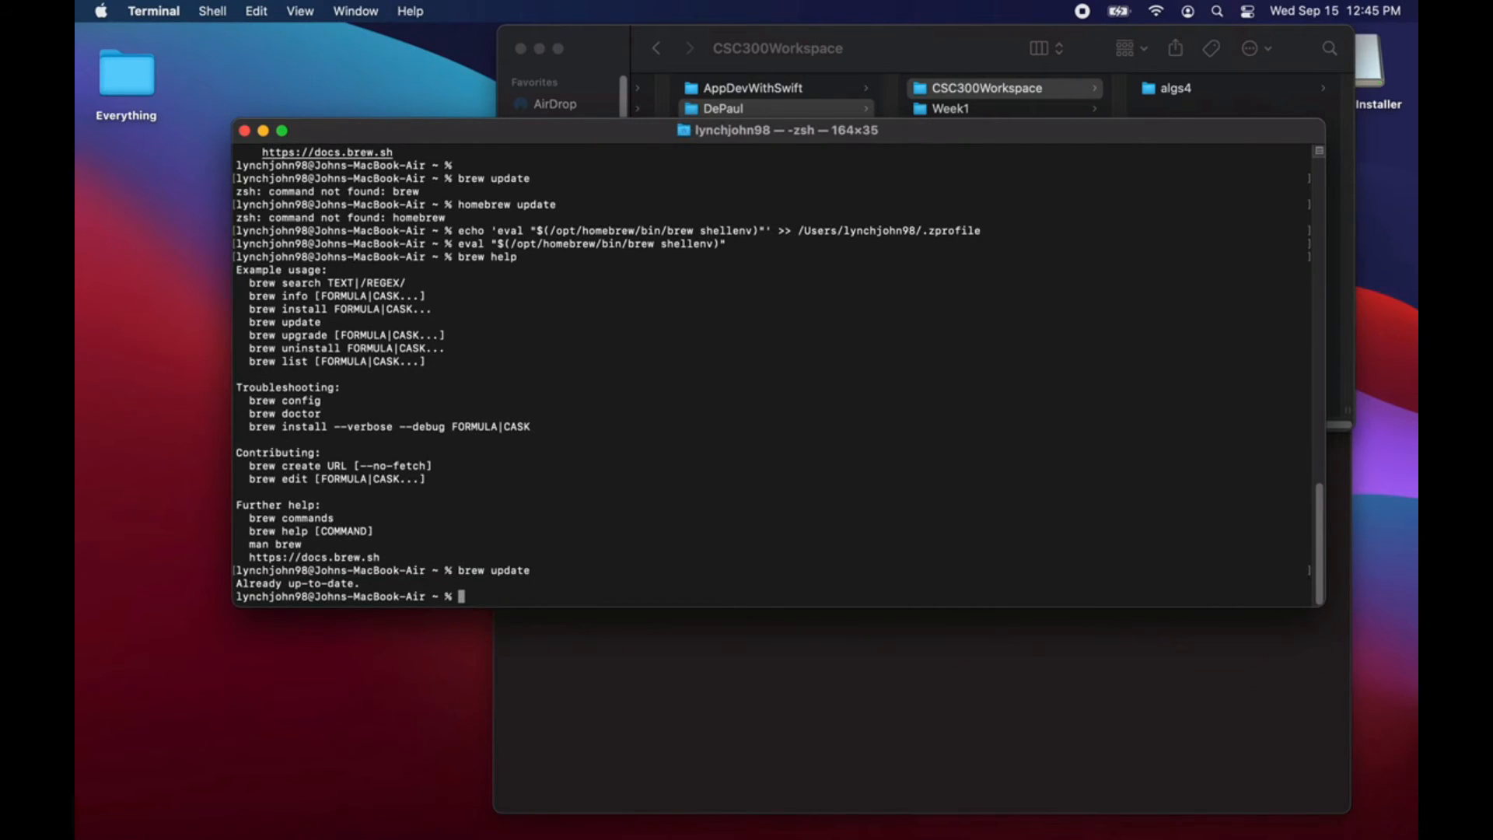
Step: Install Graphviz with brew install graphviz and look over the installation output
type("brew install gra")
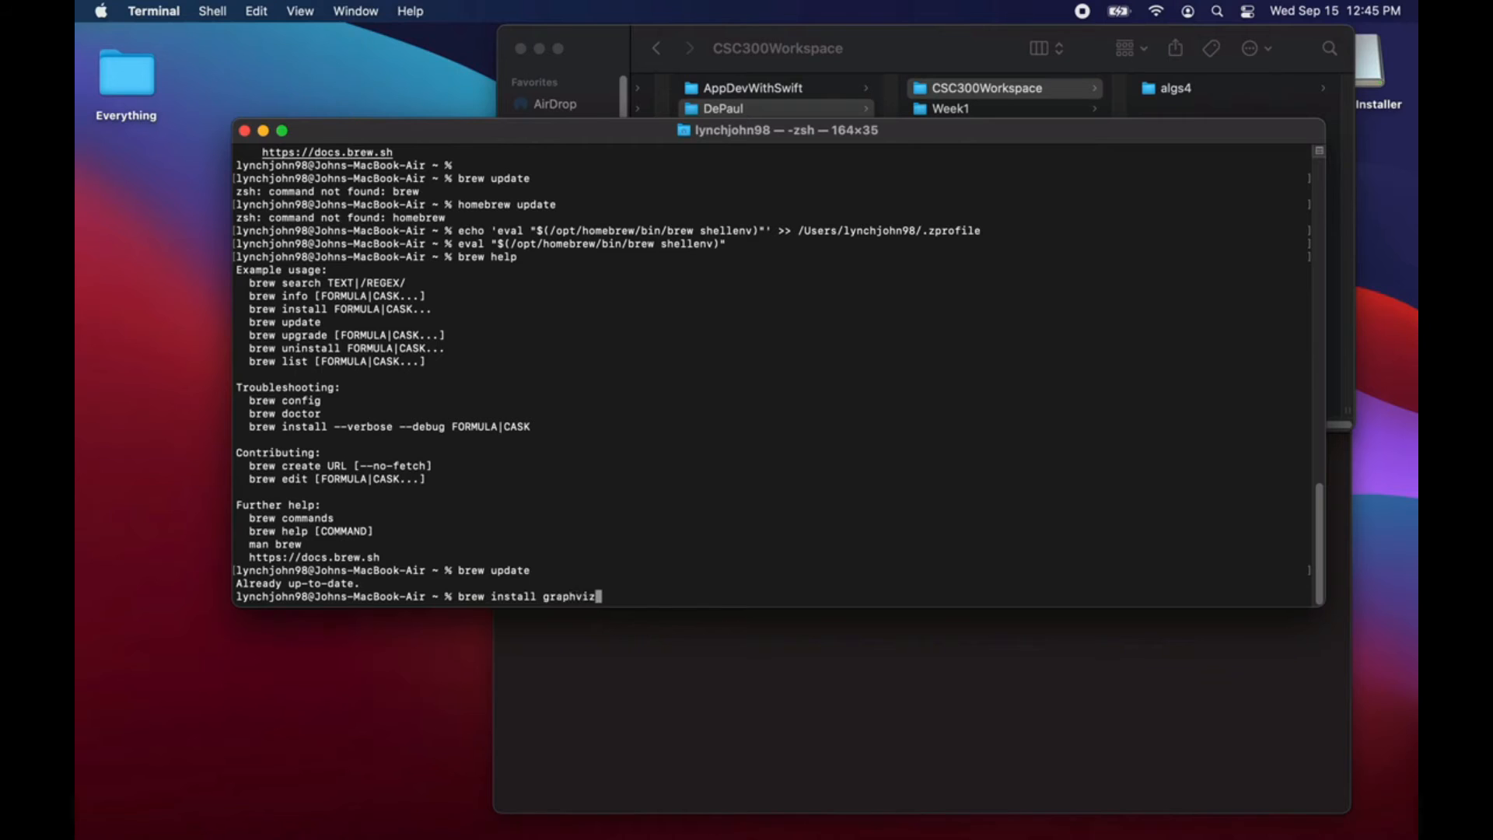
type("phviz")
key("Return")
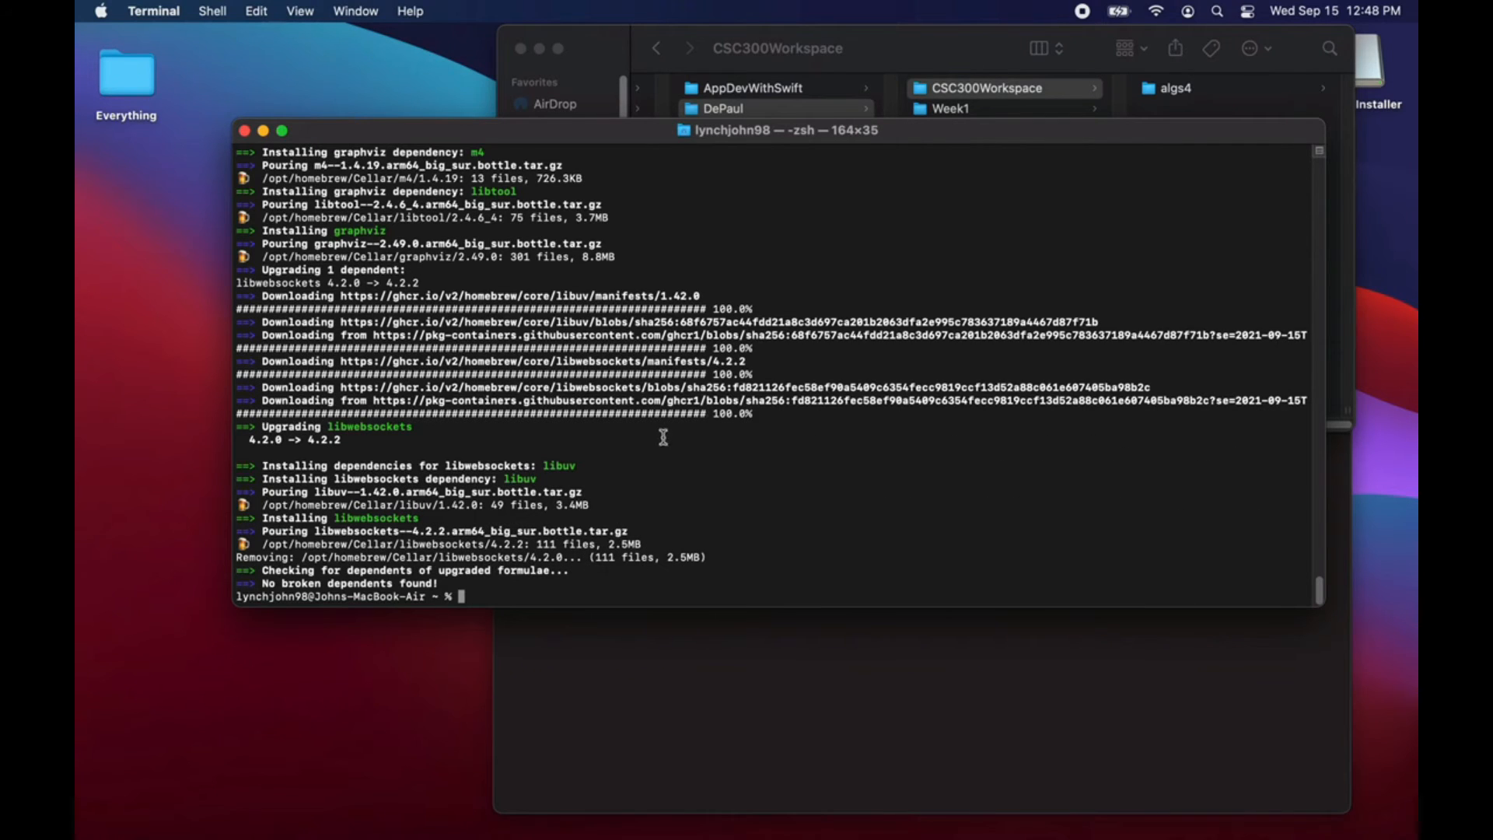
scroll(494, 455, "up", 5)
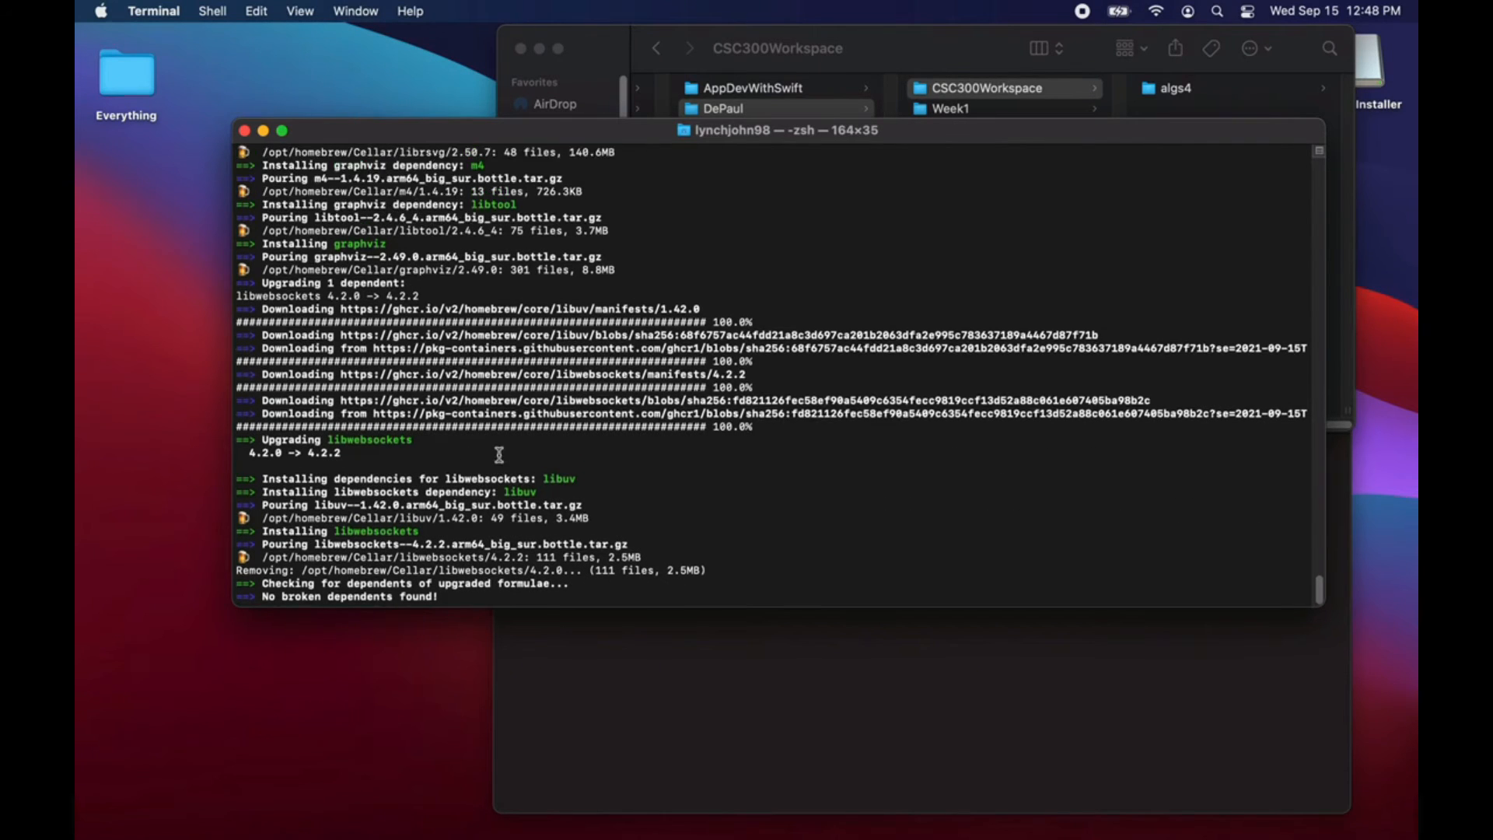
scroll(500, 456, "down", 5)
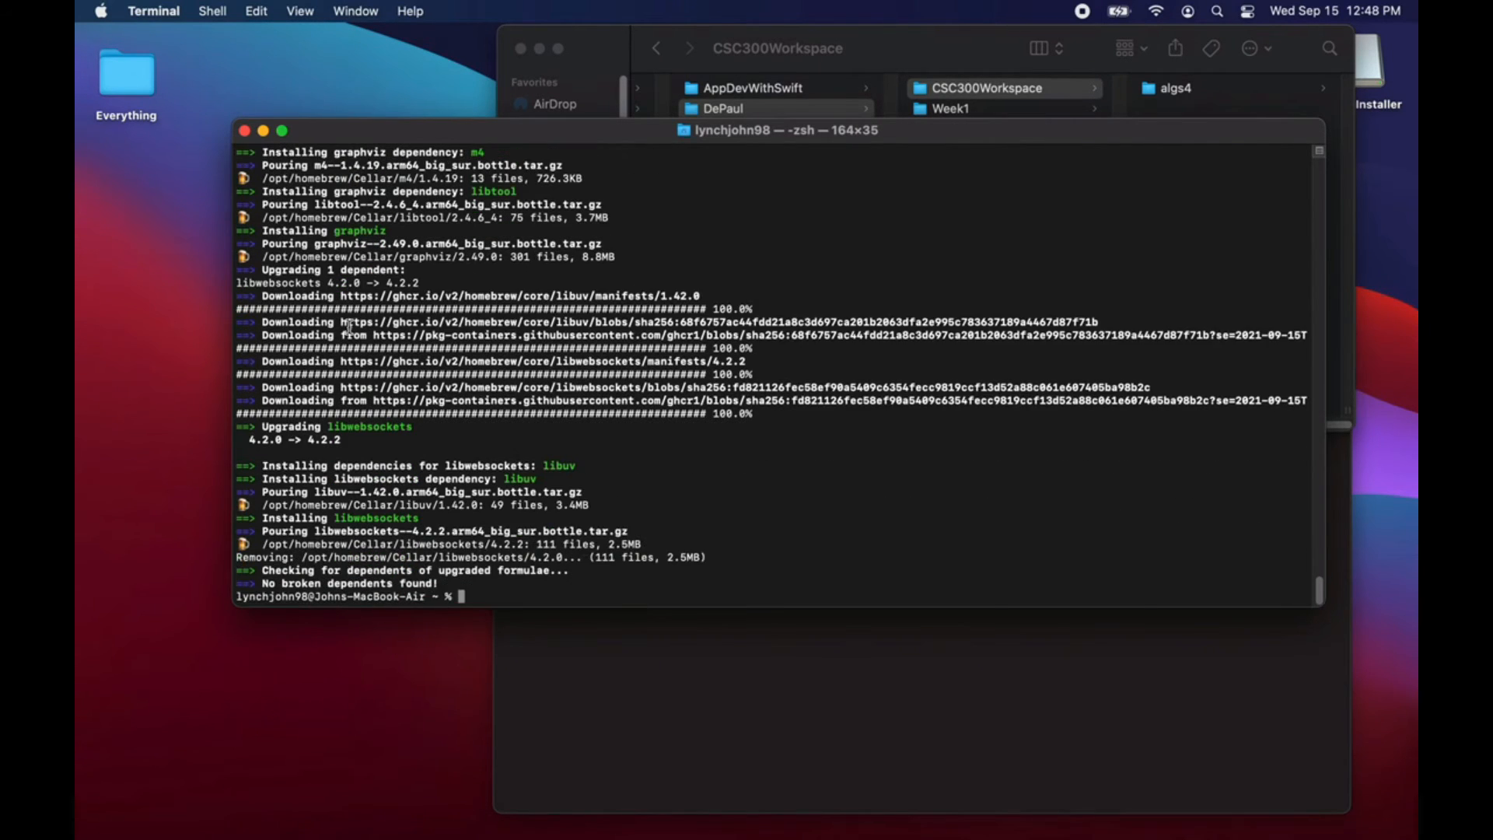
Step: Minimize the Terminal window, move the CSC300Workspace folder window clear and start Eclipse
left_click(263, 132)
left_click_drag(900, 33, 646, 67)
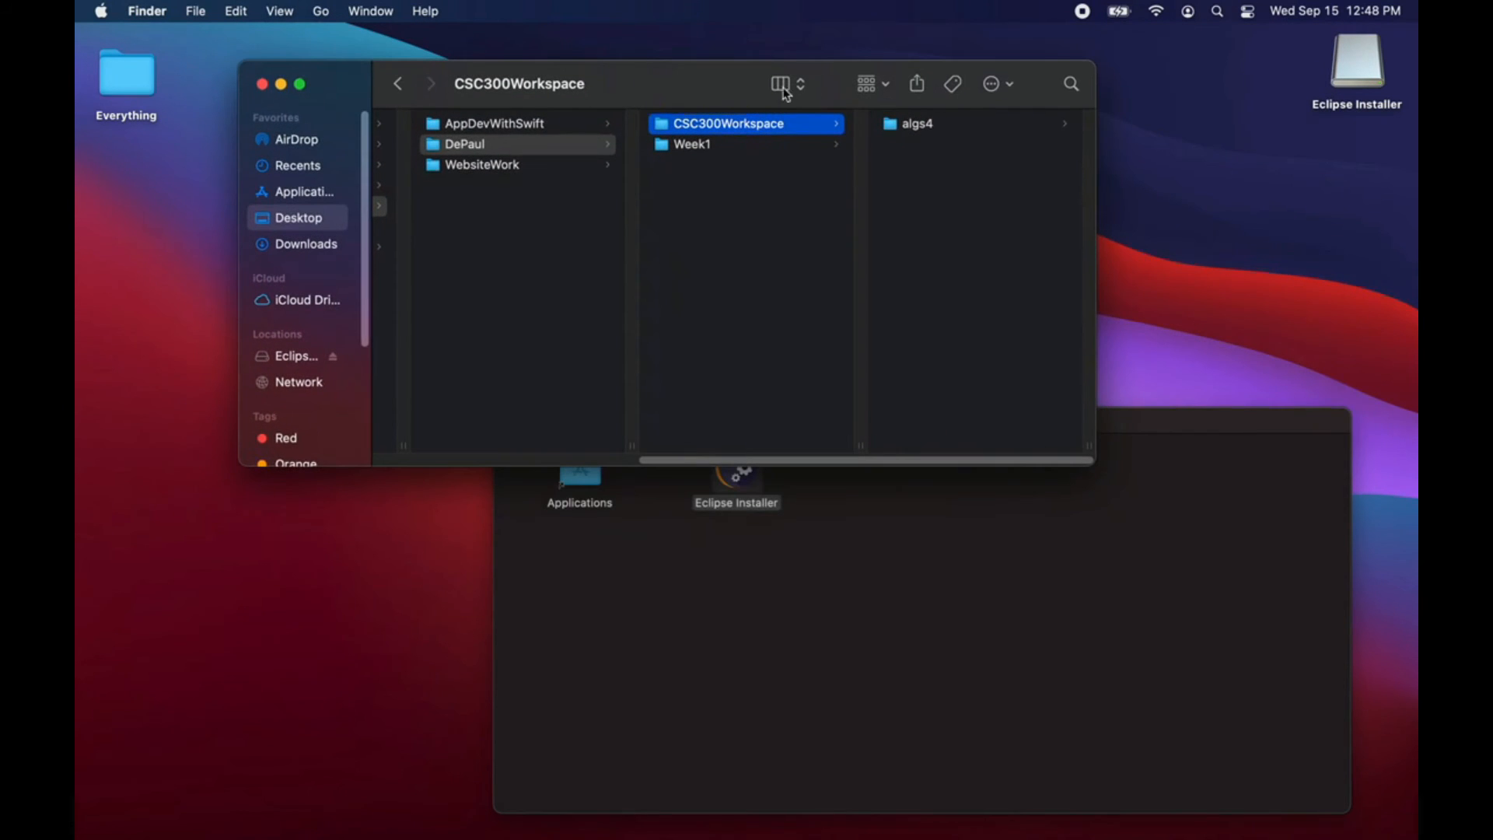
left_click(1217, 12)
type("ecli")
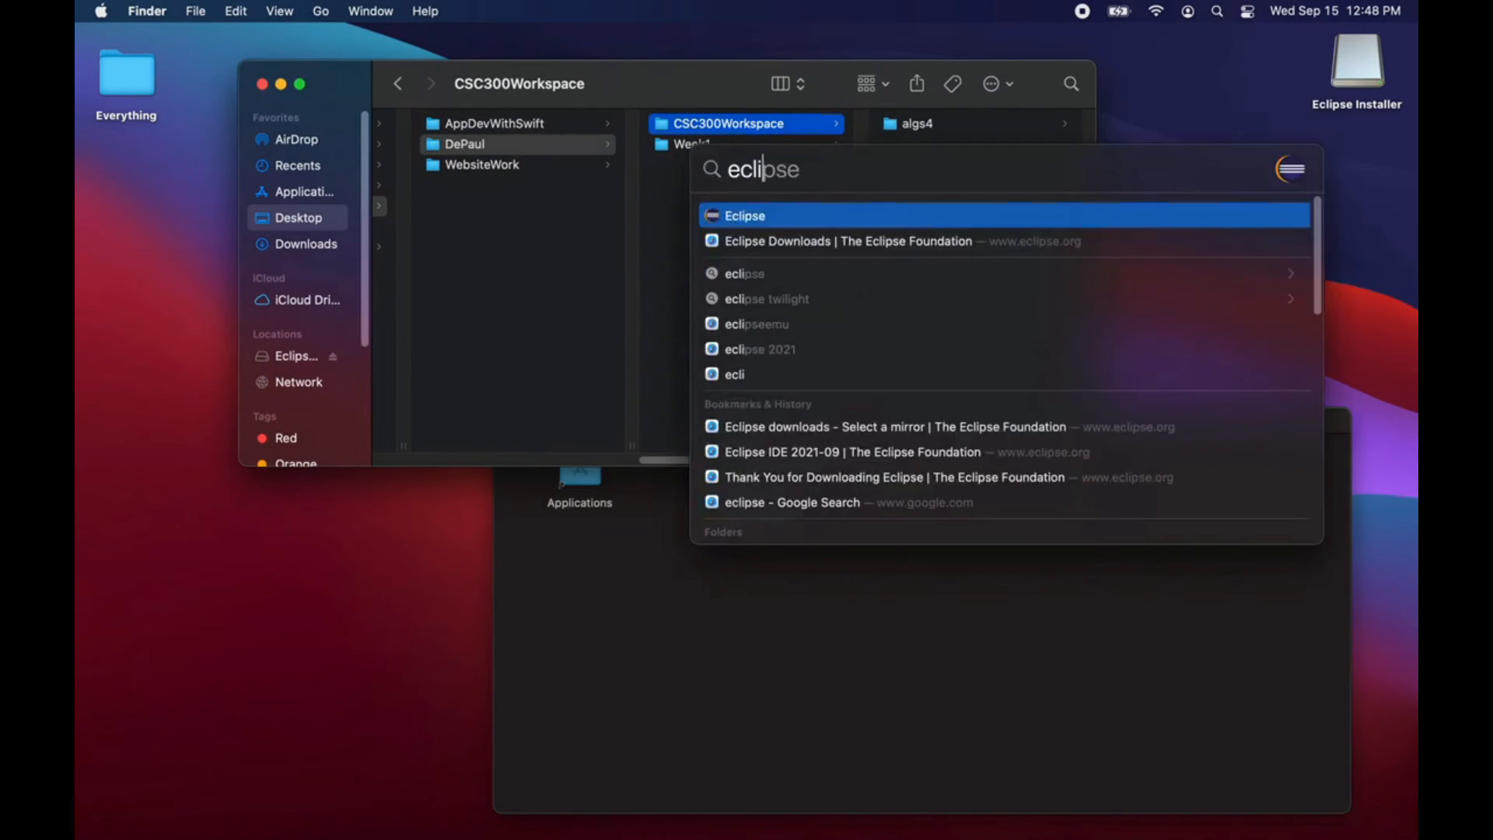
key("Return")
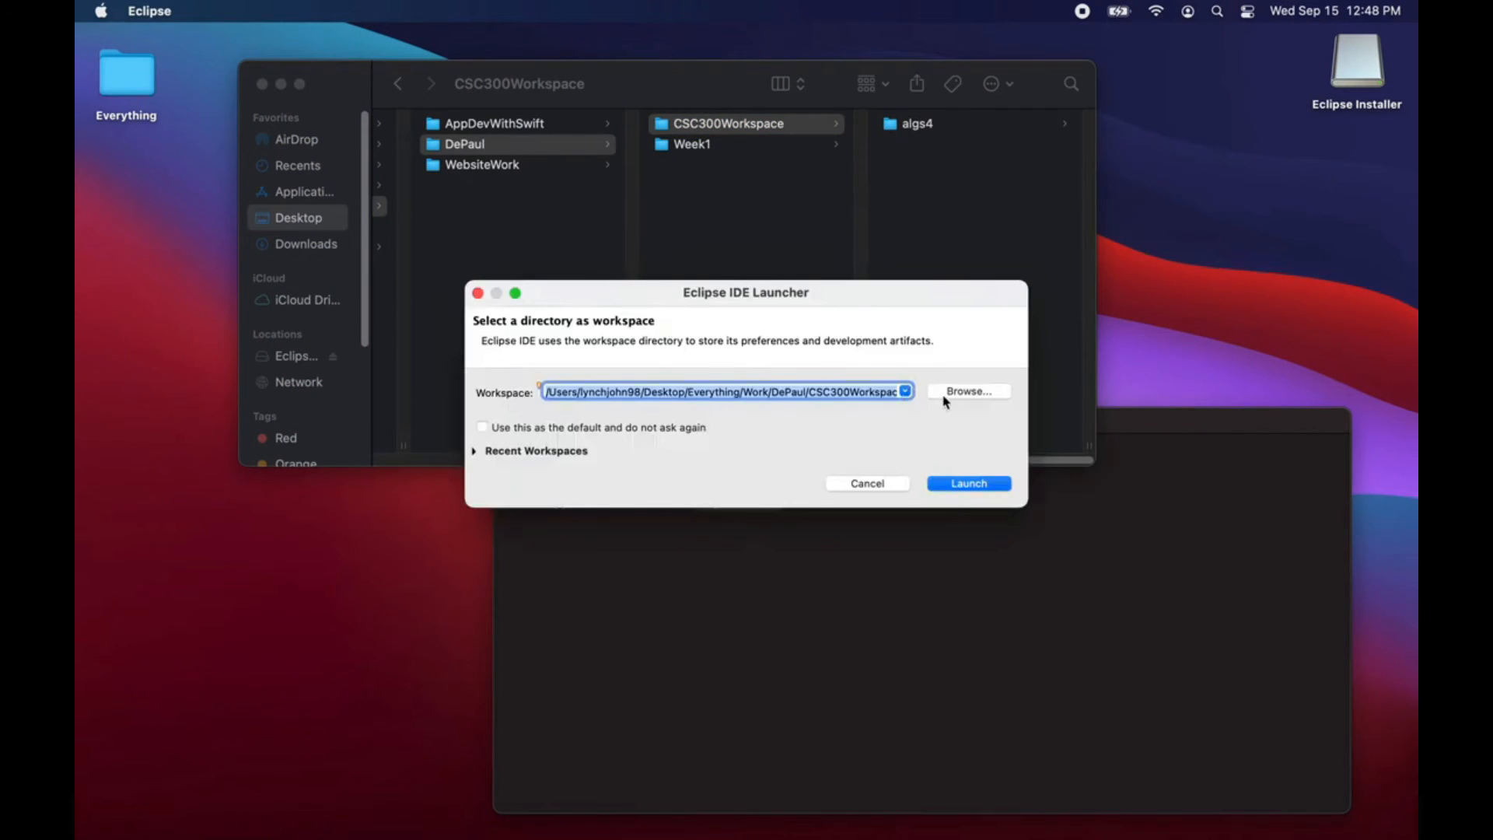
Step: Select the CSC300Workspace folder inside DePaul as the Eclipse workspace directory and launch the IDE
left_click(959, 396)
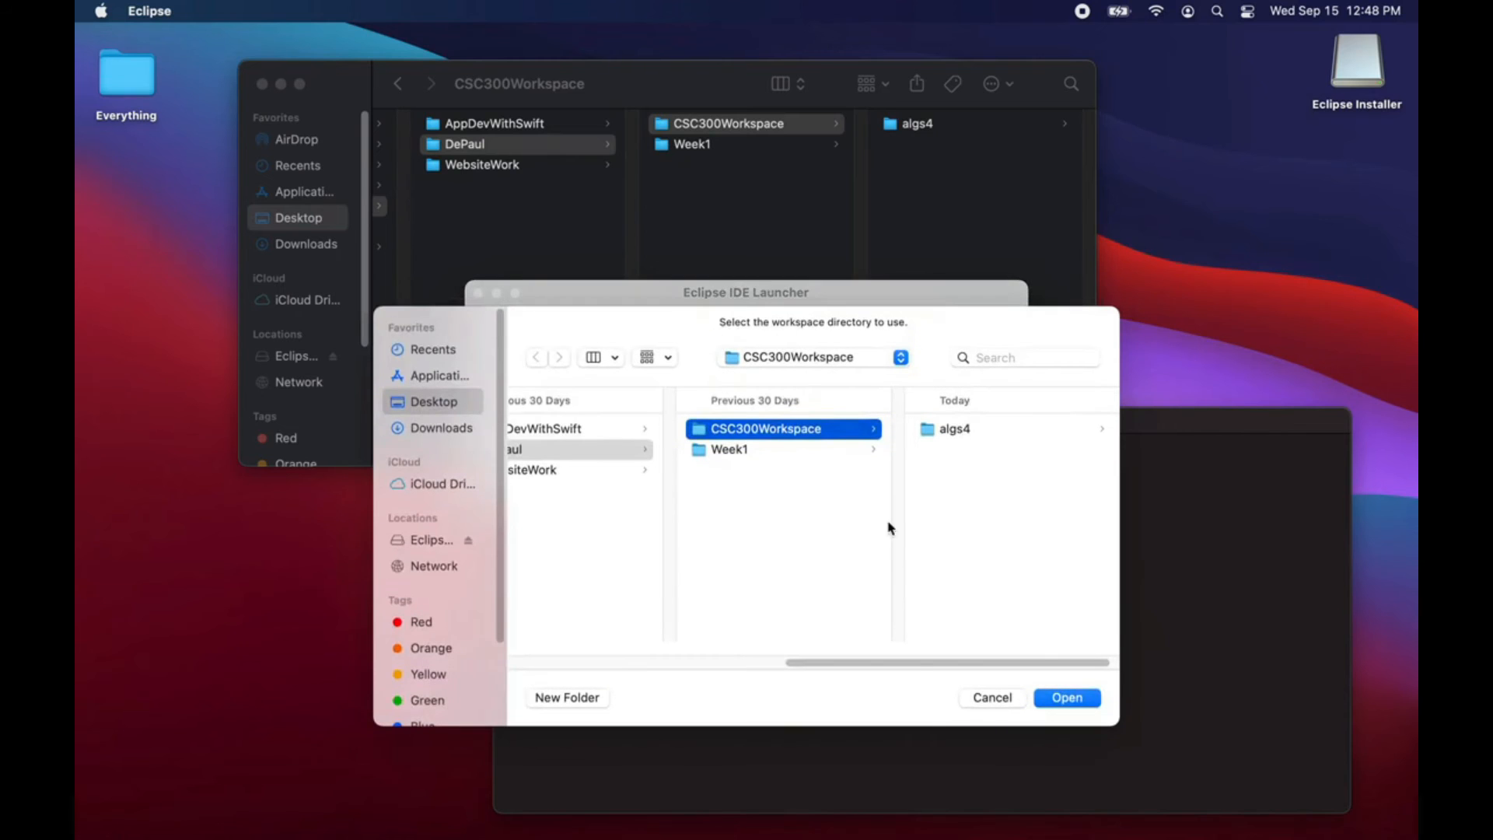
left_click_drag(909, 662, 746, 663)
left_click(693, 565)
left_click(871, 450)
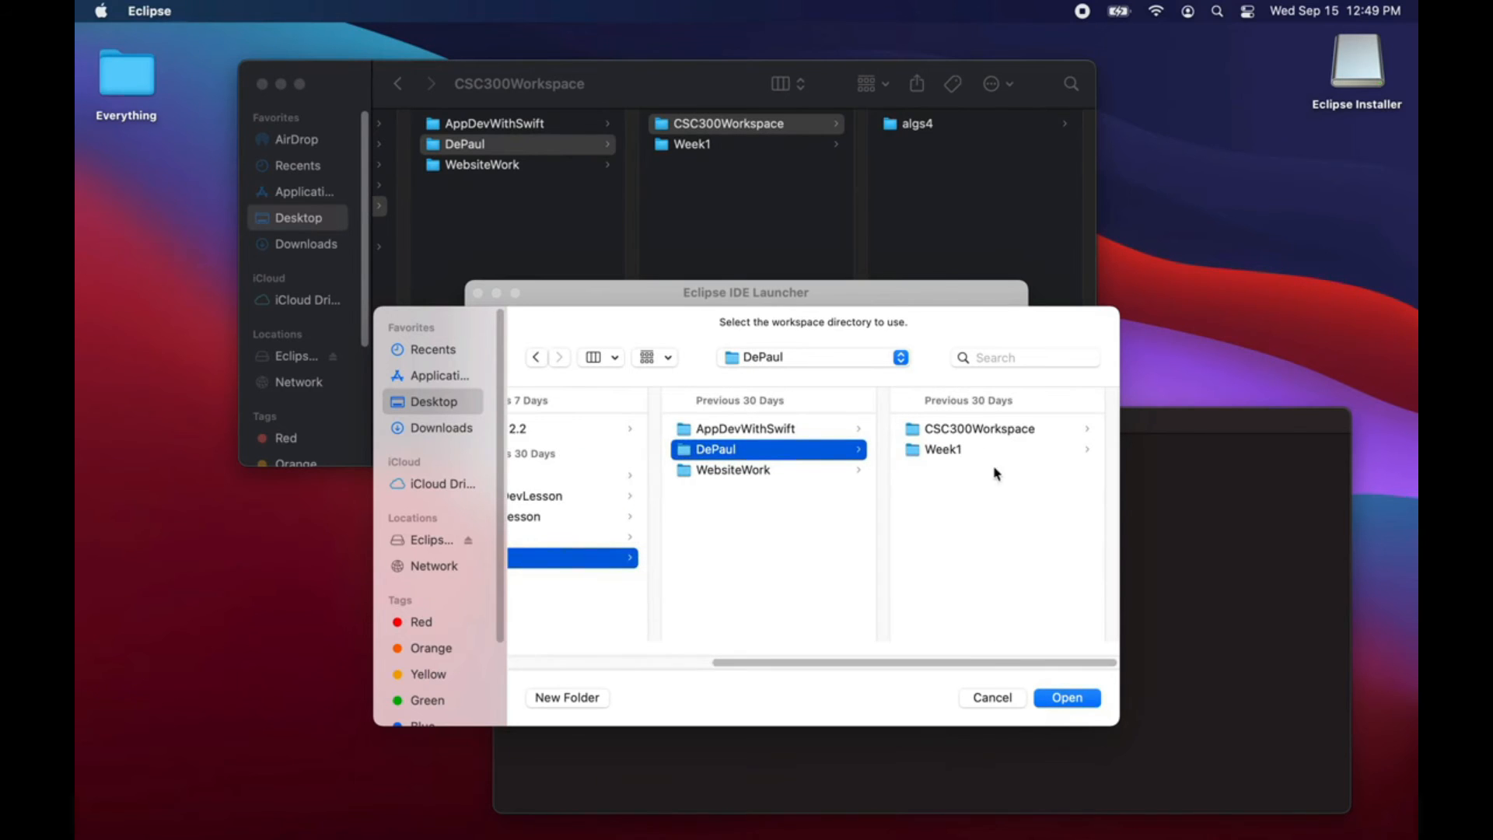
left_click(978, 432)
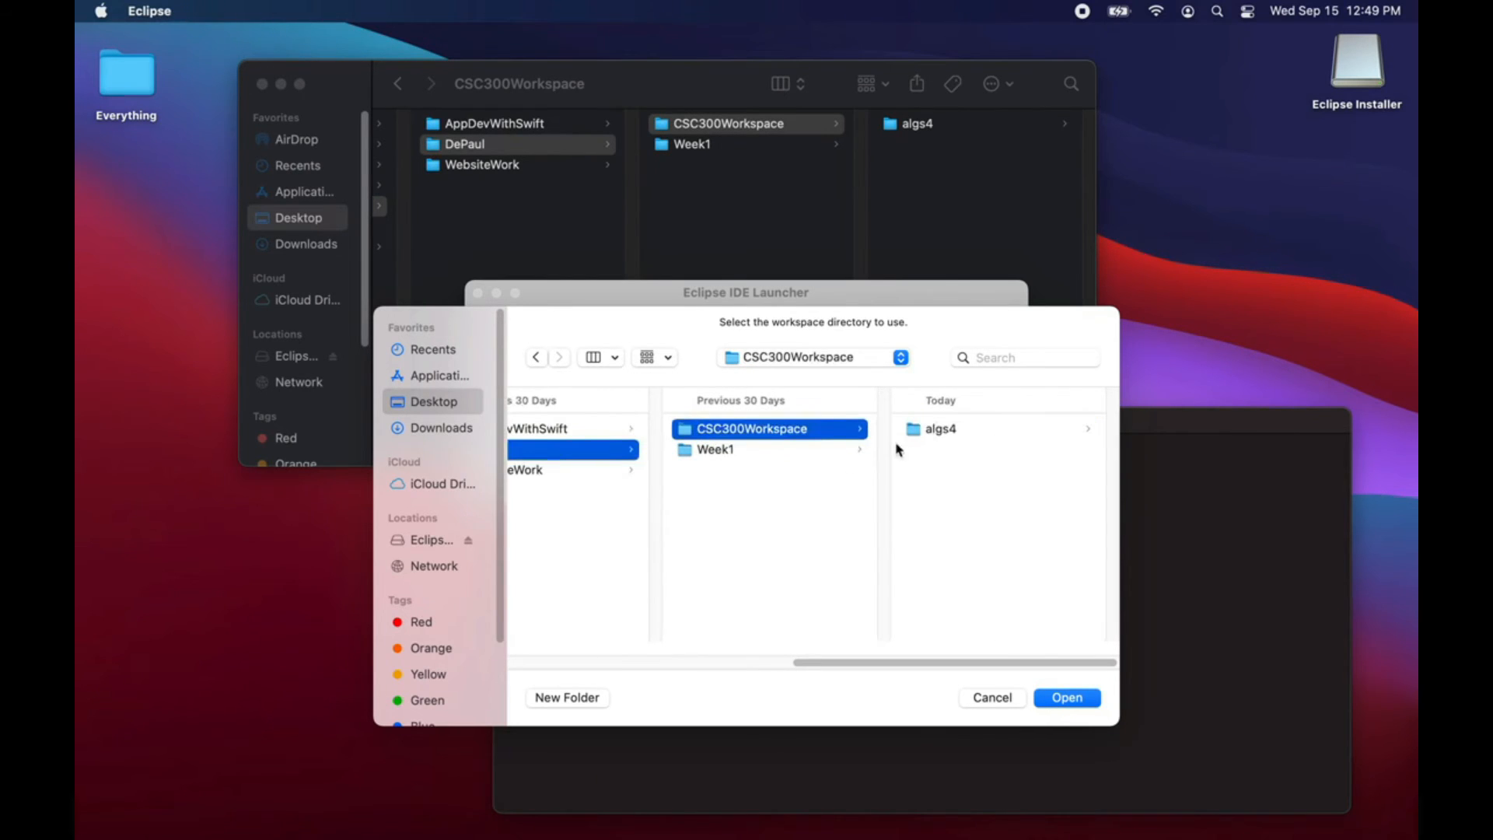
left_click(954, 434)
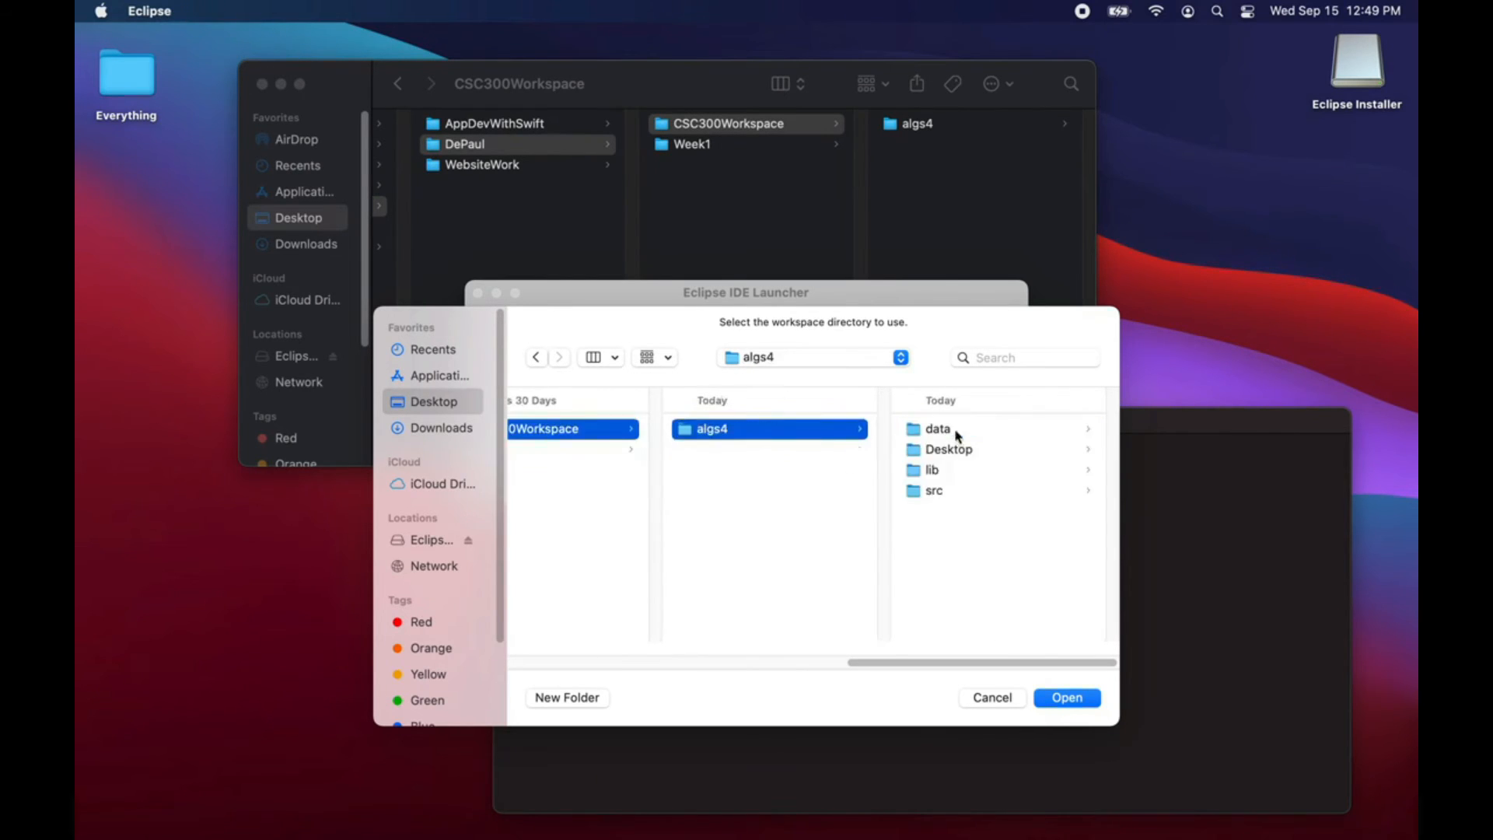
left_click(588, 436)
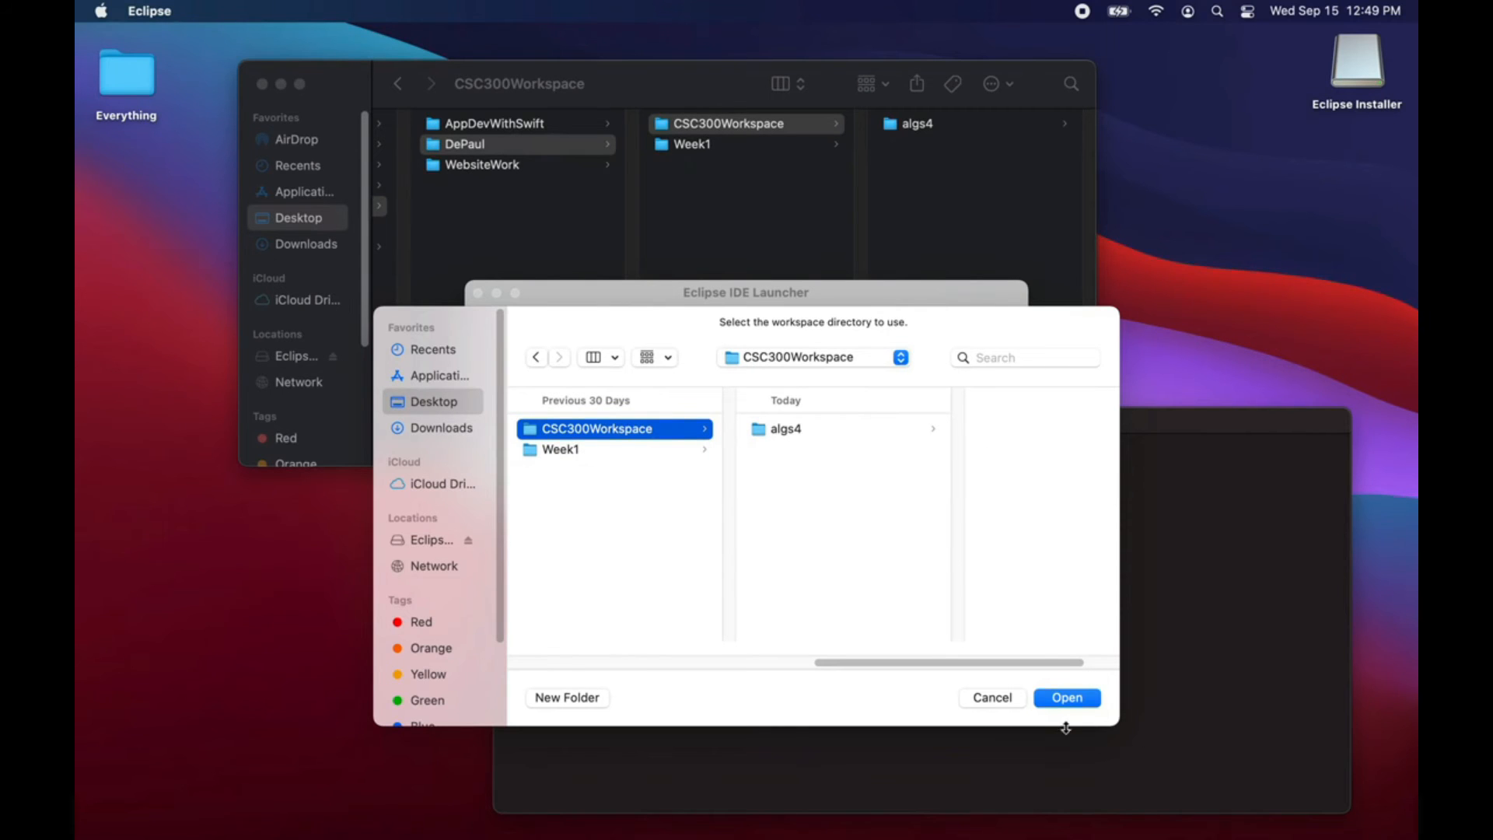
left_click(1067, 699)
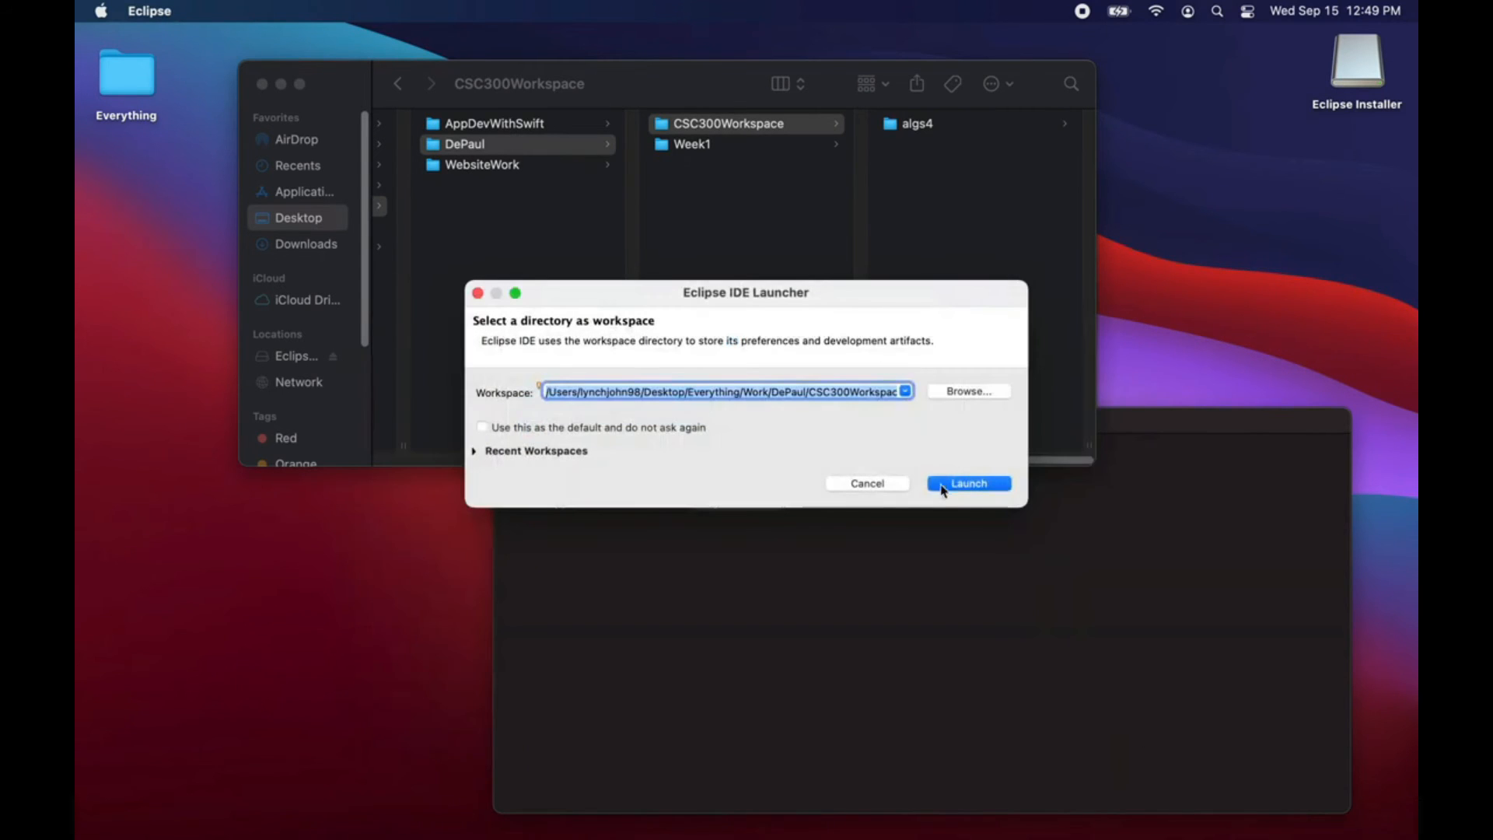
left_click(960, 487)
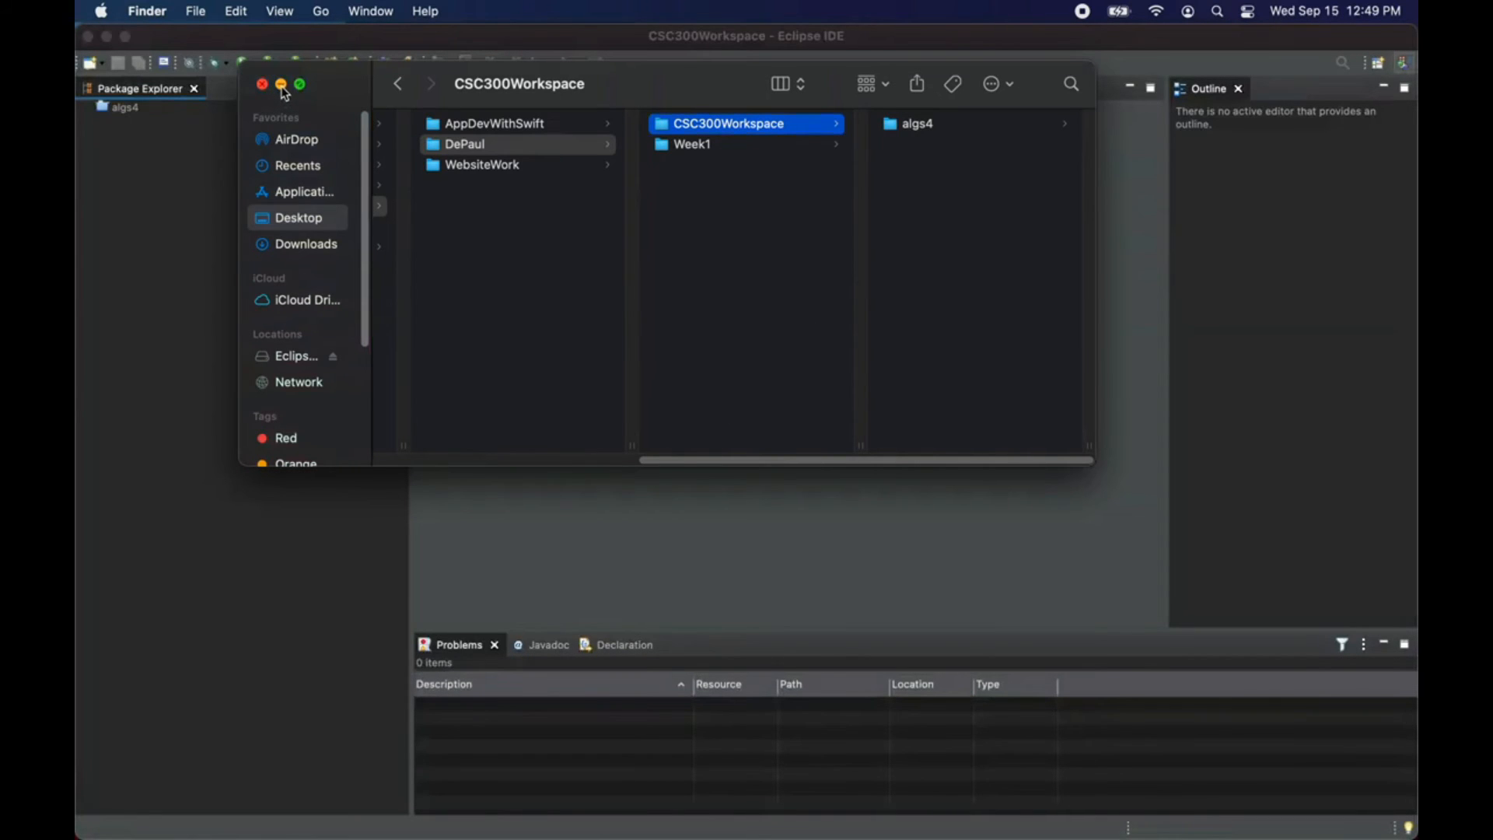
Step: Minimize the CSC300Workspace folder window and create a Java project named algs4 in the default workspace location
left_click(282, 84)
left_click(335, 231)
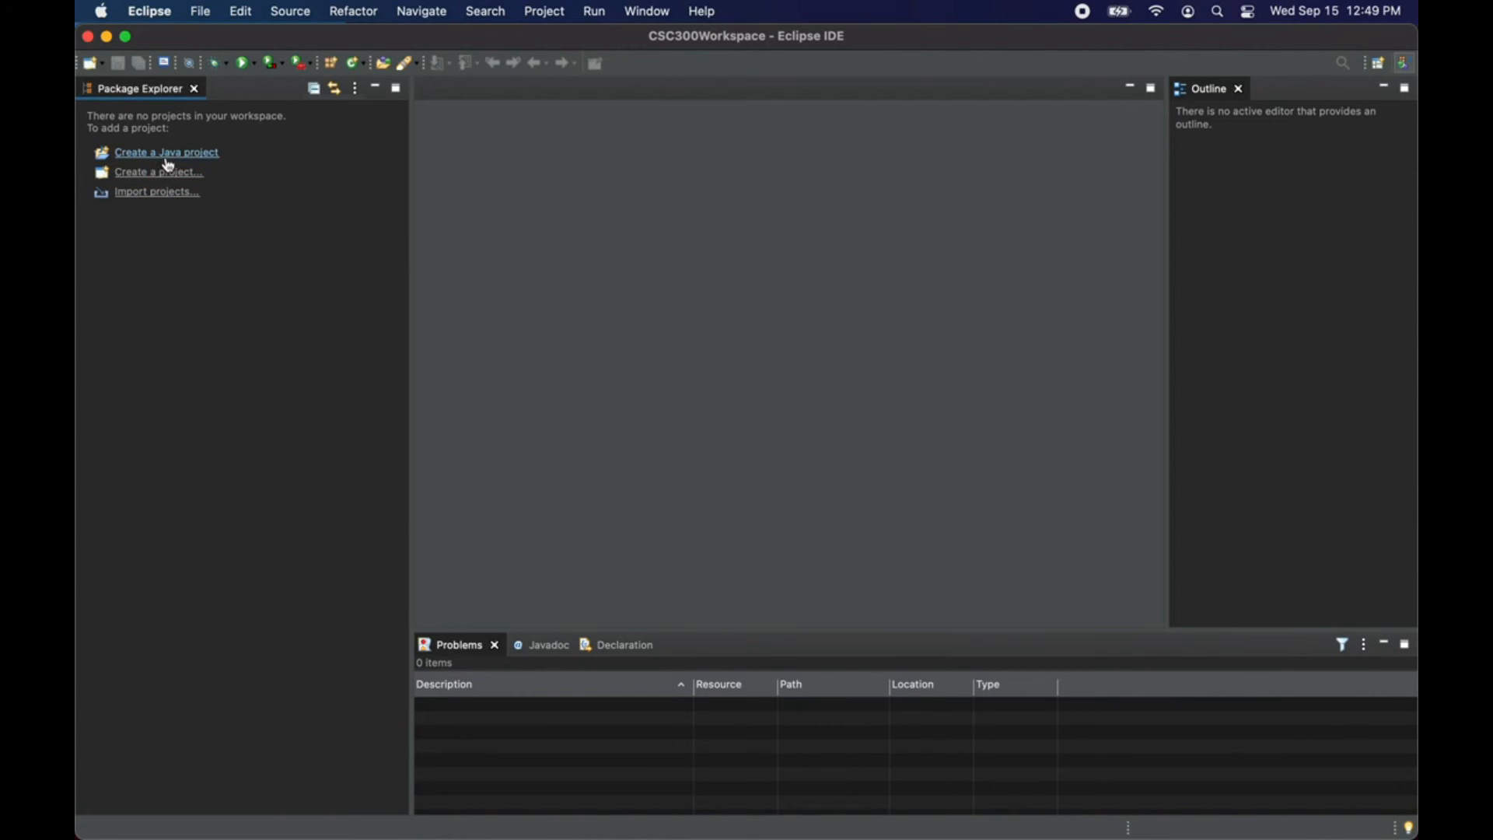
left_click(197, 11)
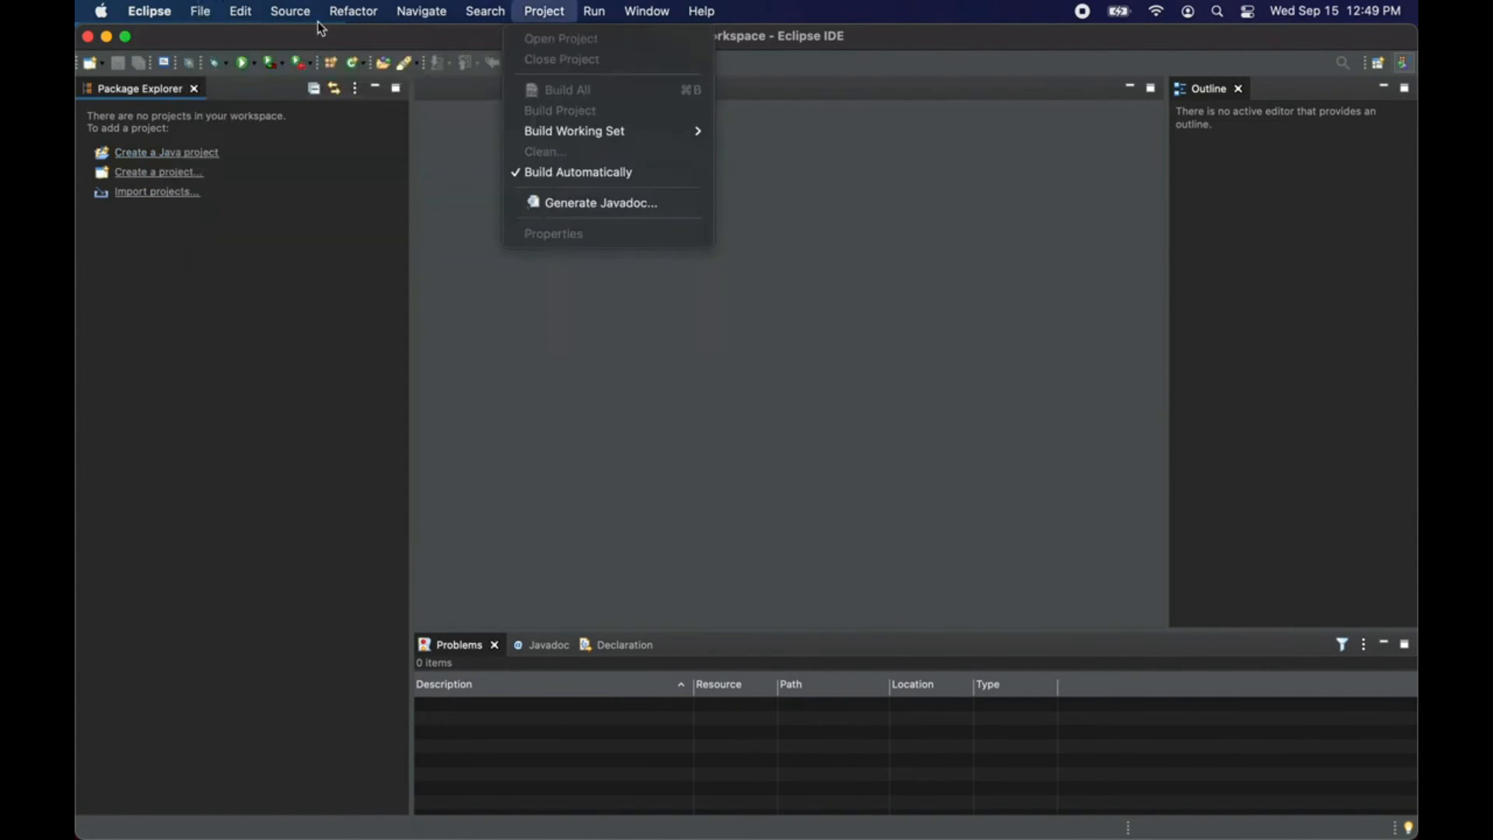
mouse_move(332, 38)
left_click(544, 38)
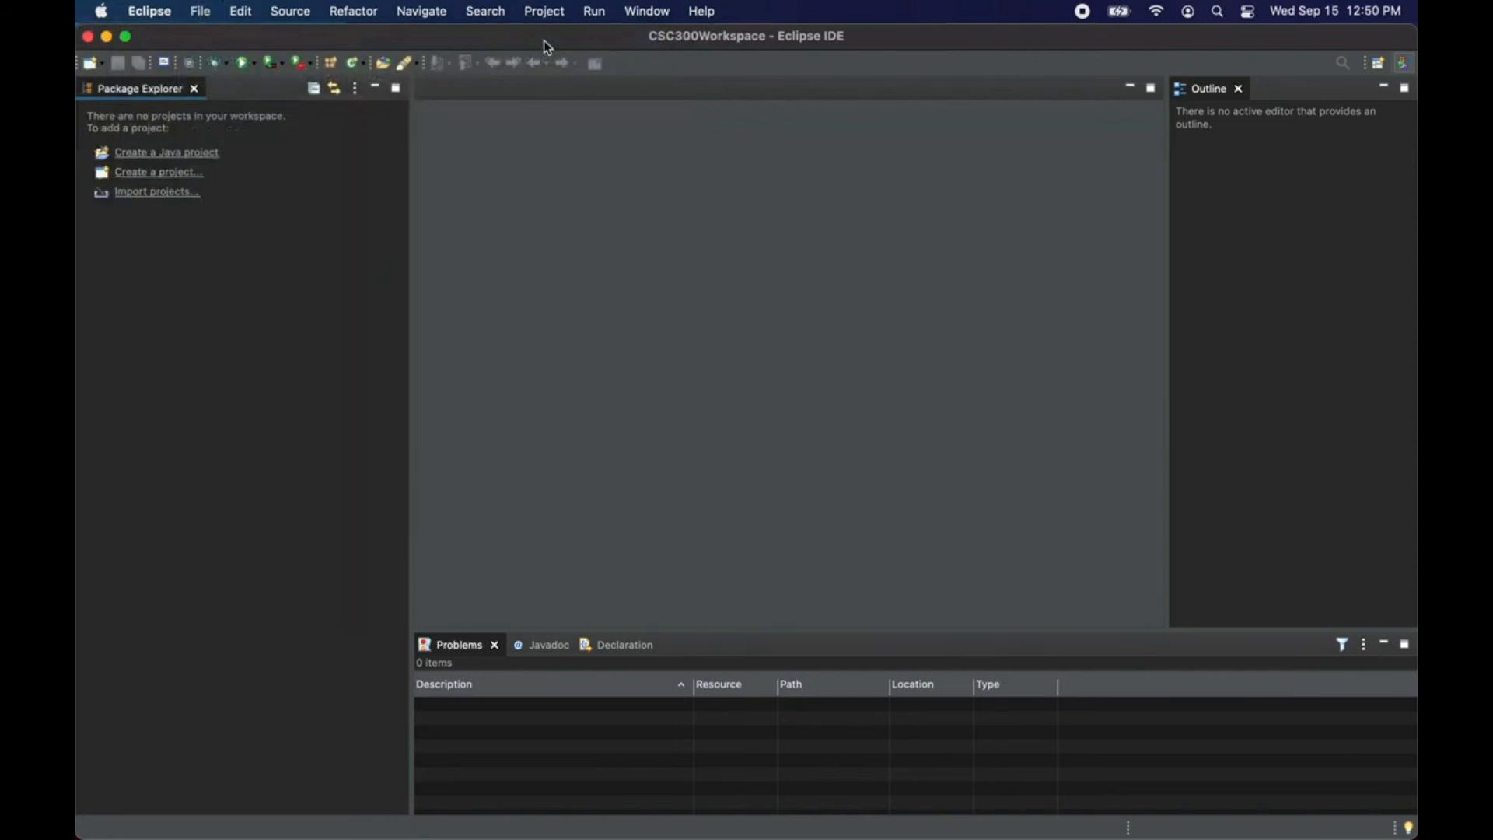
type("algs")
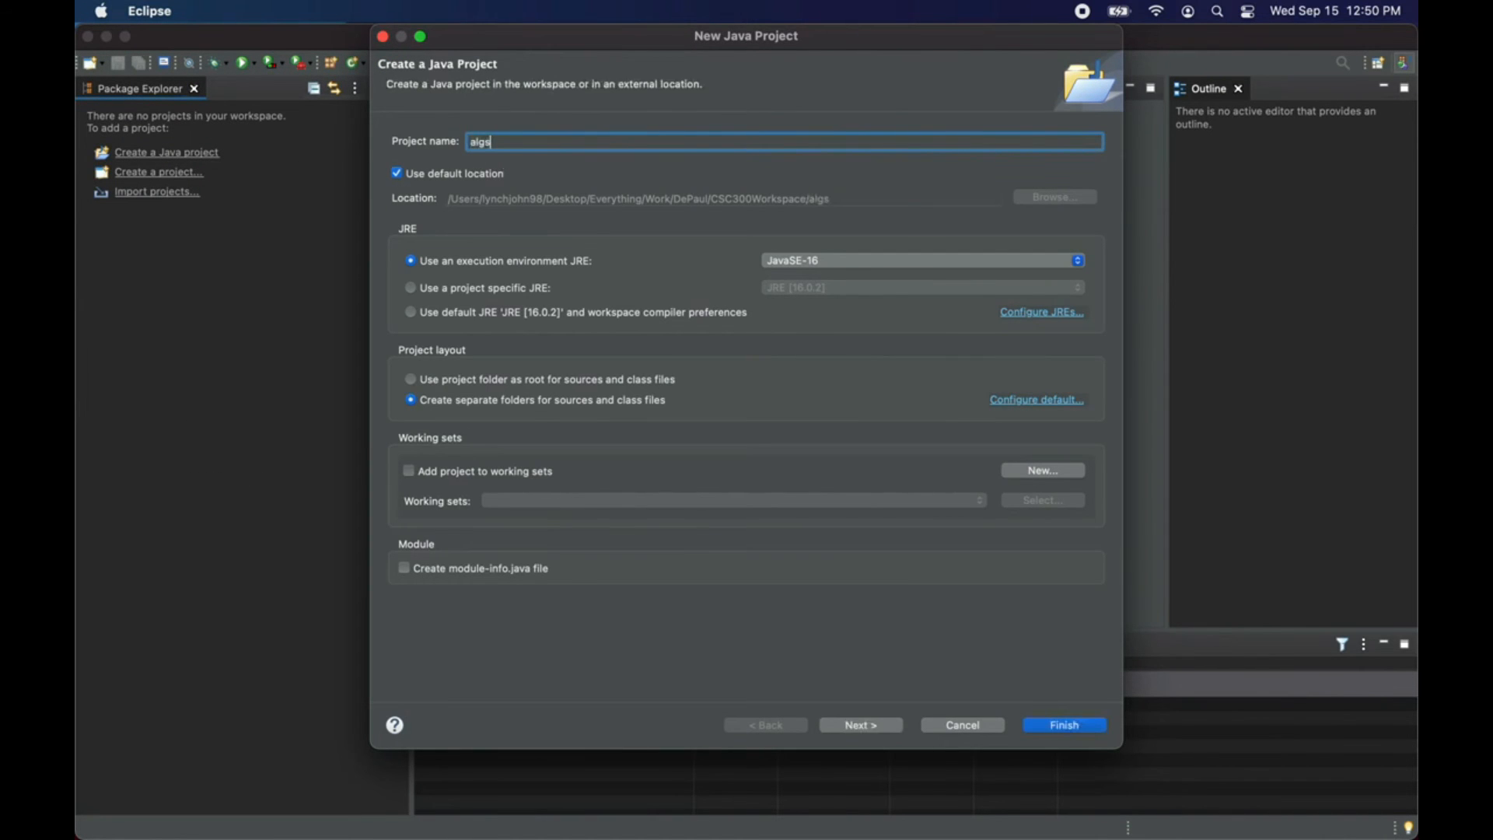
type("4")
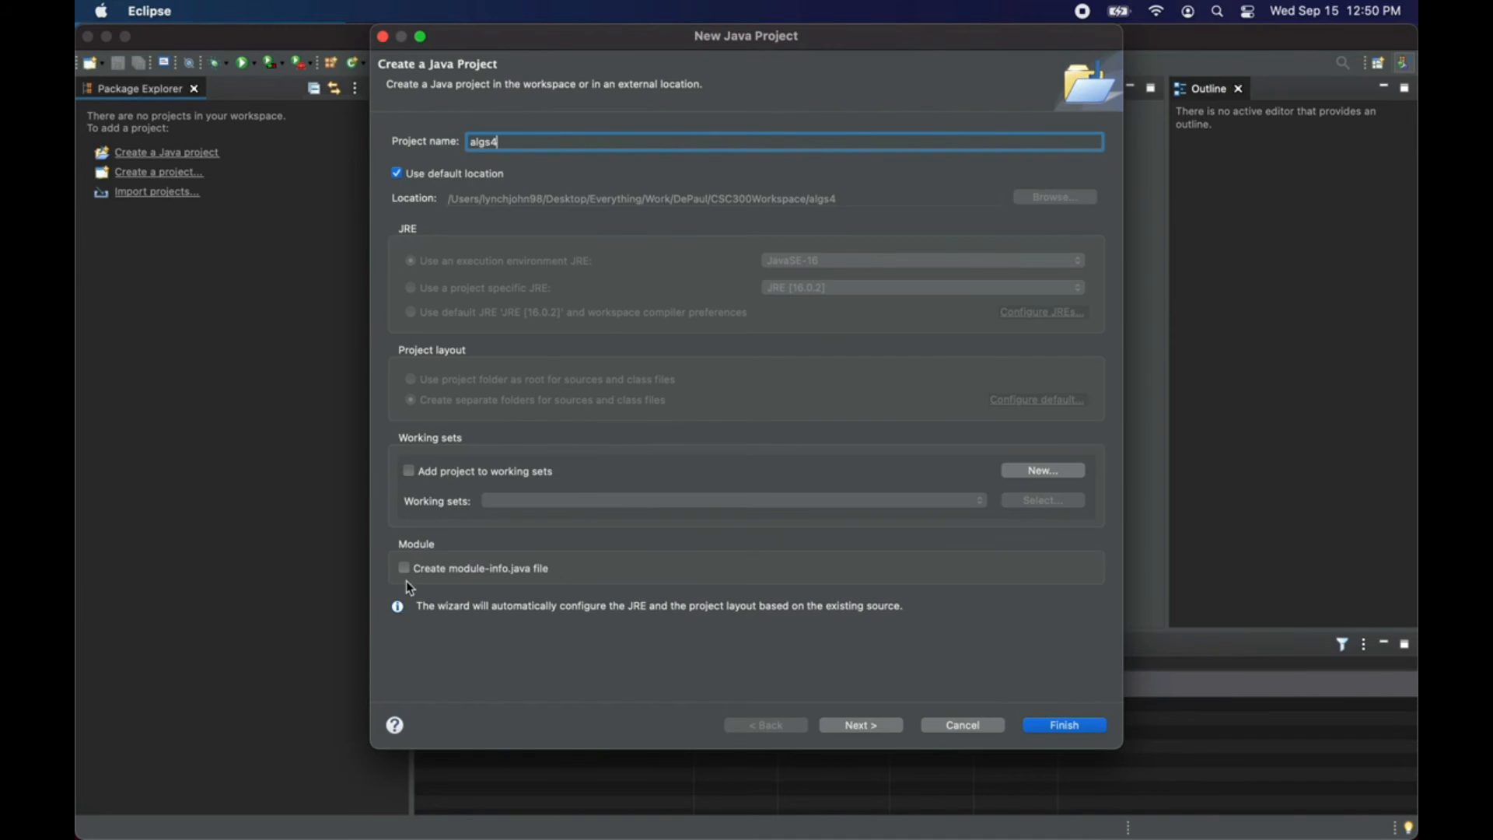
left_click(1067, 727)
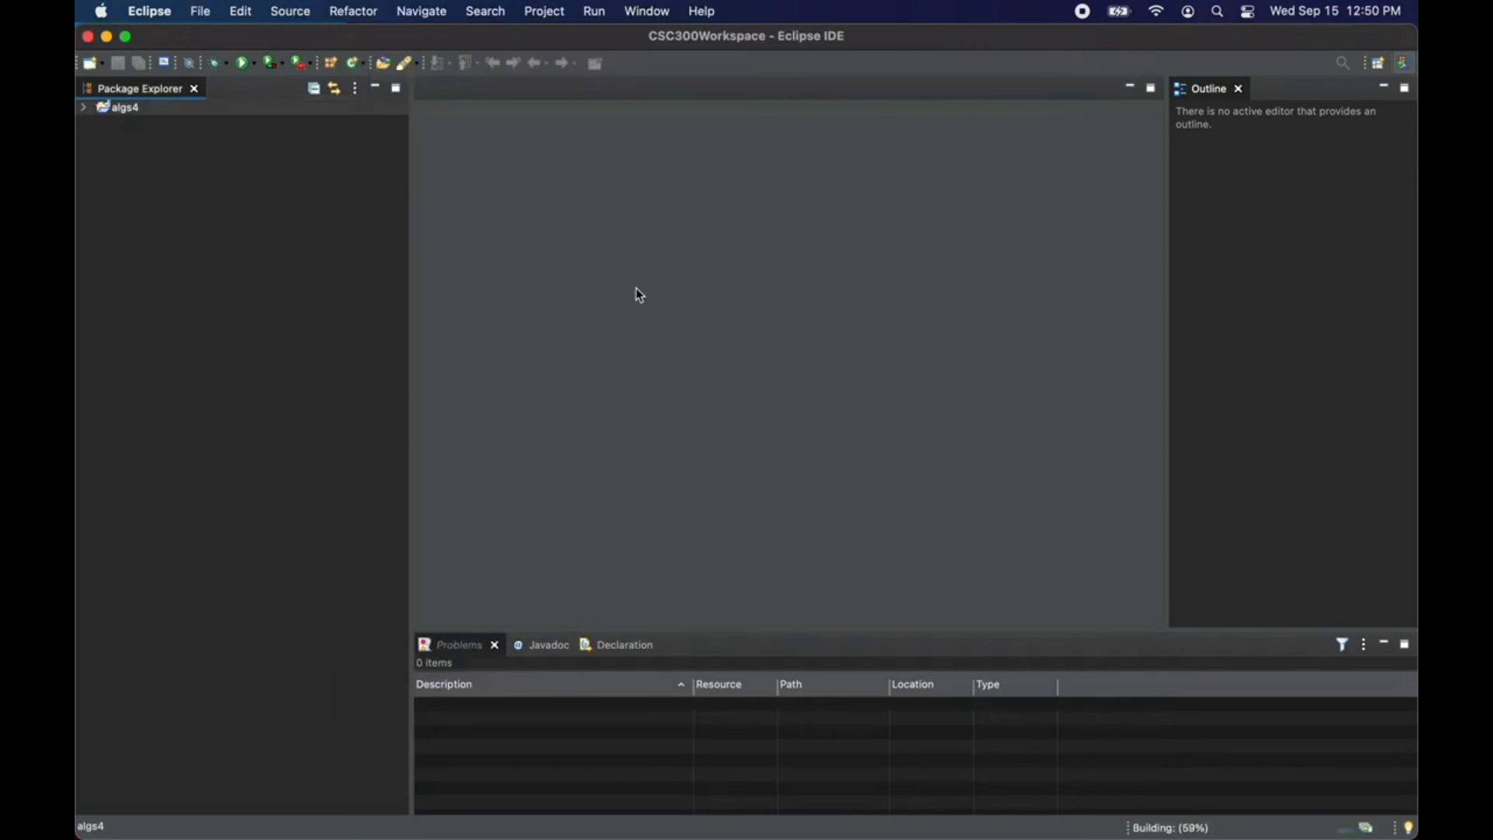
Step: Expand the algs4 project down to the source files of the algs11 package and select the src folder
left_click(84, 110)
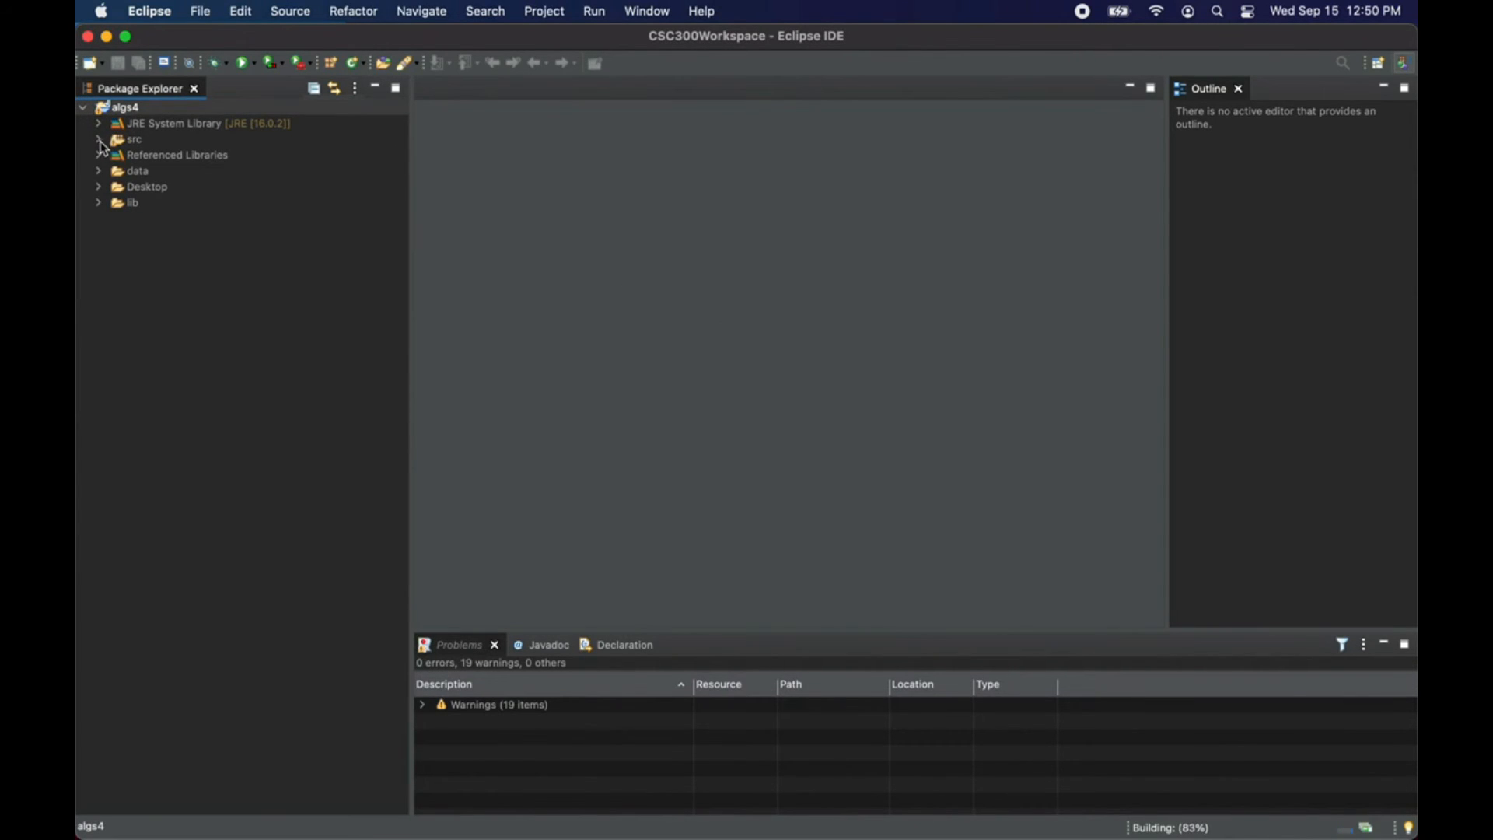
left_click(99, 141)
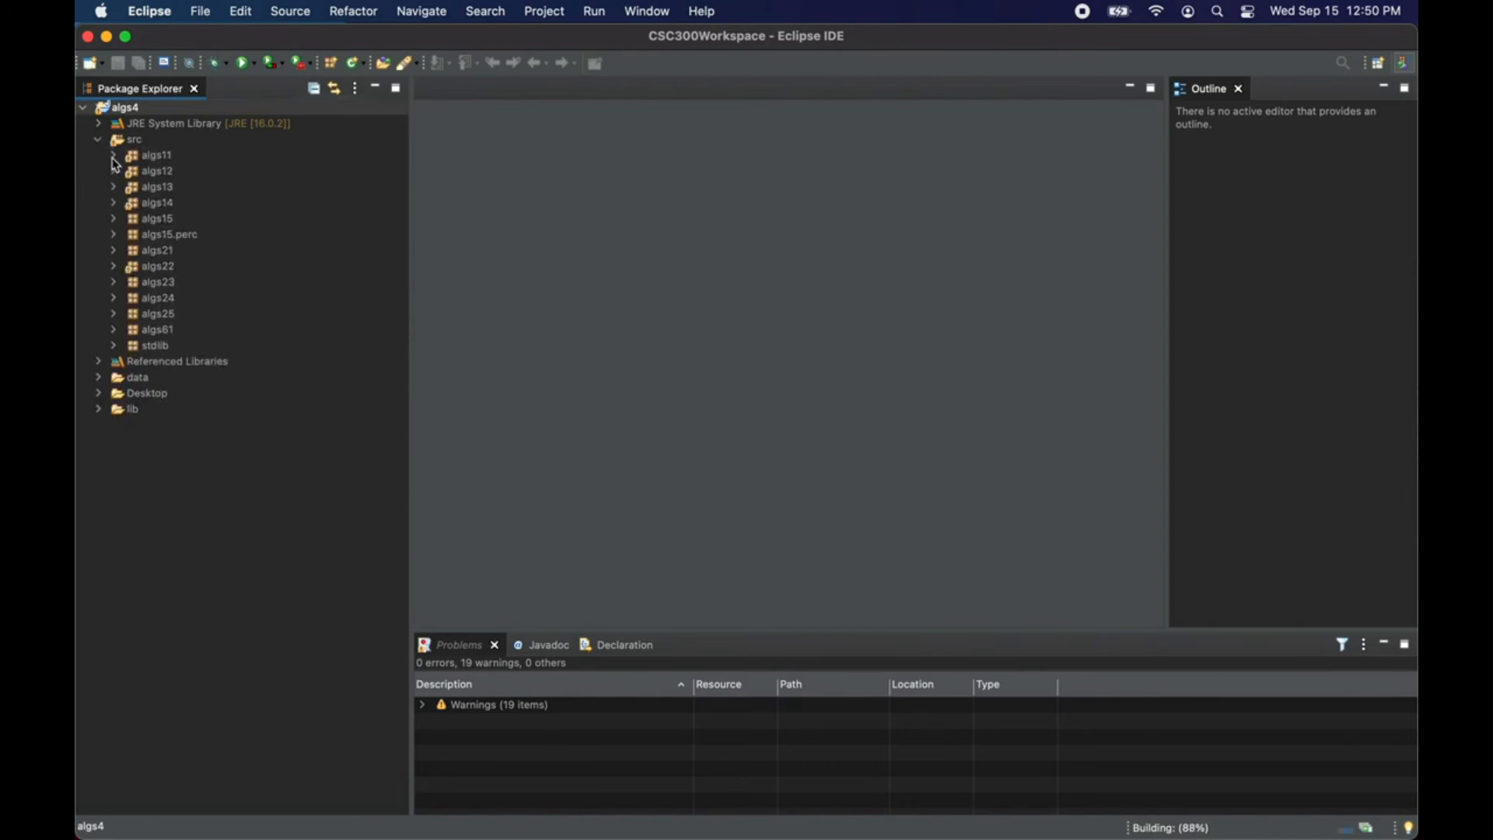
left_click(114, 156)
right_click(122, 141)
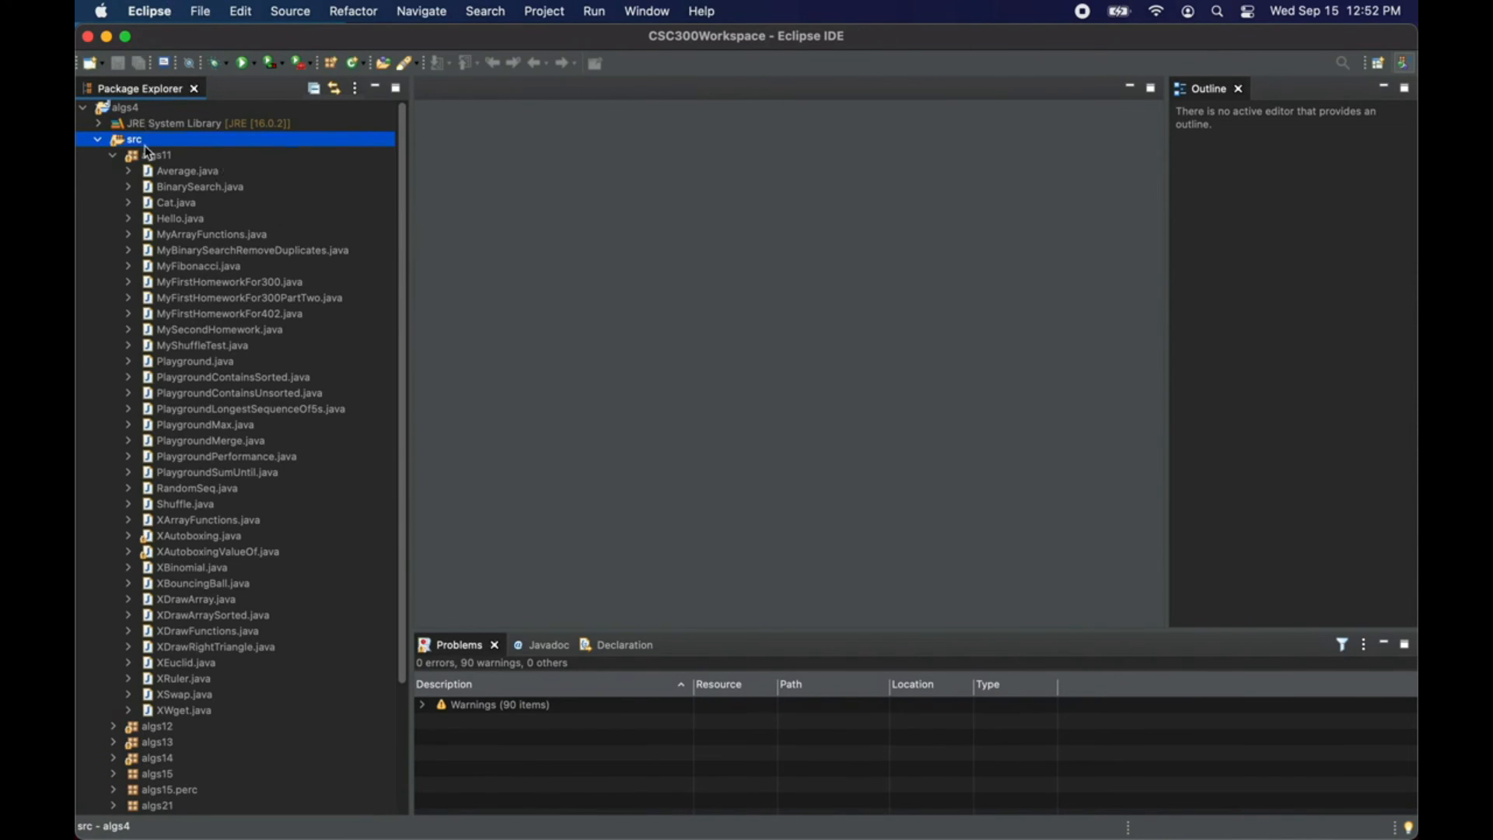
Step: Open the Java compiler's Errors/Warnings preferences and move the Preferences dialog up beside the project files
left_click(153, 11)
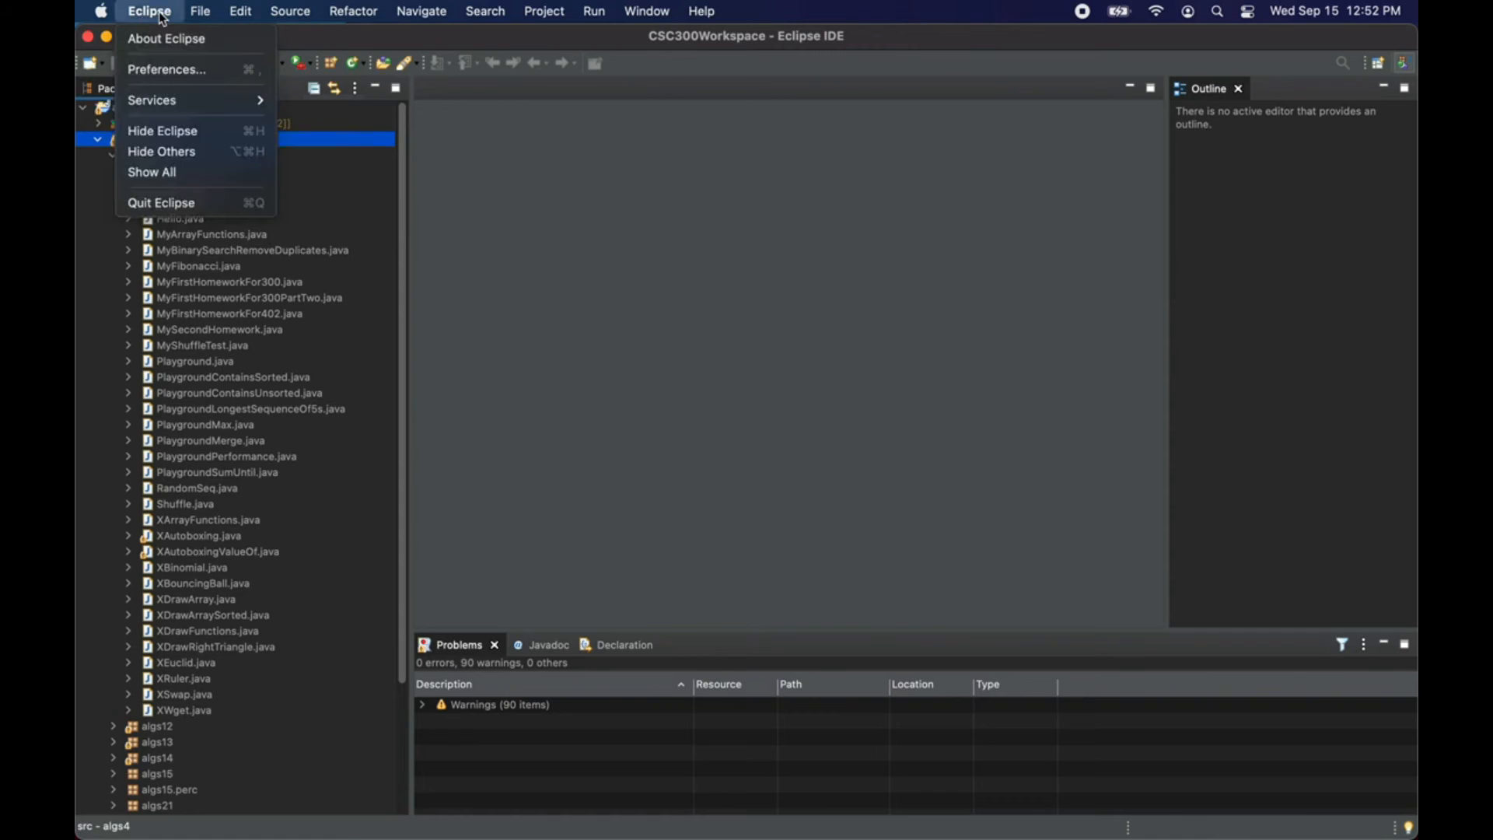
left_click(170, 73)
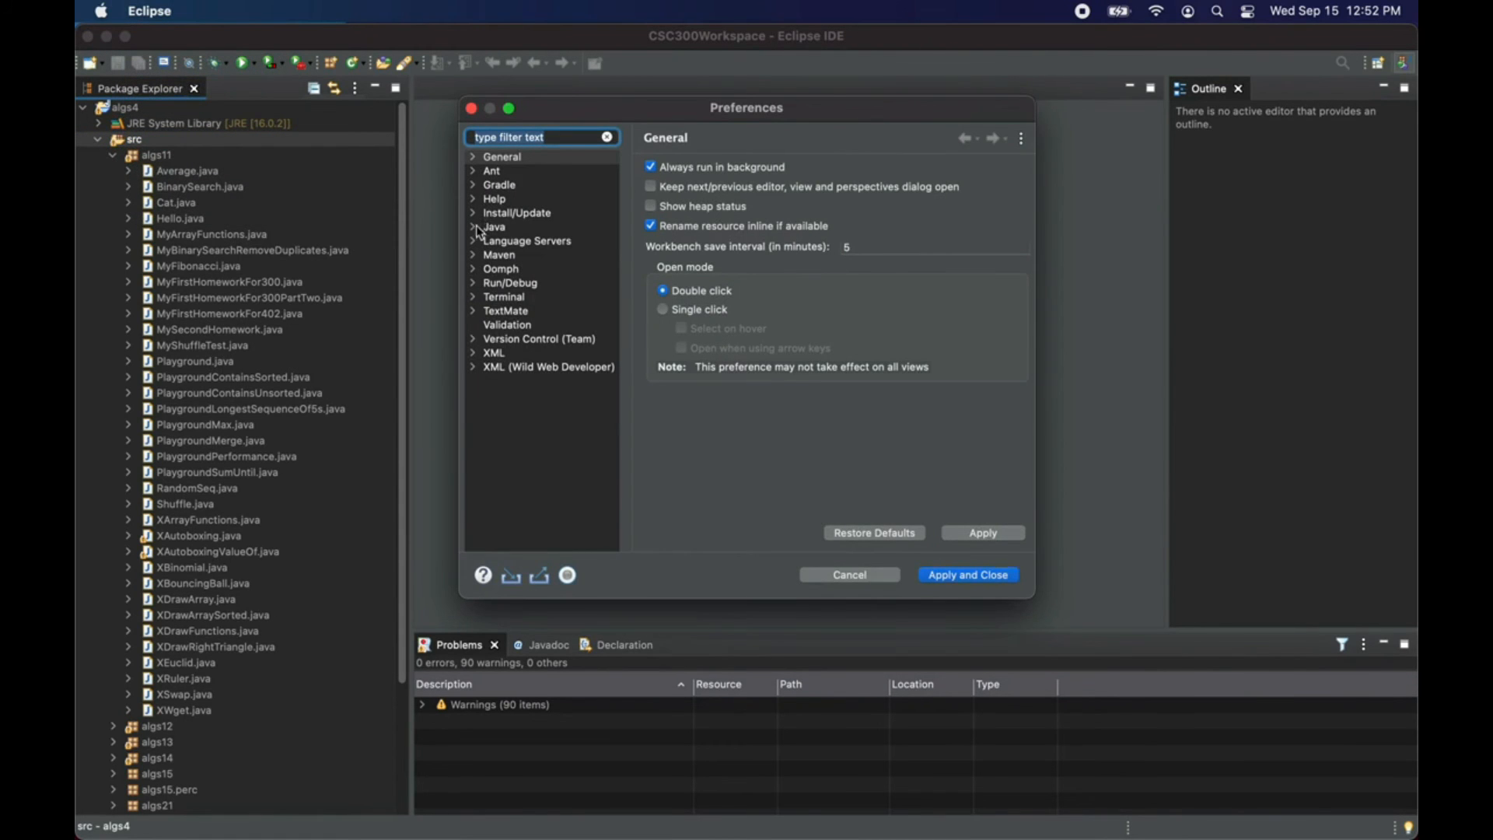
left_click(474, 227)
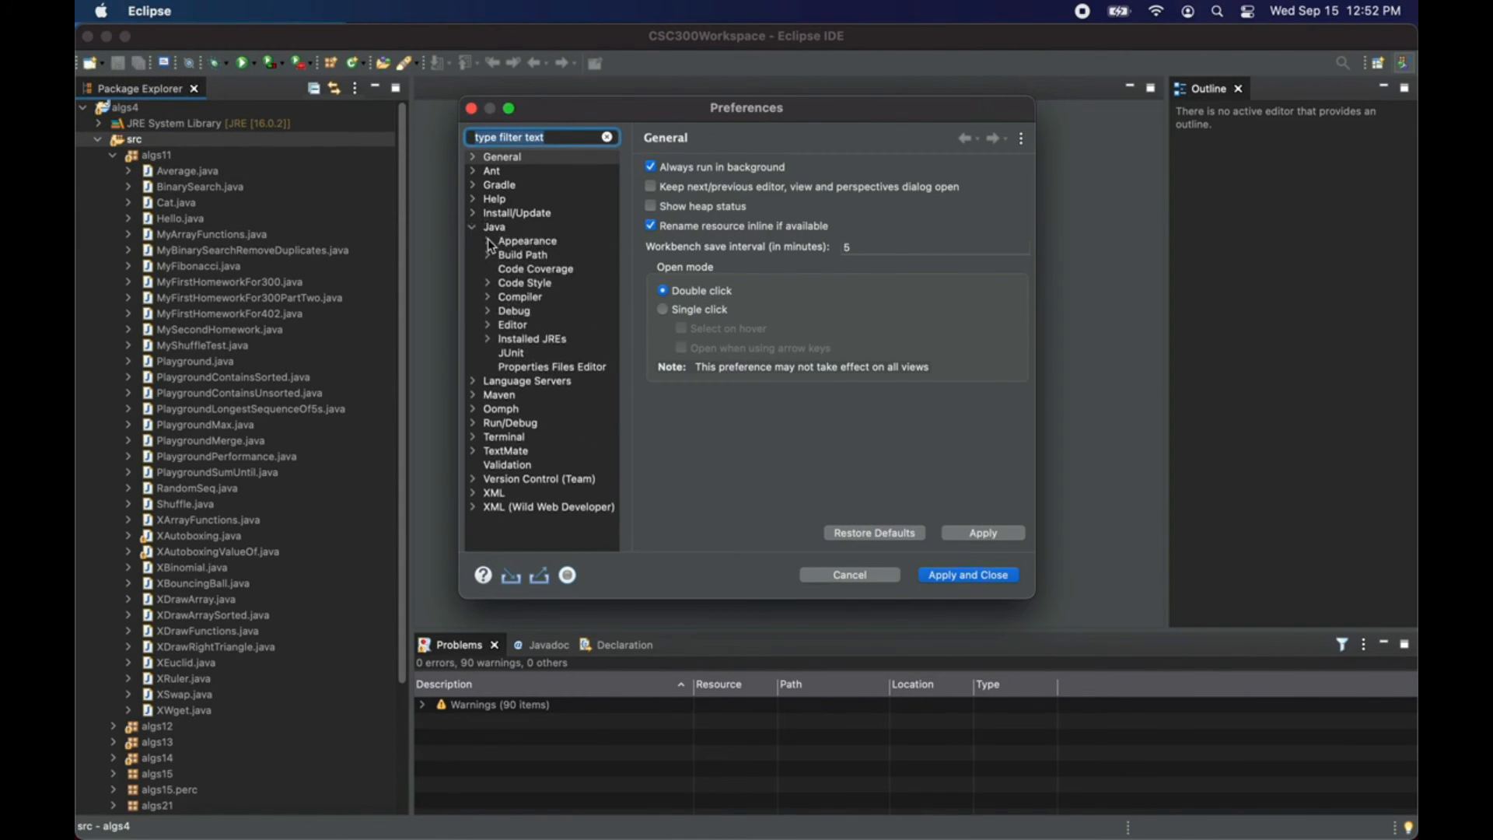
left_click(489, 300)
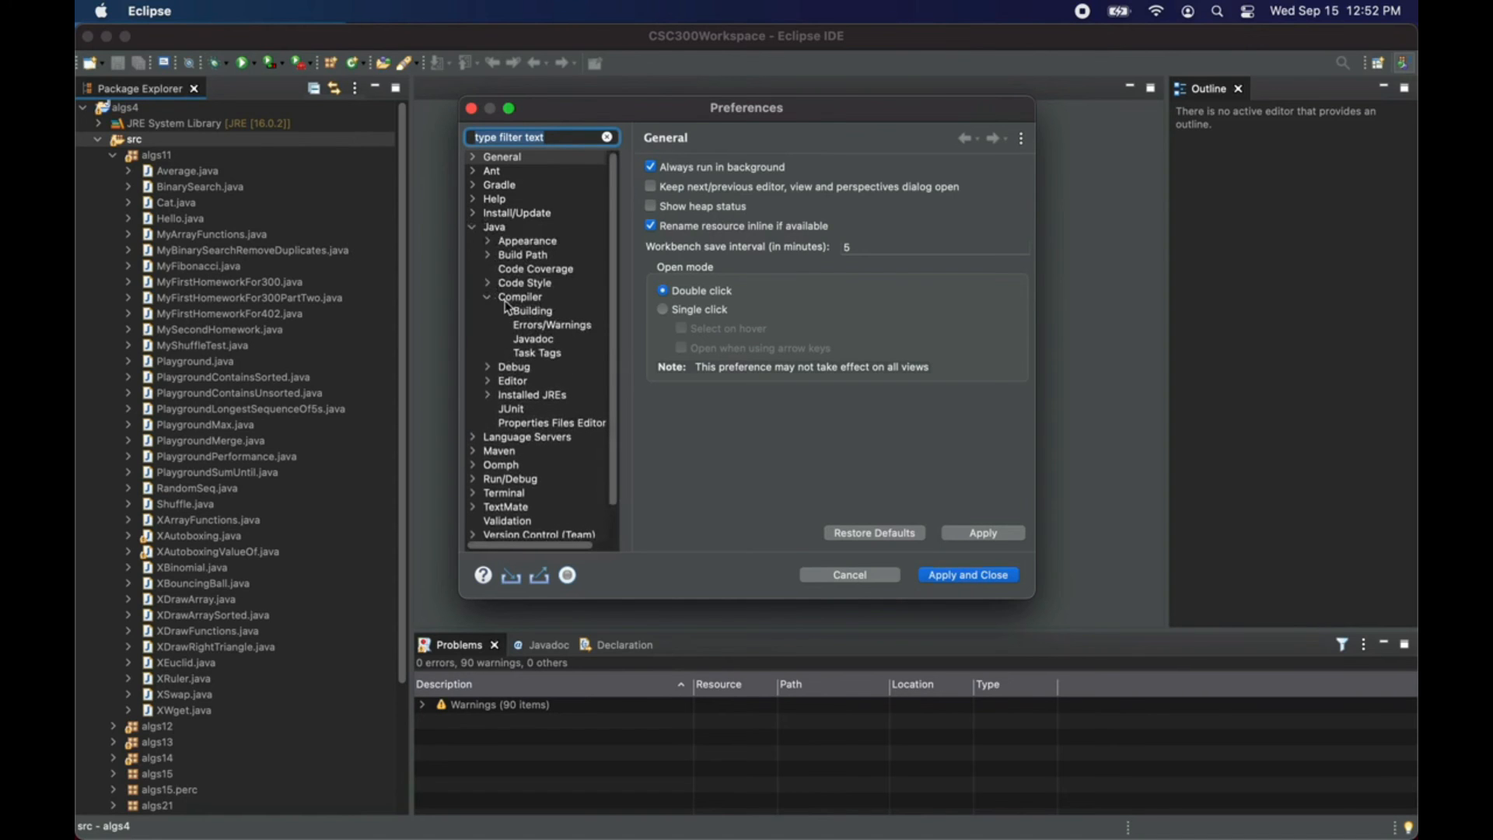
left_click(533, 326)
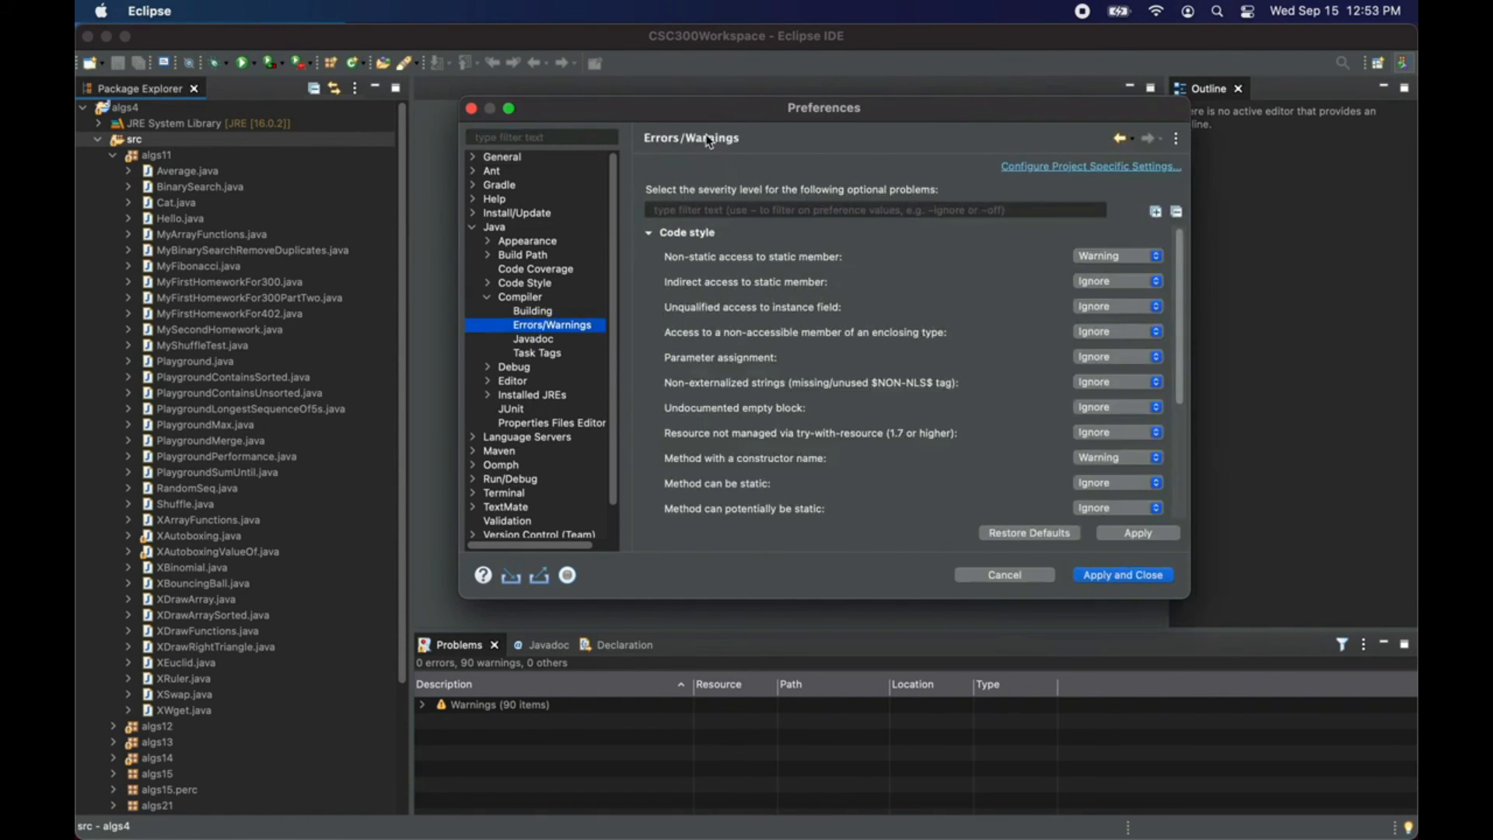
left_click_drag(719, 119, 573, 85)
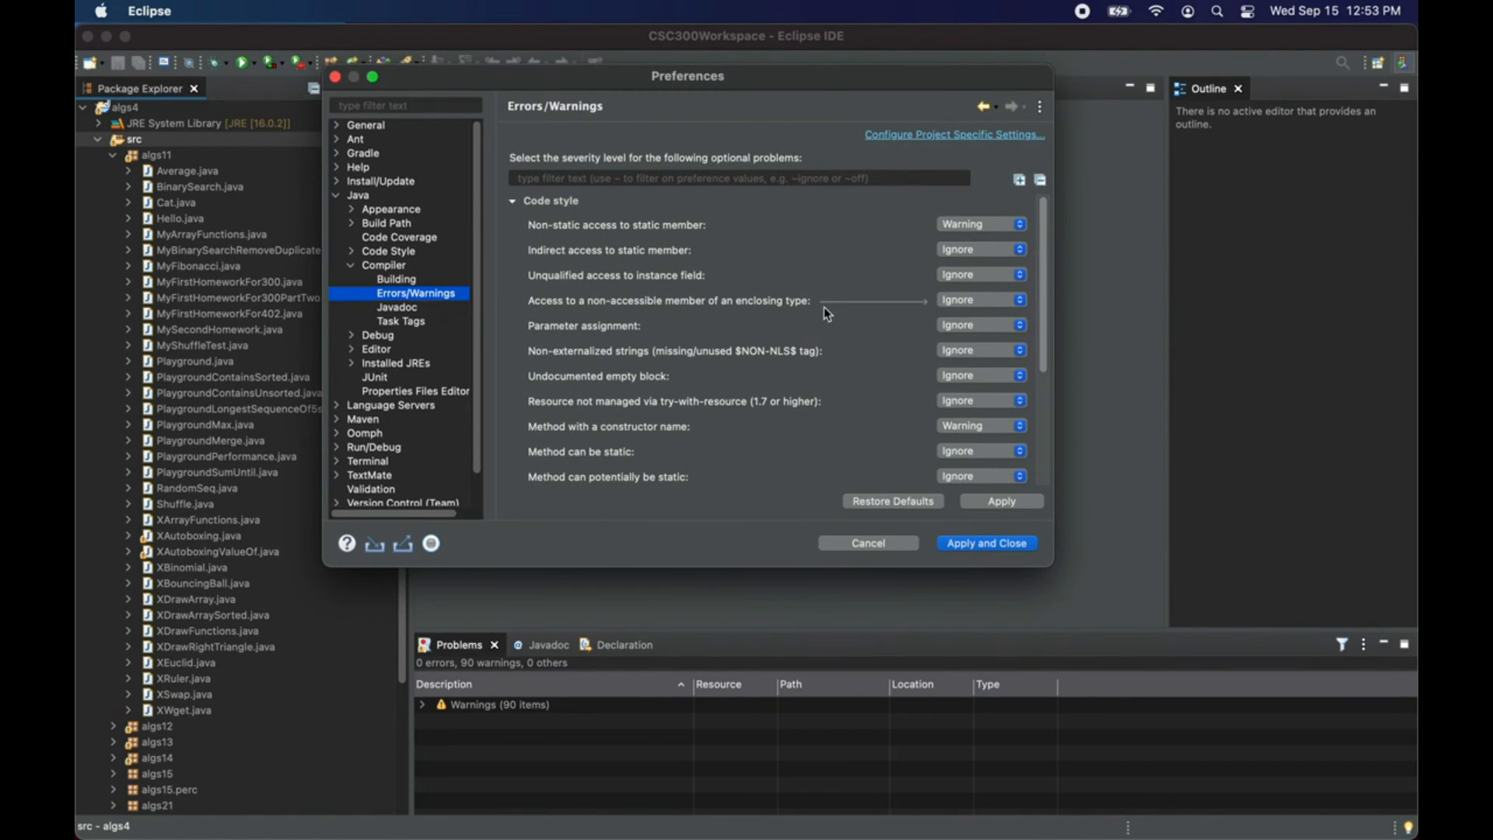
Step: Expand the Unnecessary code category and set the severity of "Value of local variable is not used" to Ignore
scroll(844, 317, "down", 1)
scroll(845, 316, "down", 3)
scroll(844, 314, "up", 3)
scroll(840, 306, "up", 1)
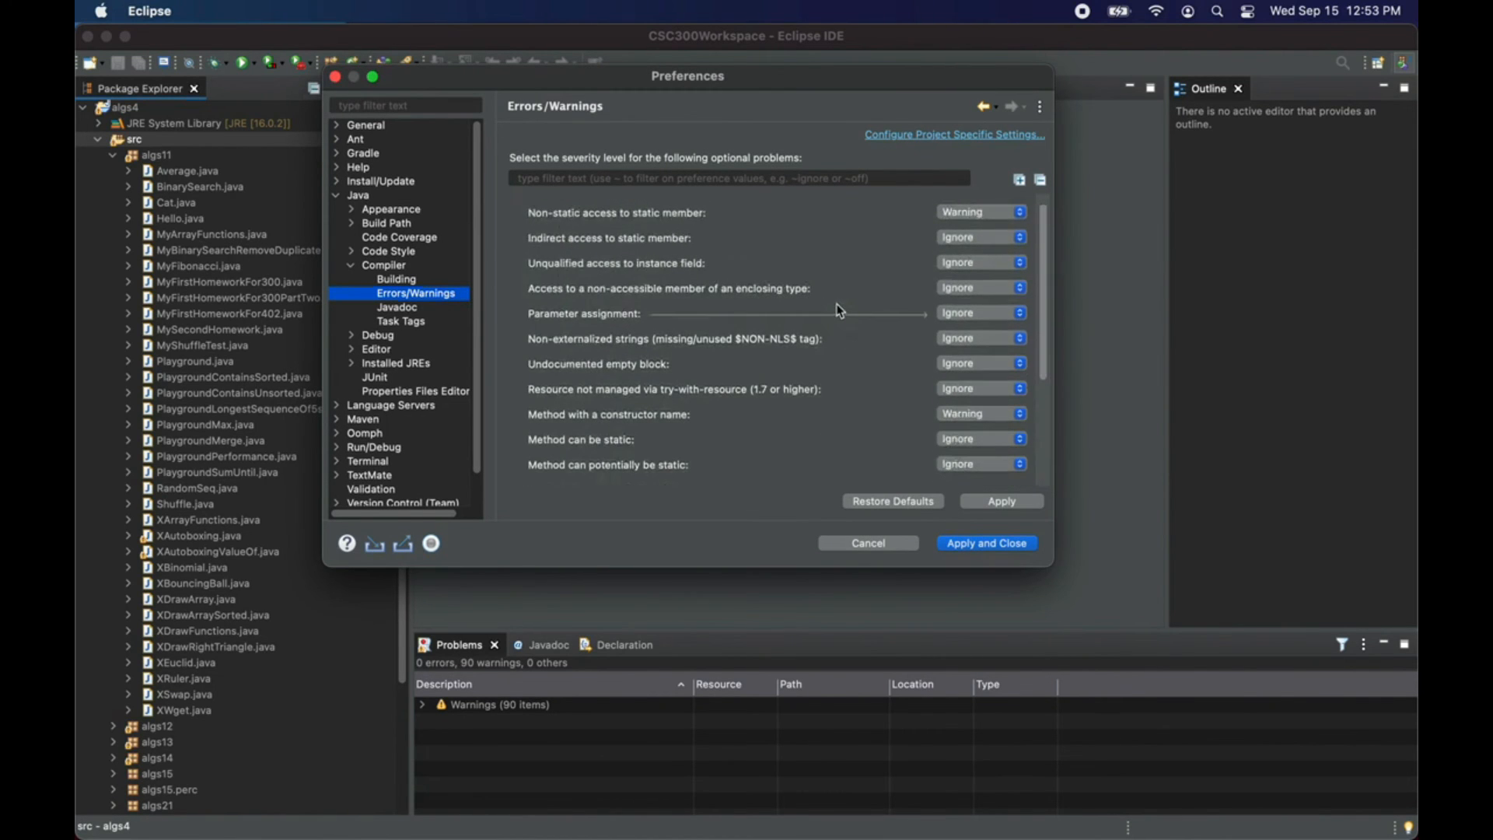
scroll(837, 314, "up", 1)
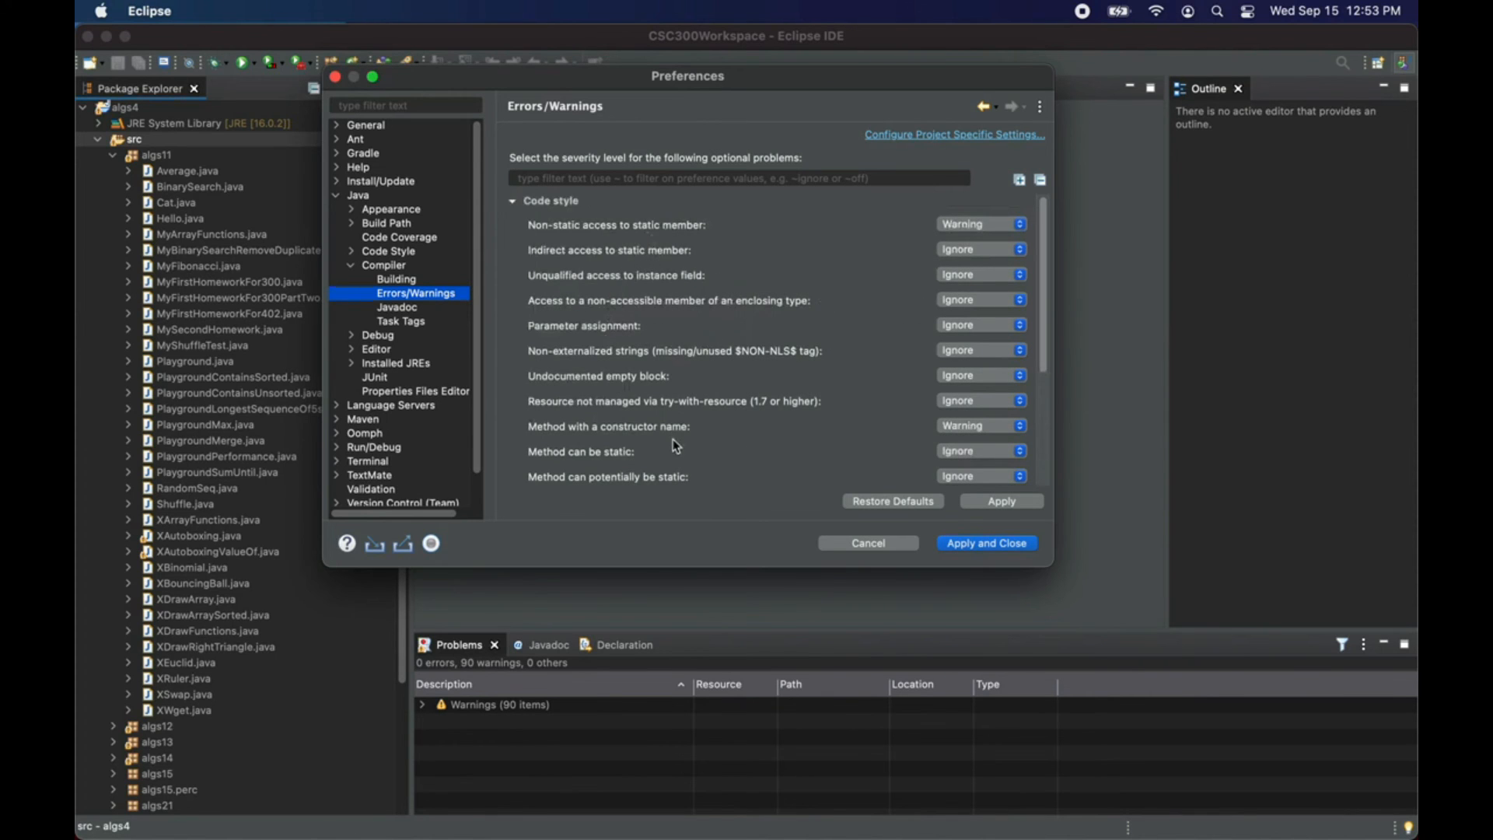
scroll(673, 402, "down", 1)
scroll(673, 402, "down", 4)
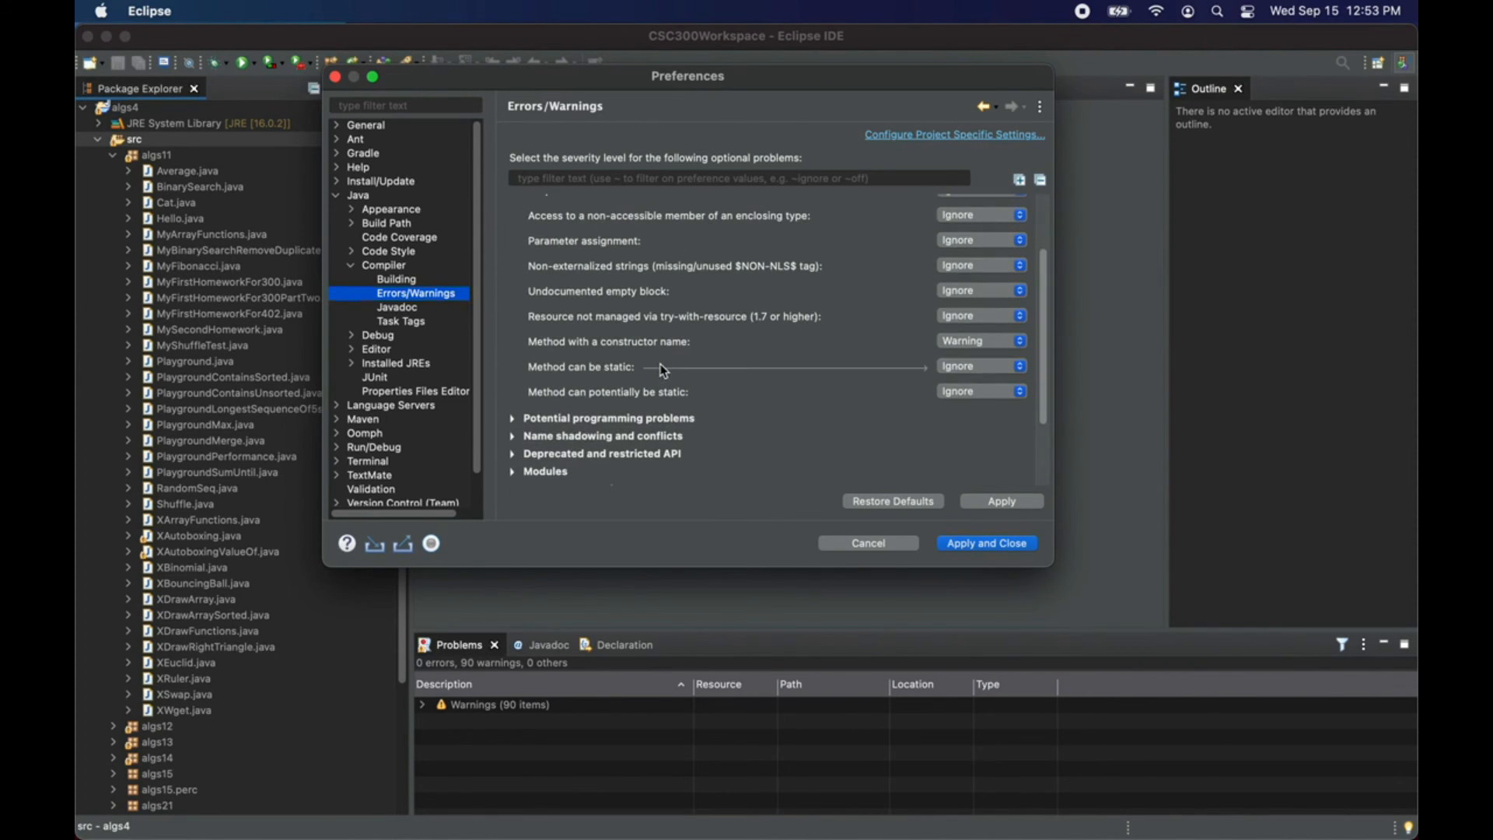
left_click(516, 453)
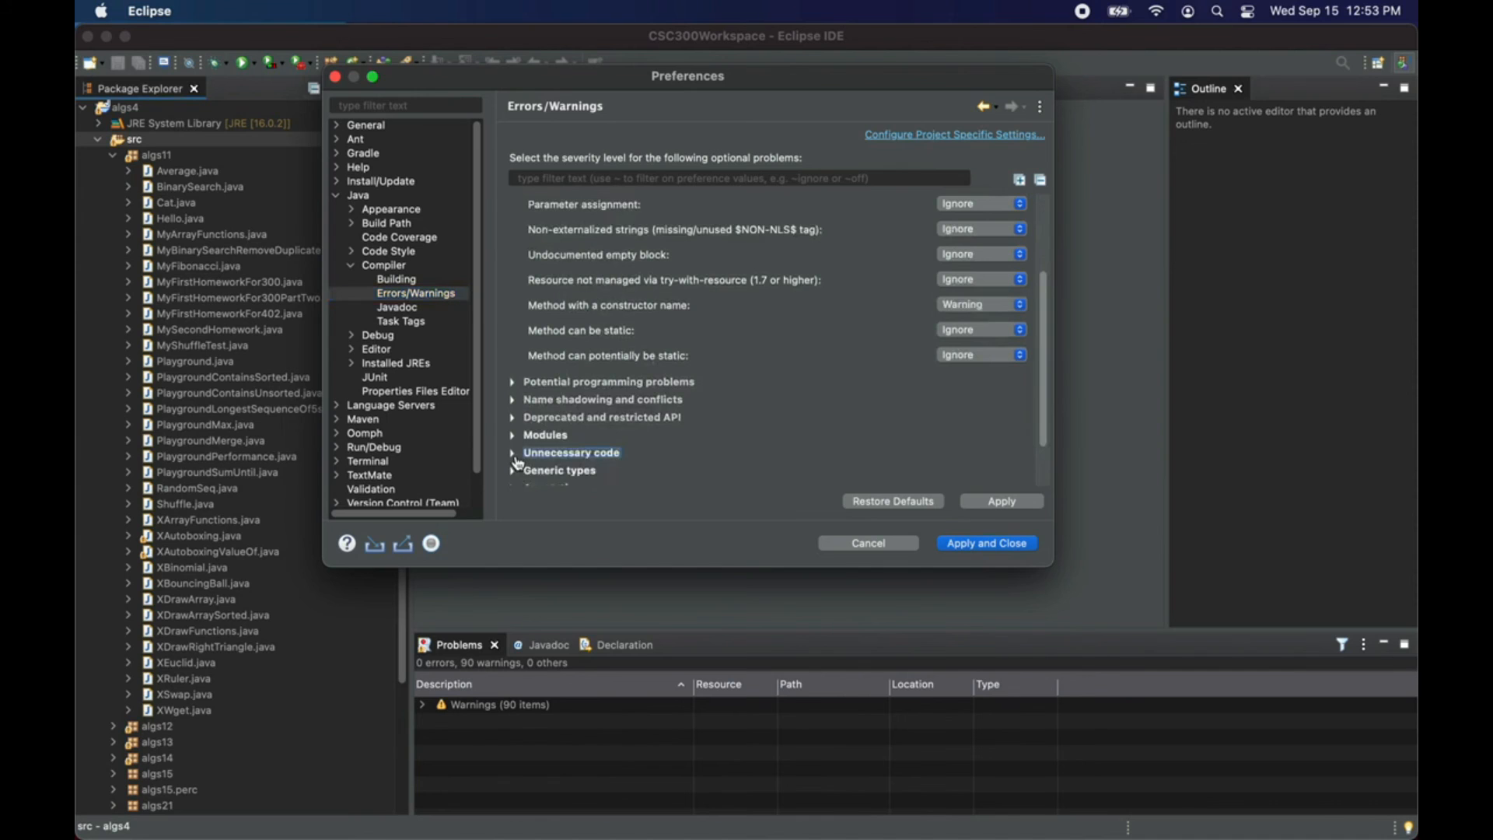
scroll(642, 397, "down", 3)
scroll(651, 353, "down", 4)
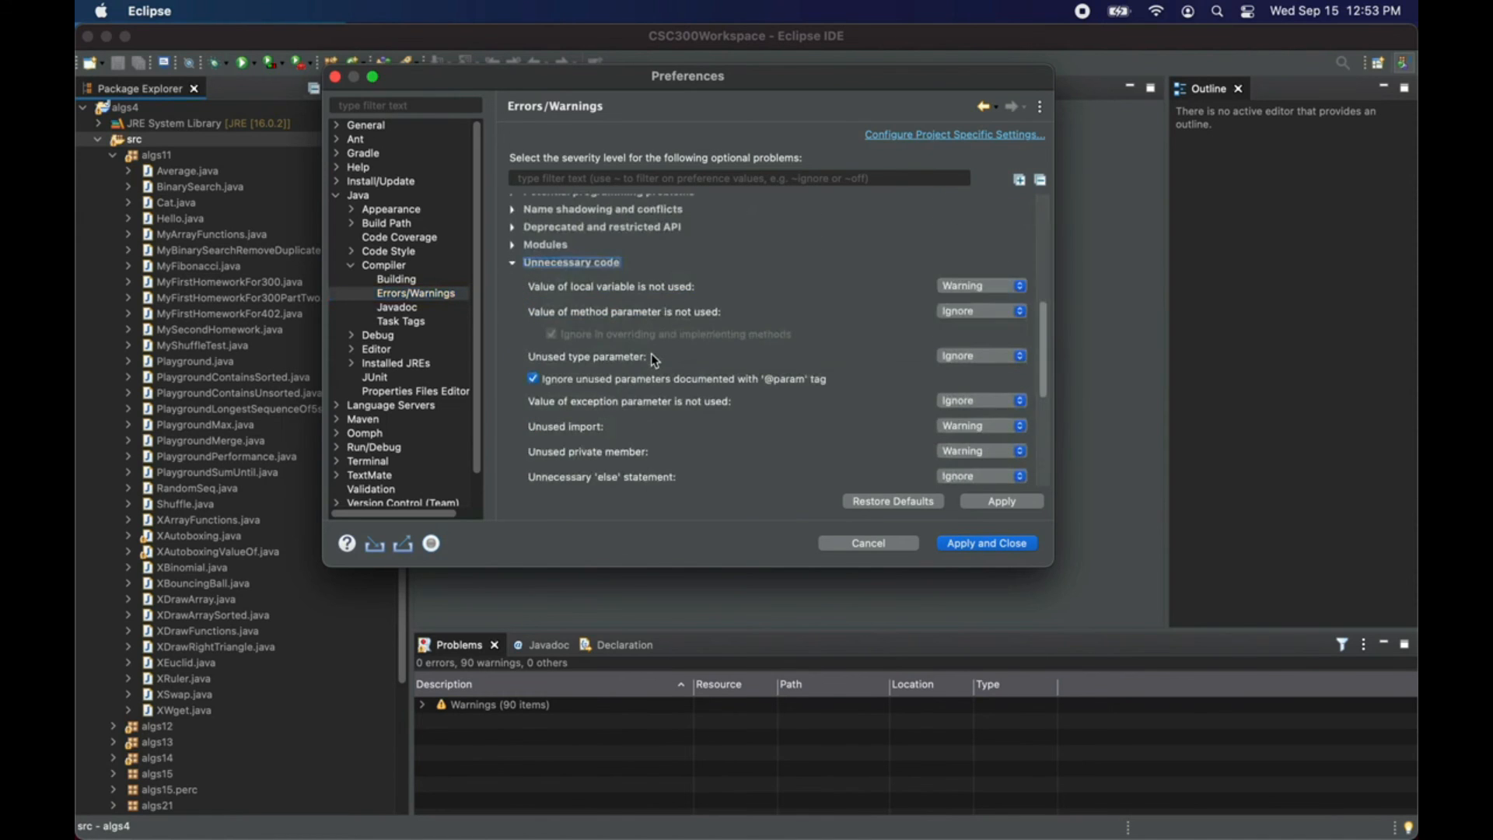
scroll(777, 288, "down", 1)
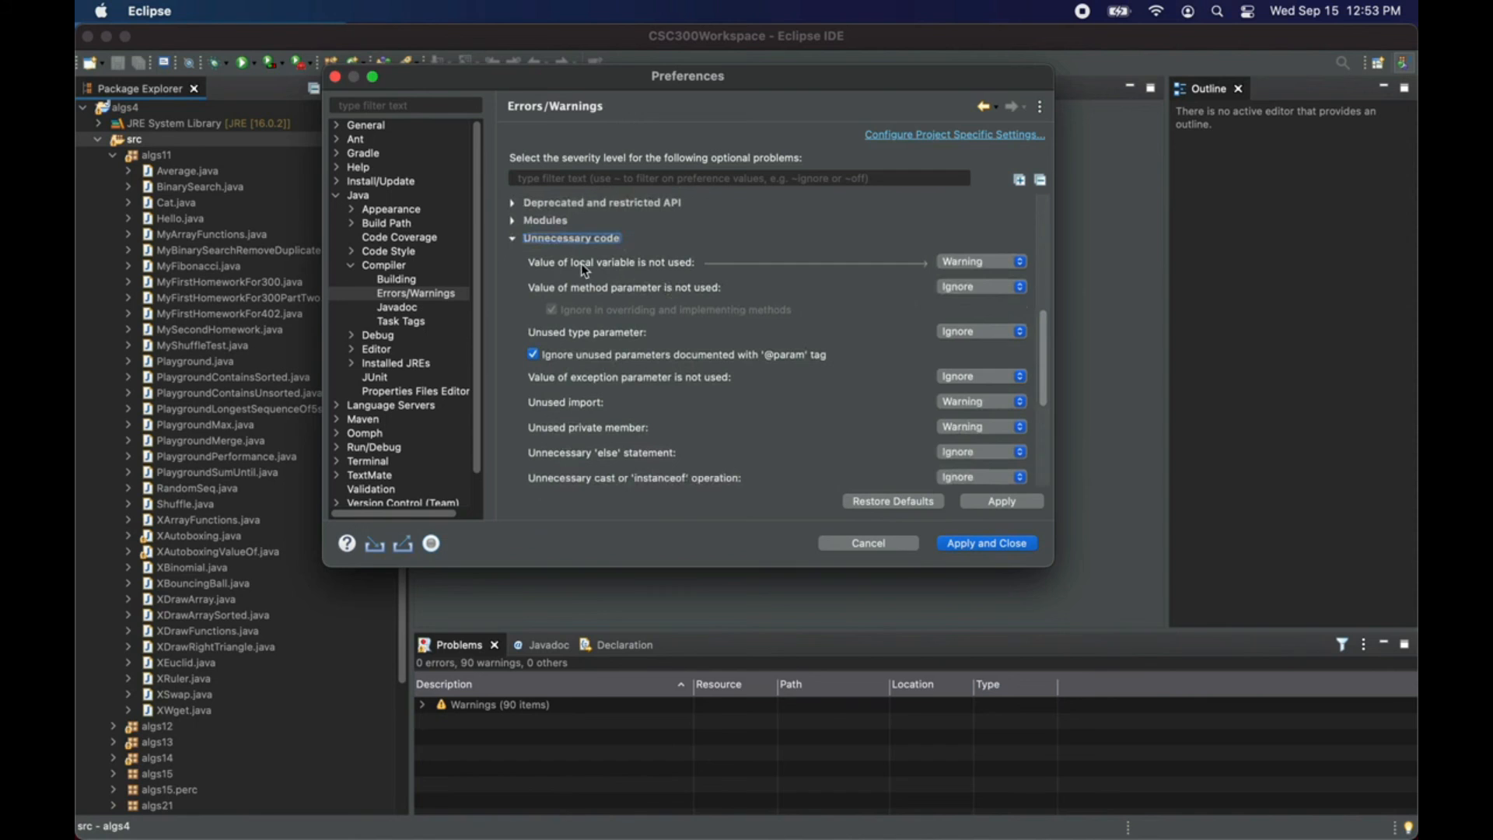
left_click(973, 265)
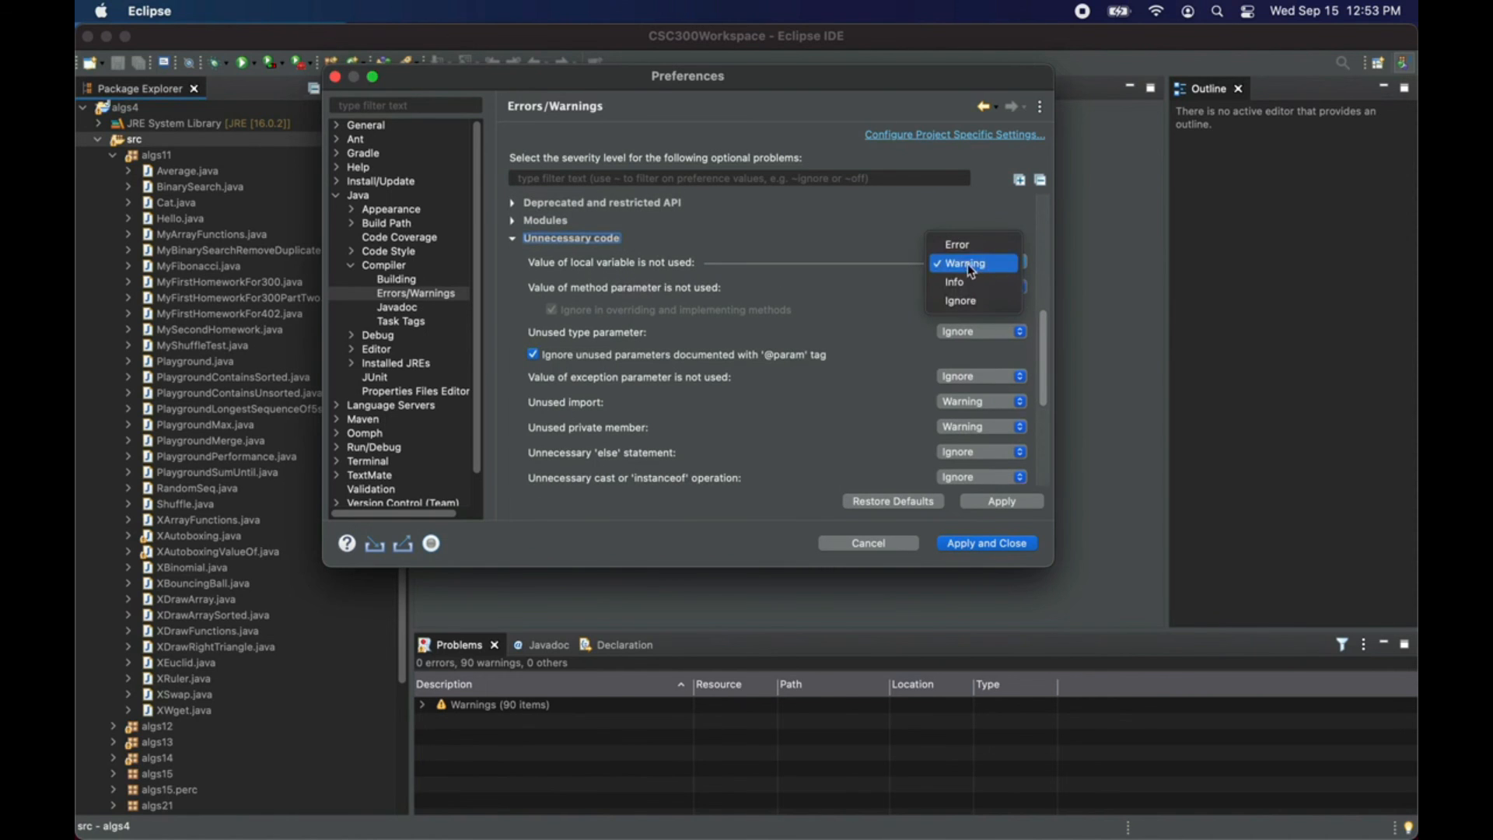
left_click(963, 301)
Step: Set the severity of "Unused private member" to Ignore in the Unnecessary code category
scroll(838, 318, "down", 1)
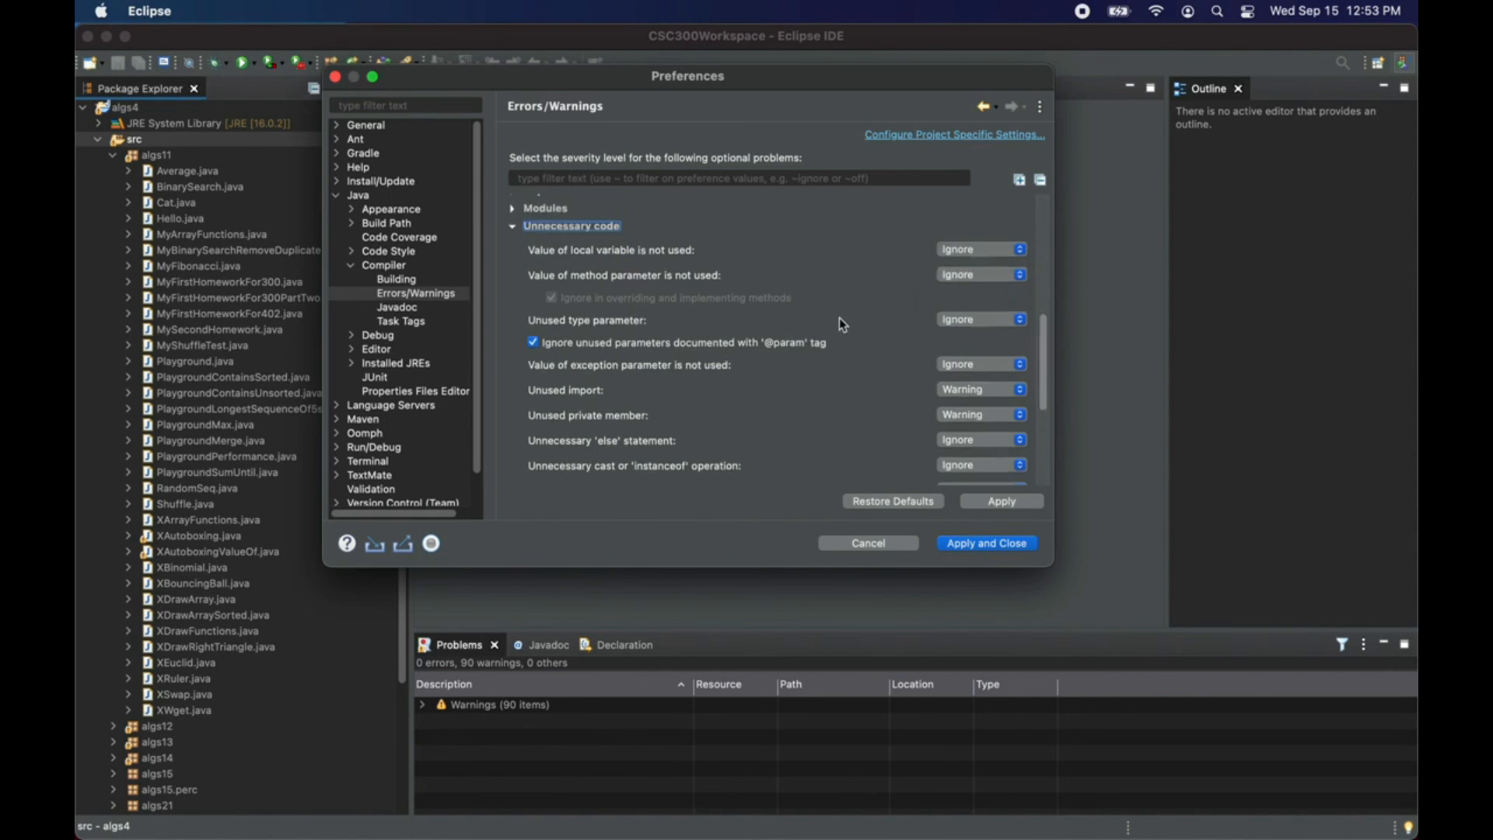
scroll(820, 355, "down", 1)
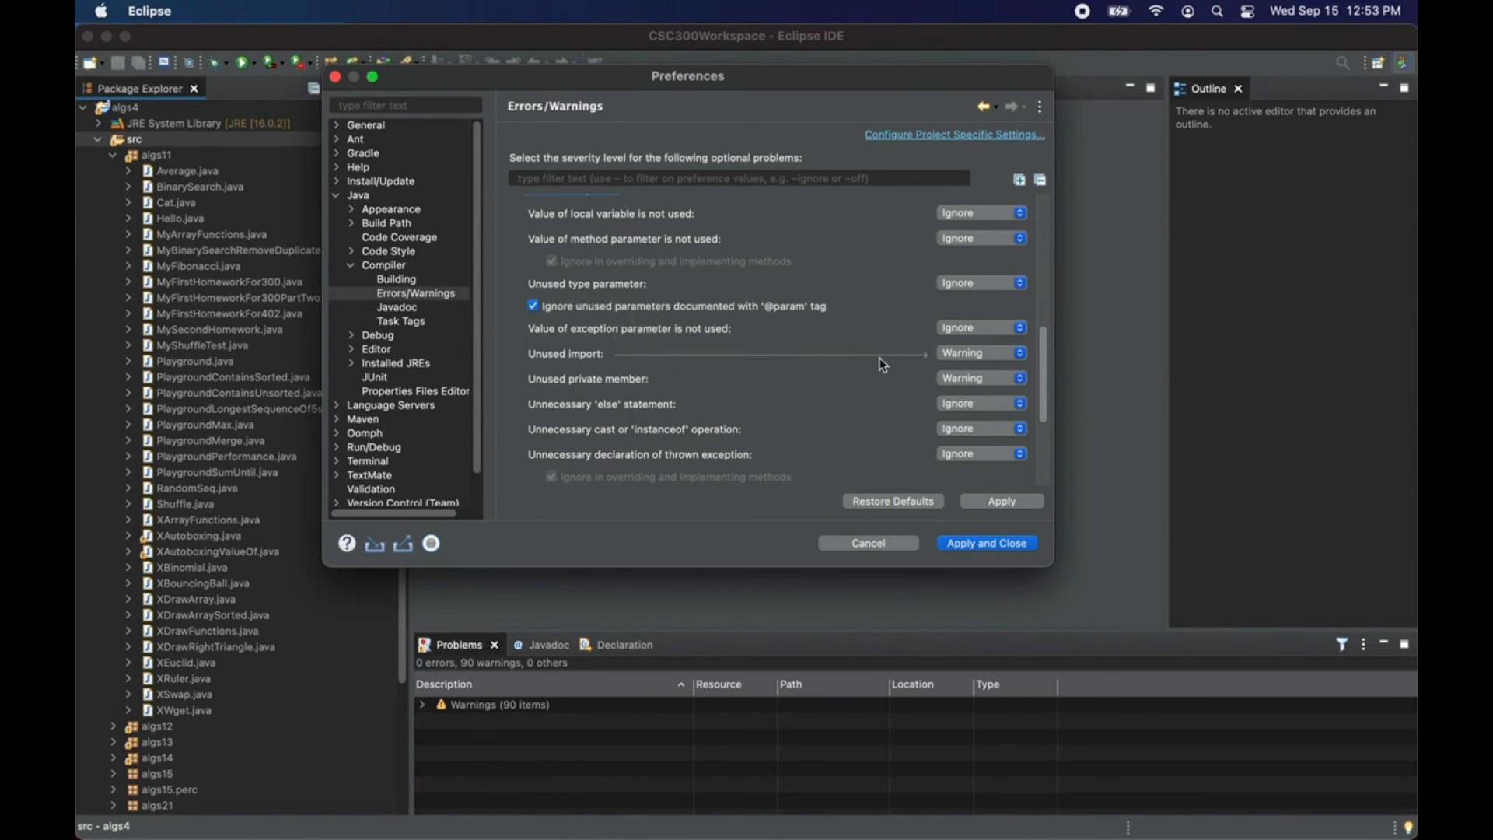
scroll(912, 358, "down", 2)
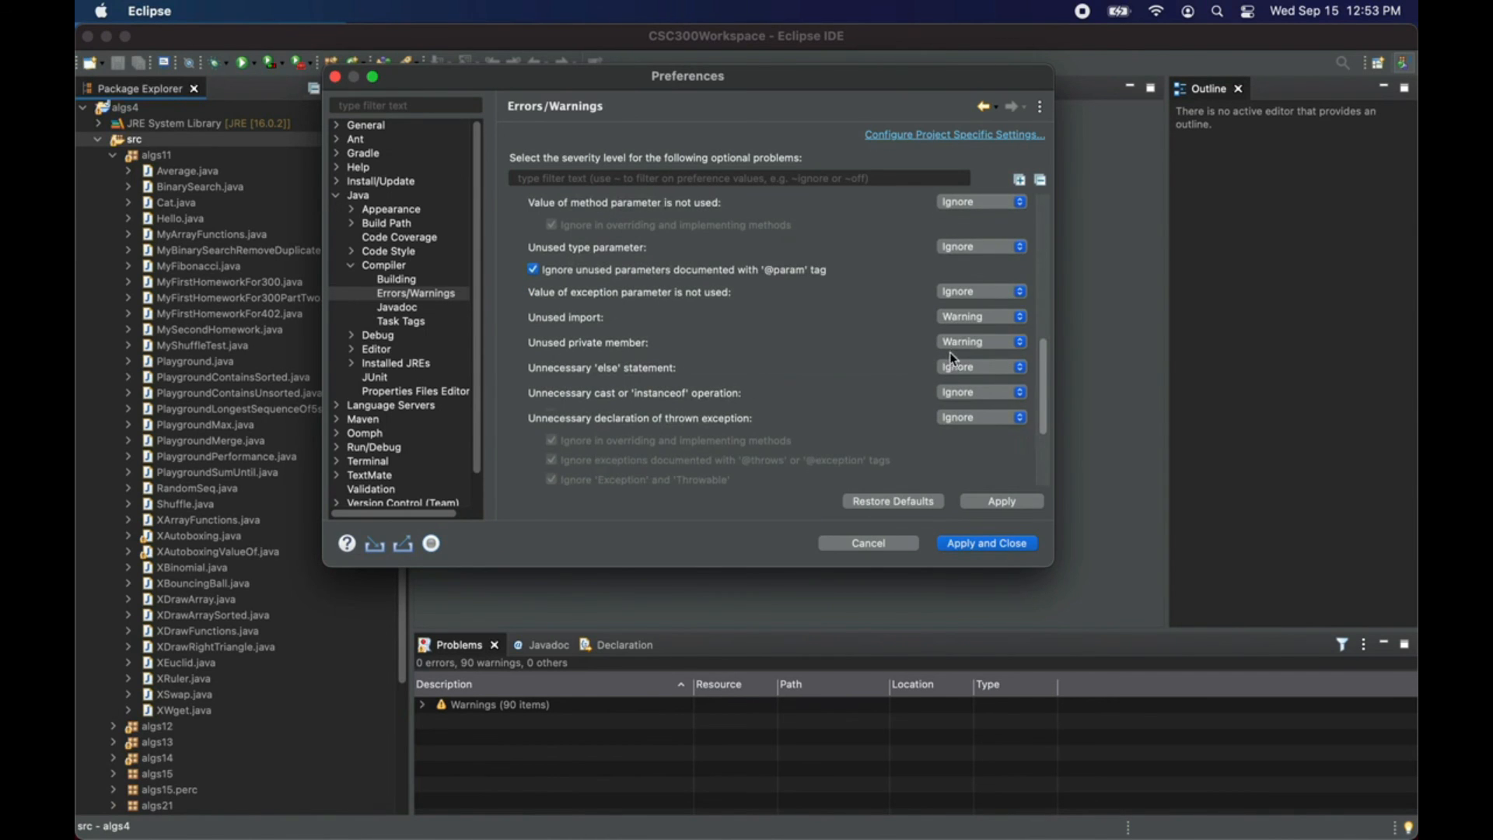
left_click(974, 352)
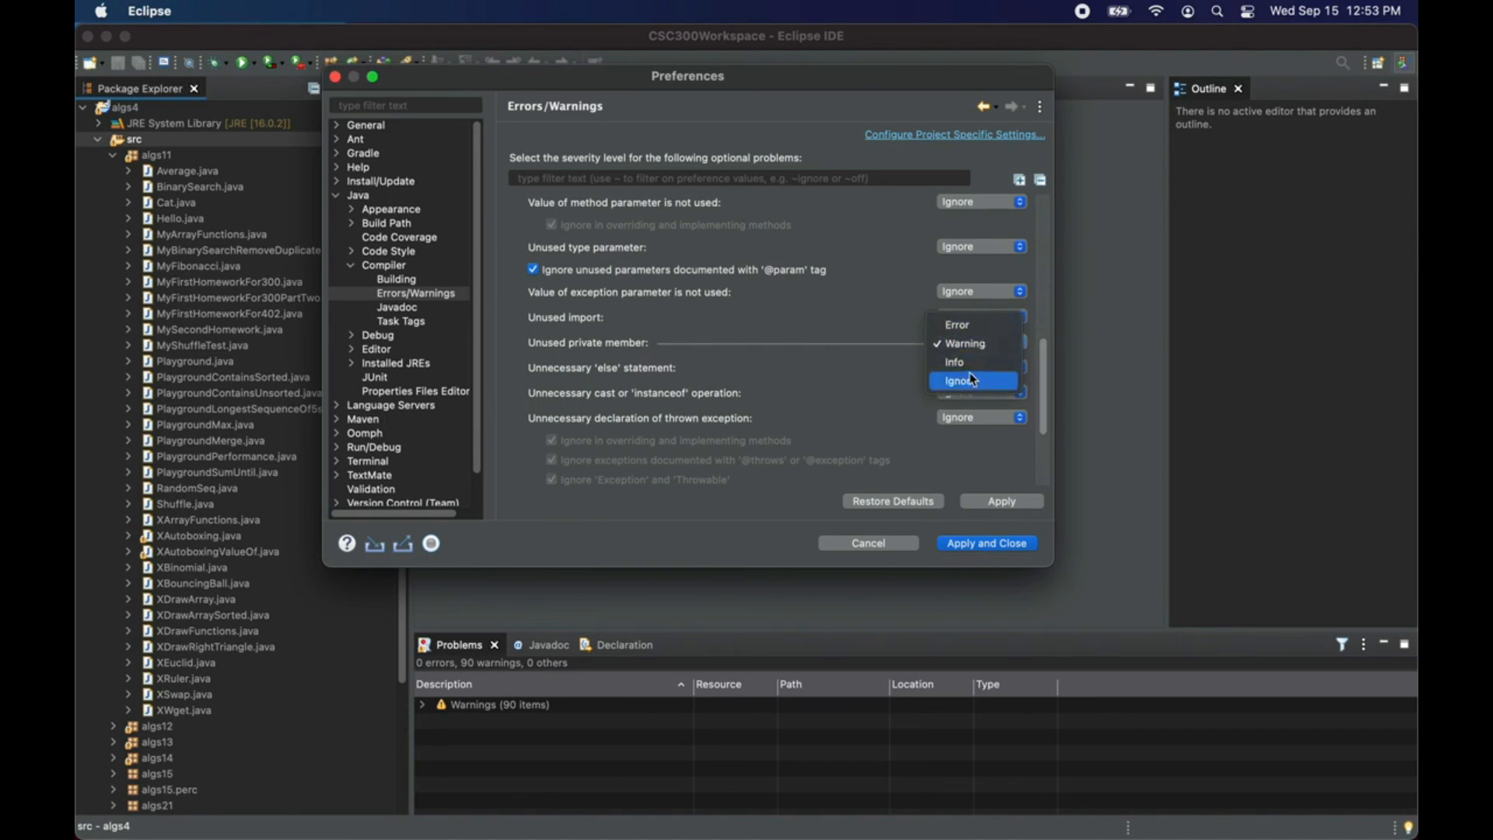
left_click(973, 377)
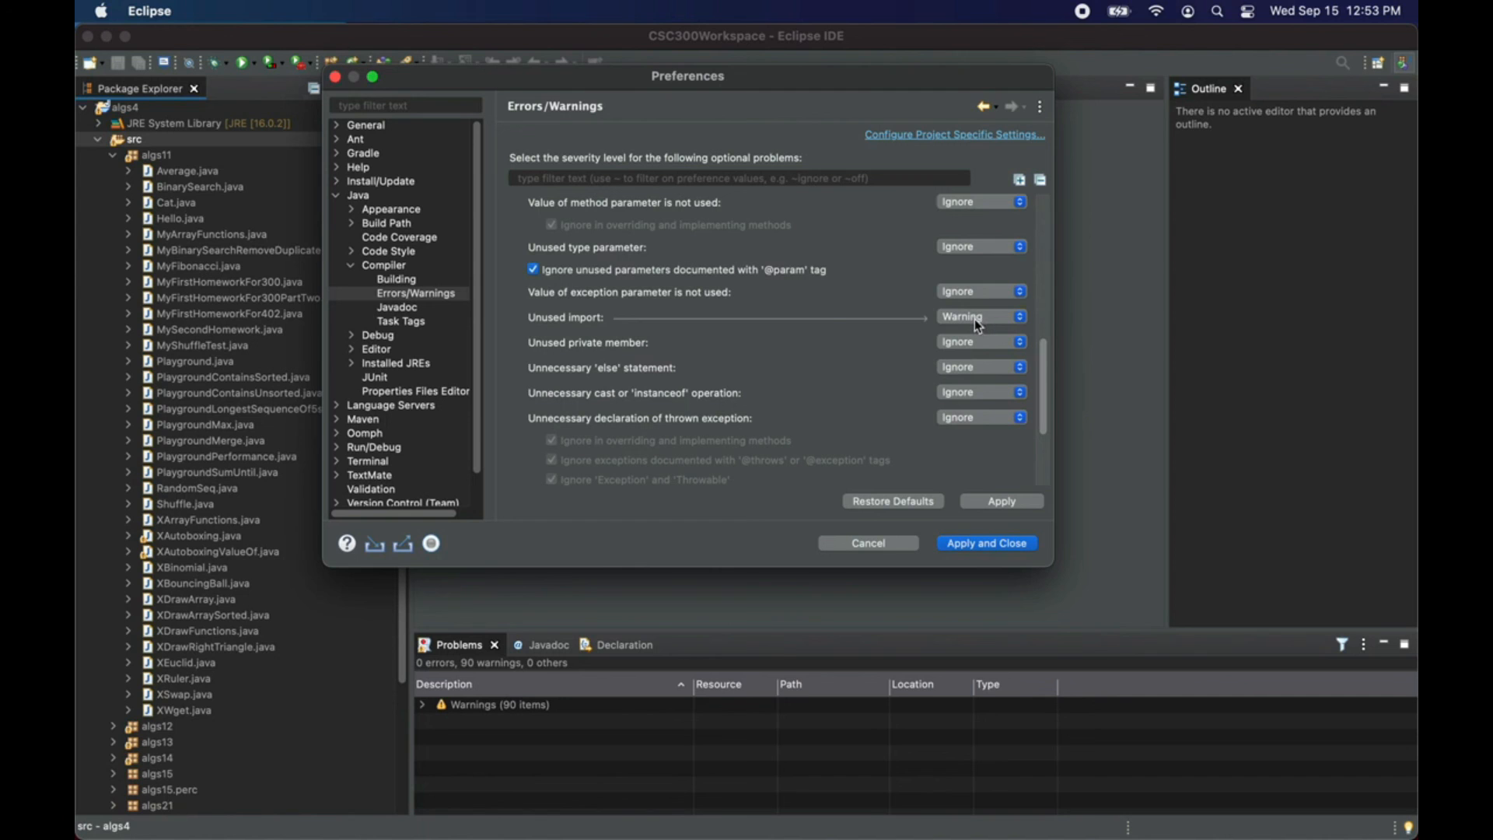
Step: Apply the changed severity settings with a full rebuild and close the preferences
left_click(996, 505)
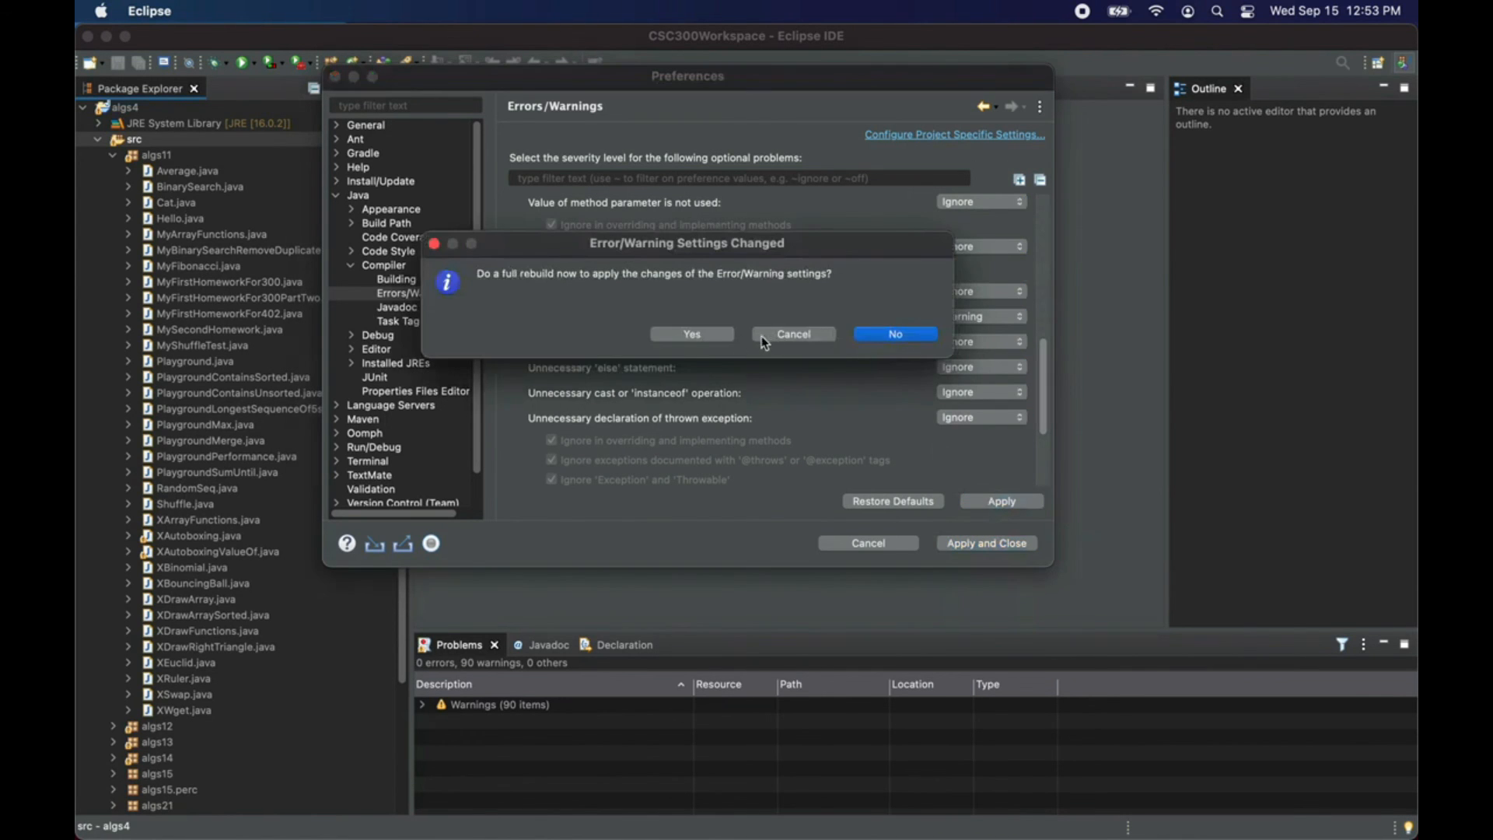
left_click(686, 335)
left_click(962, 554)
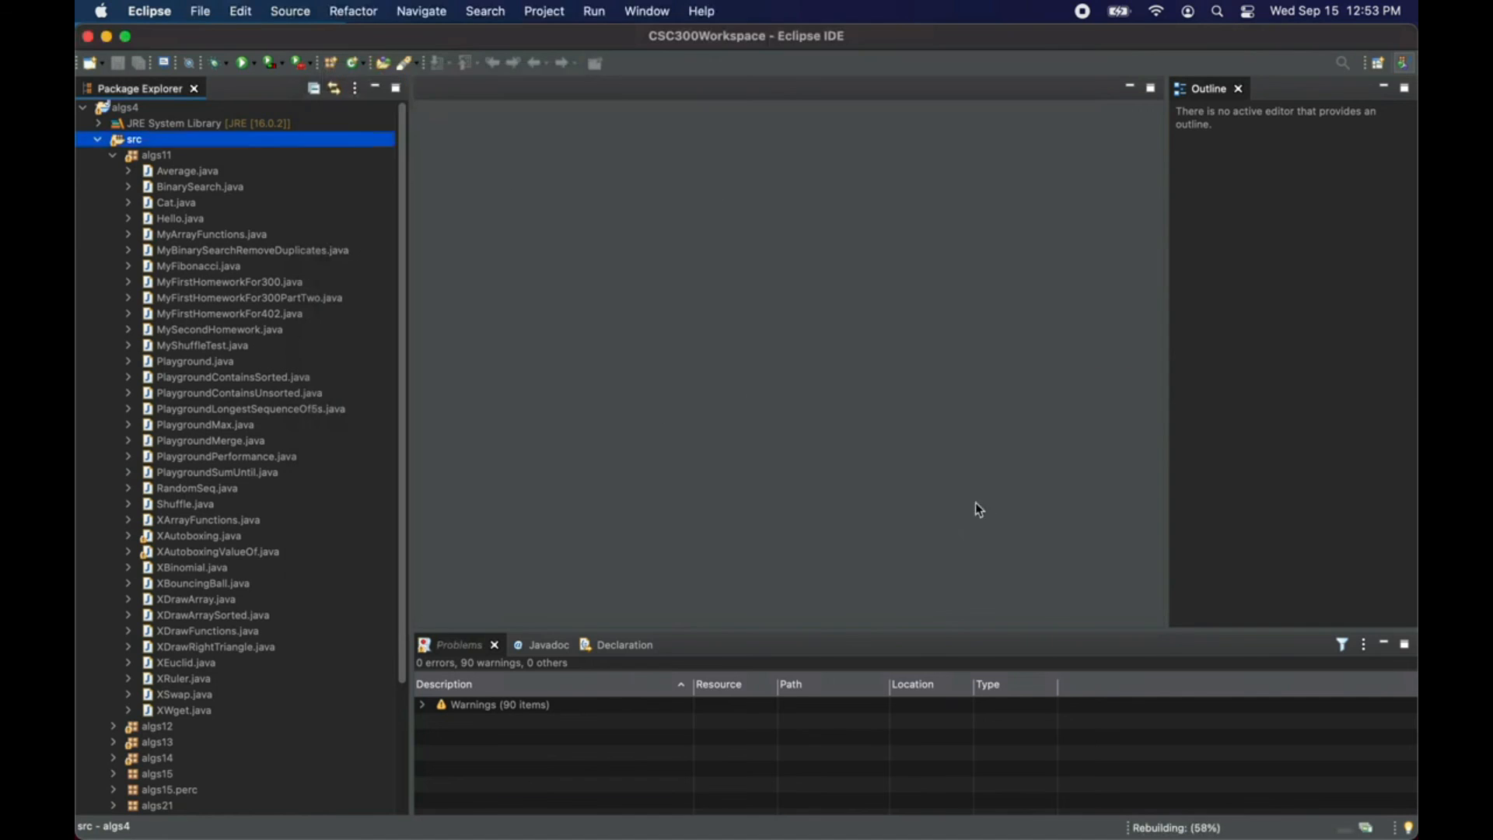
Step: Look over the algs11 source files for warning marks, checking XAutoboxing.java, XAutoboxingValueOf.java and the MyFirstHomework files for 402 and 300
scroll(233, 343, "down", 5)
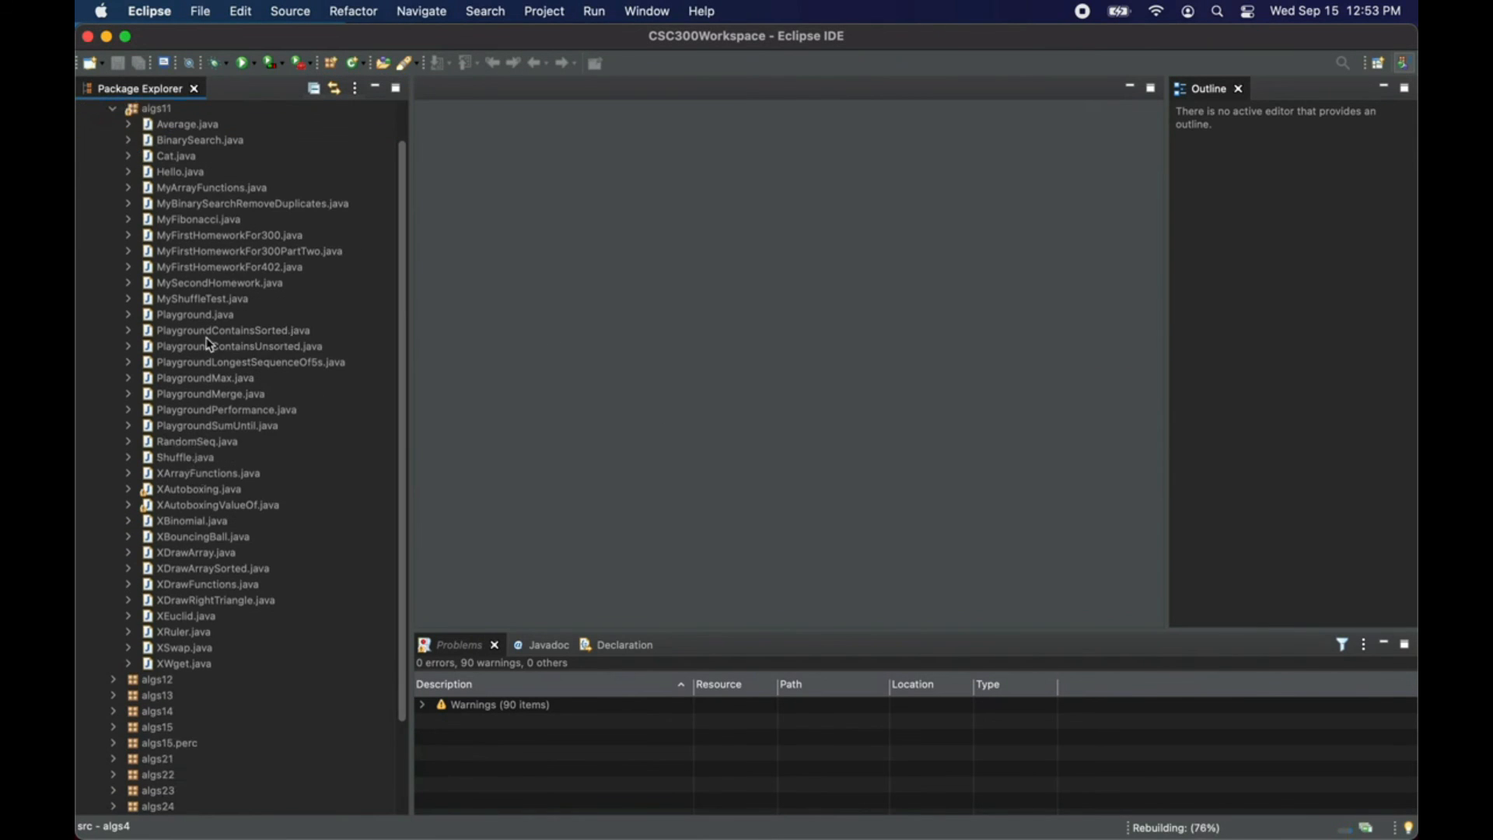
left_click(218, 343)
scroll(236, 357, "up", 5)
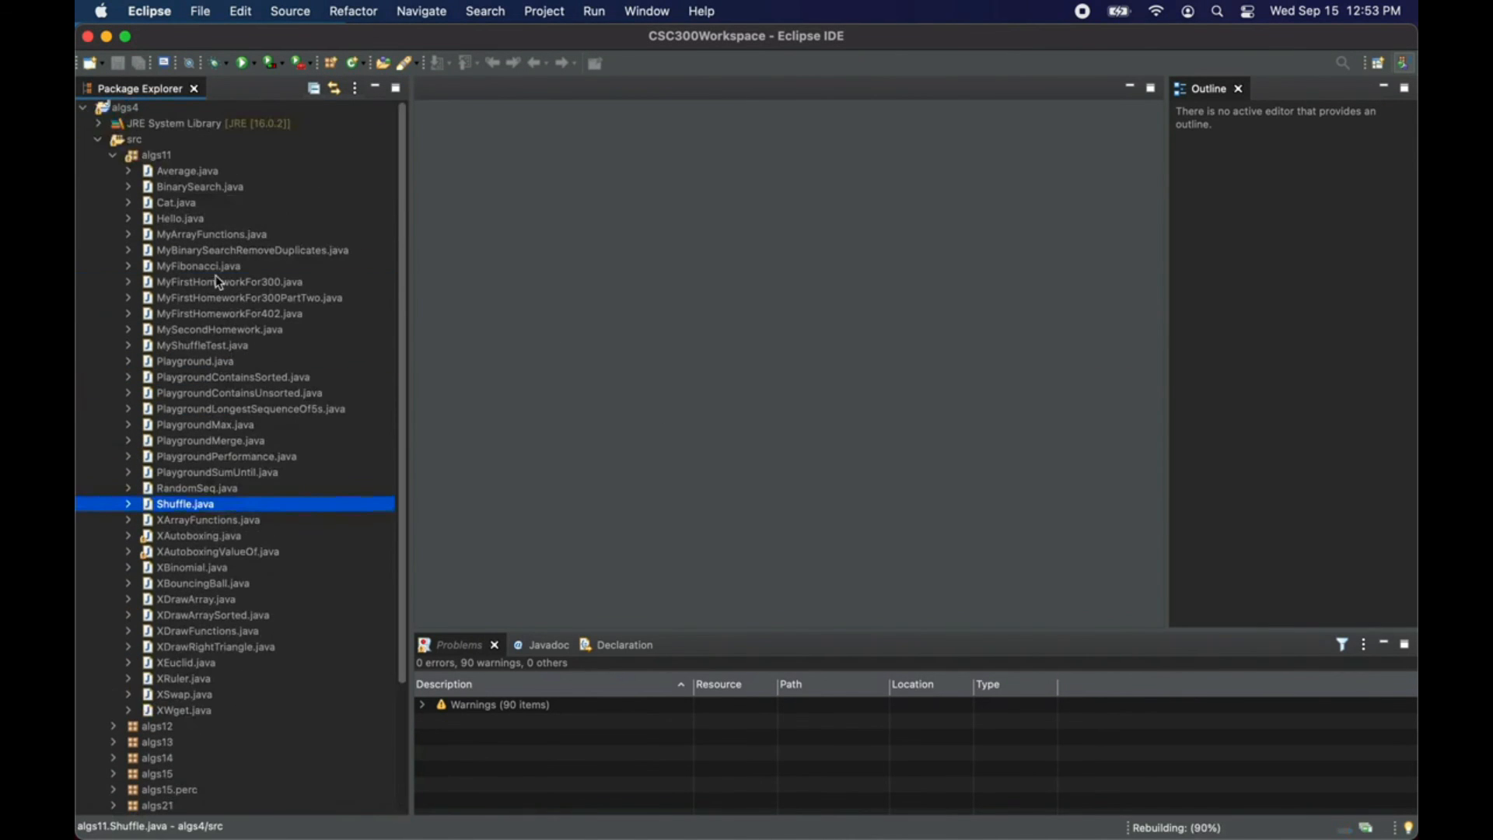
left_click(115, 160)
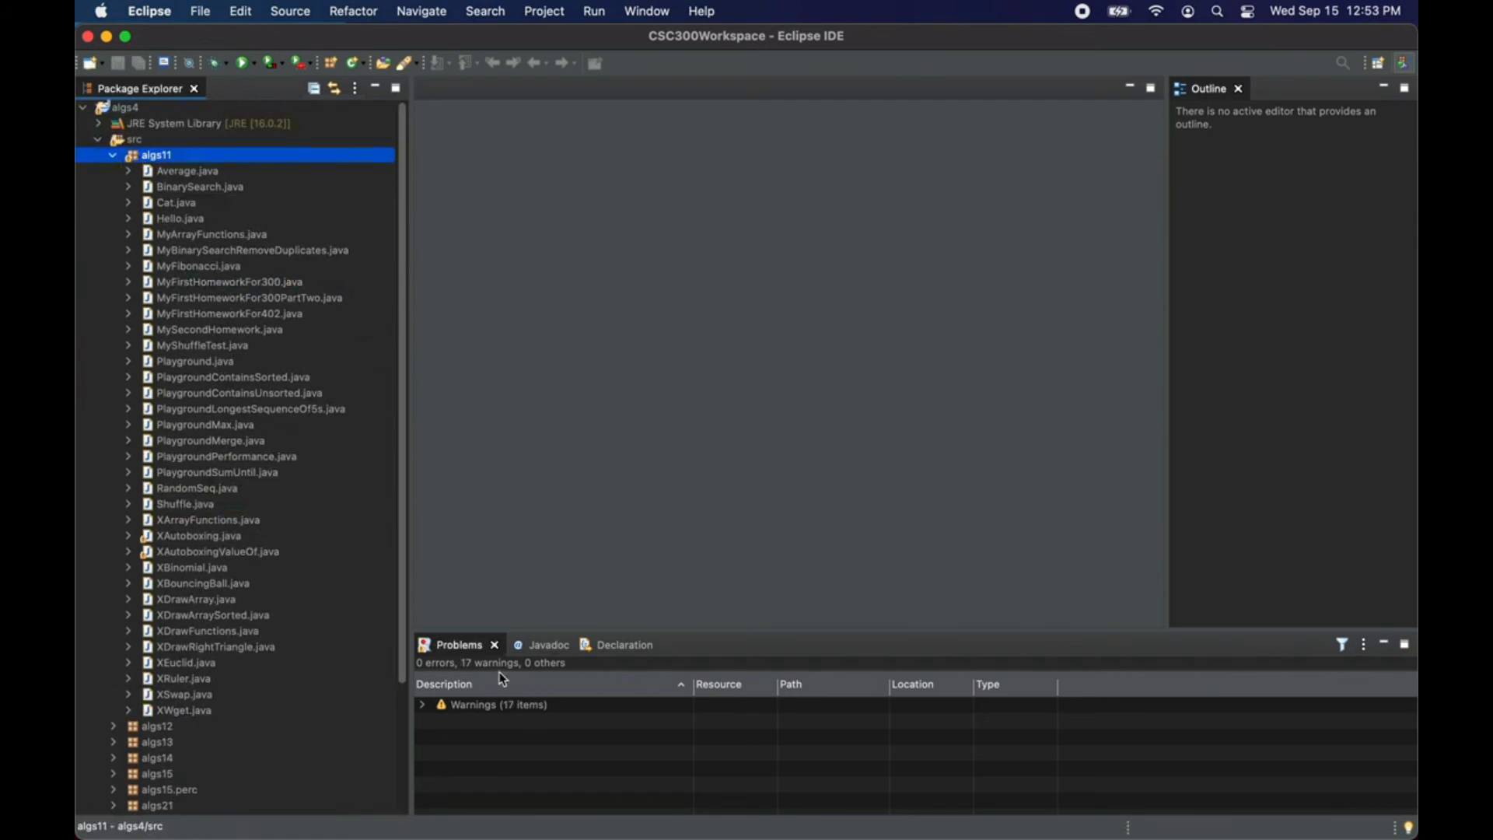
left_click(230, 538)
left_click(227, 552)
left_click(230, 540)
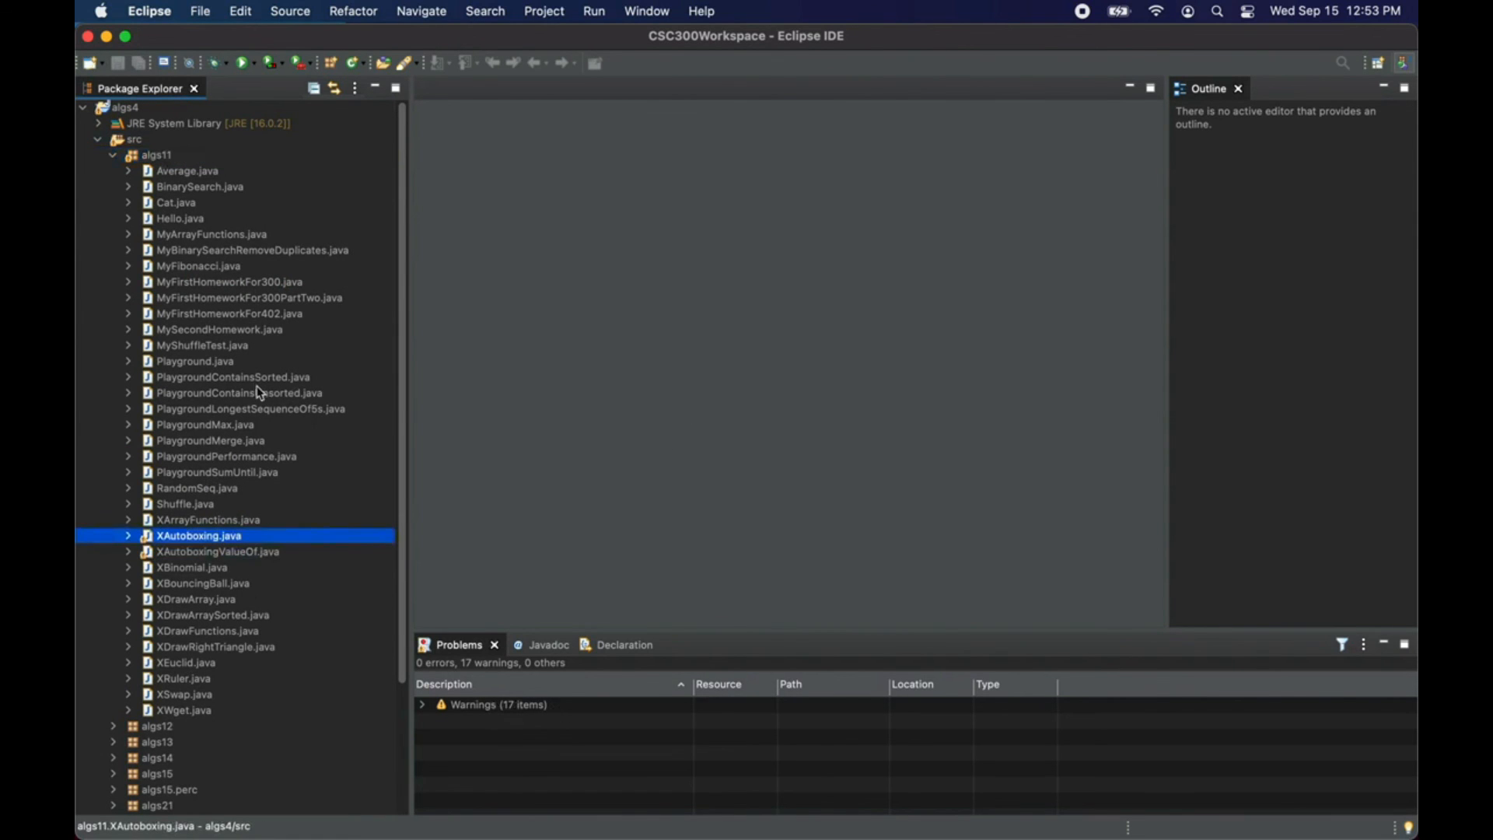
left_click(300, 317)
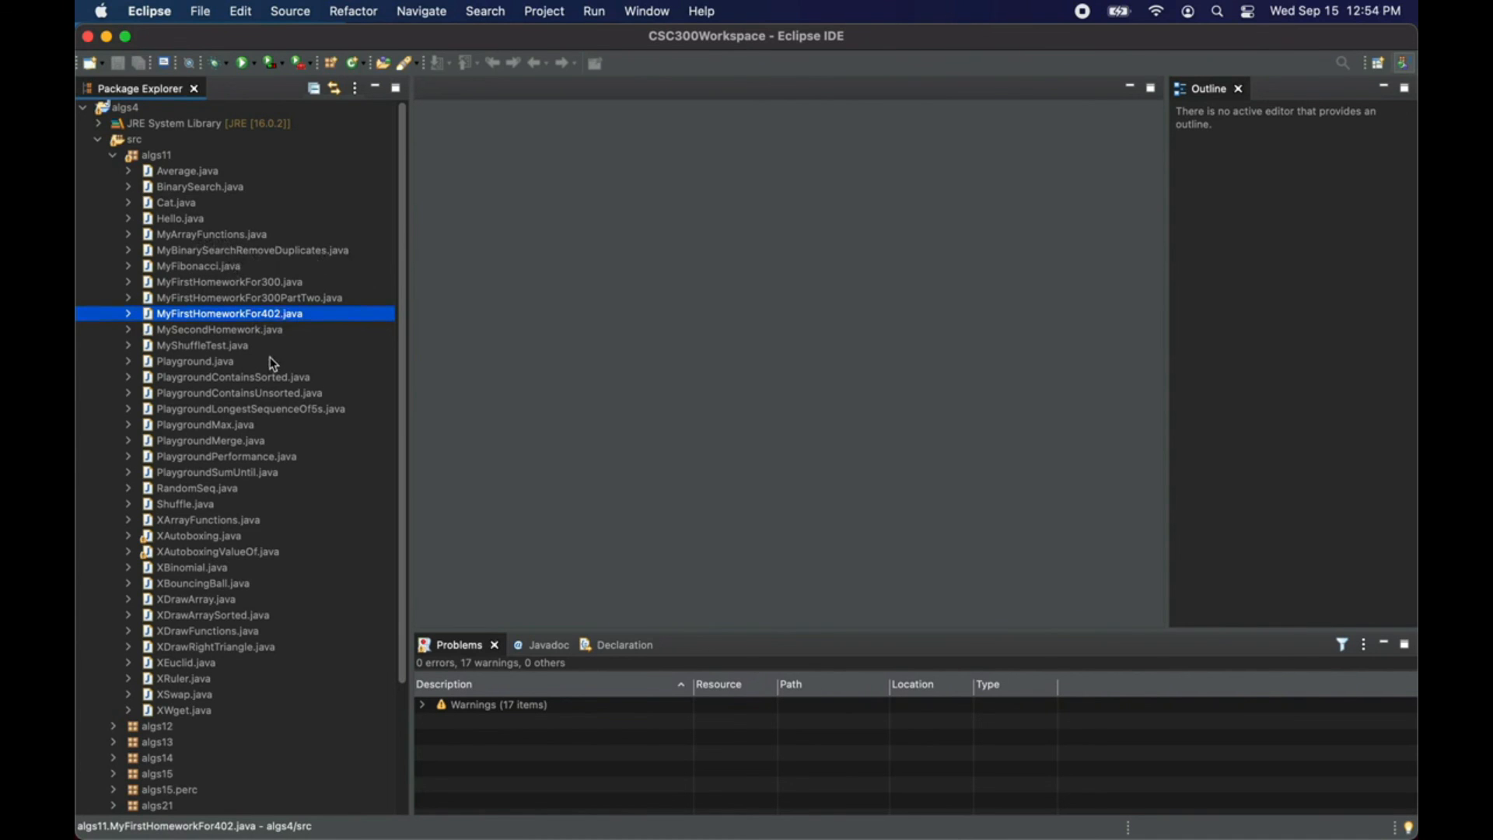
left_click(241, 284)
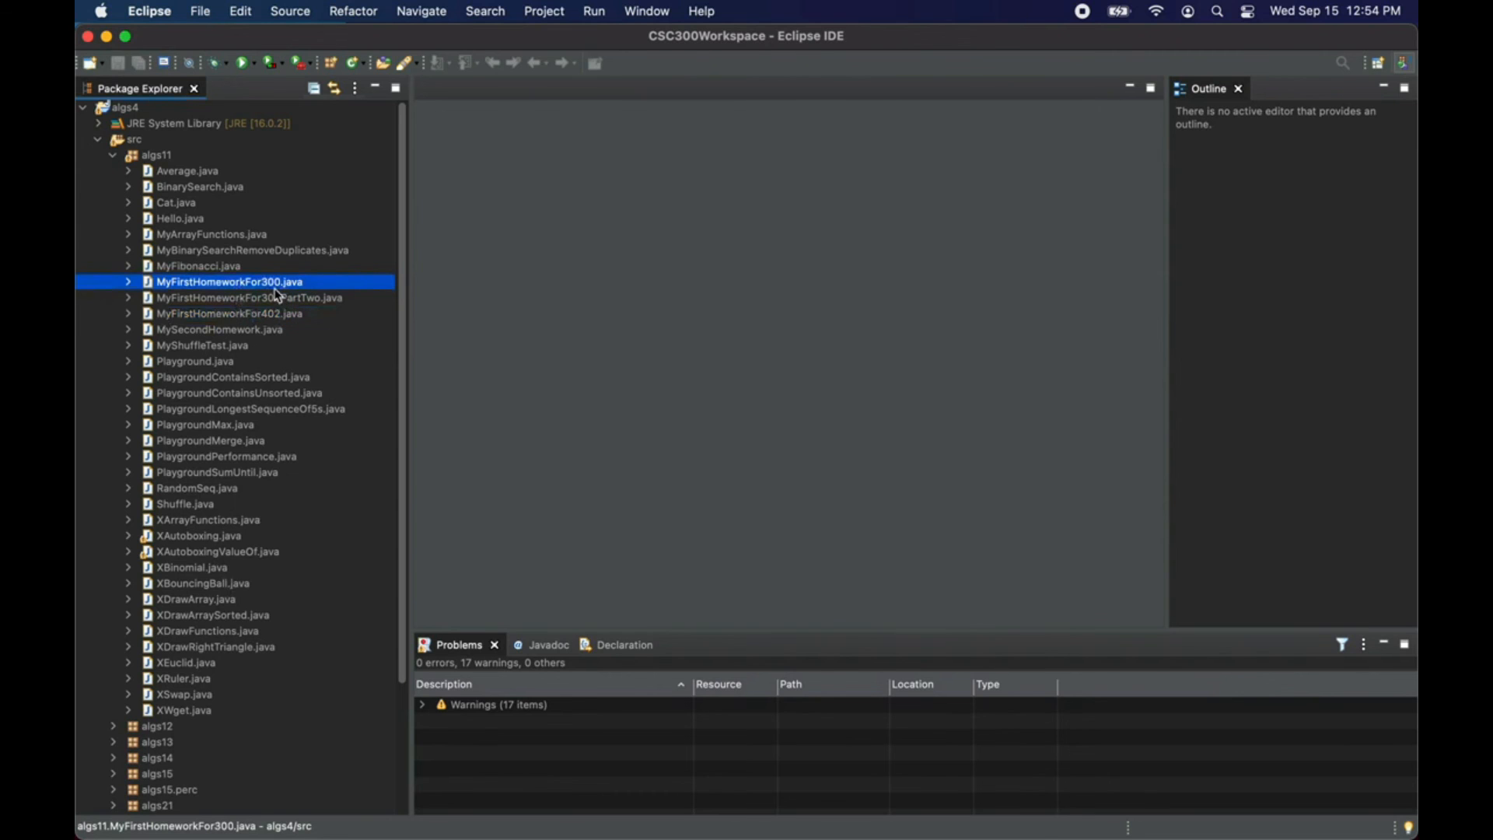
Step: Open MyFirstHomeworkFor300.java from the algs11 package, run it and look through its console output
double_click(276, 284)
left_click(589, 250)
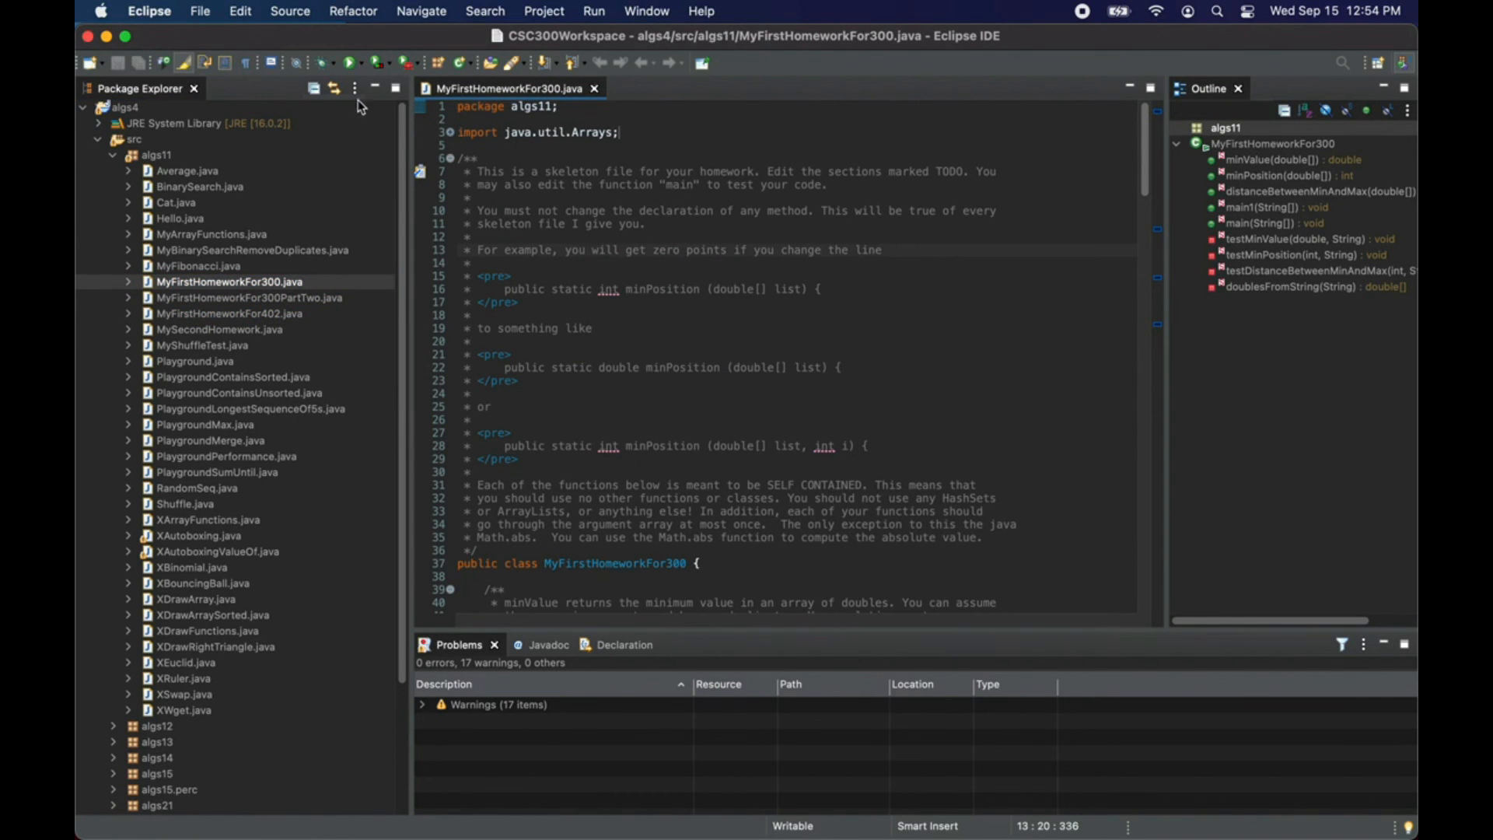
left_click(351, 64)
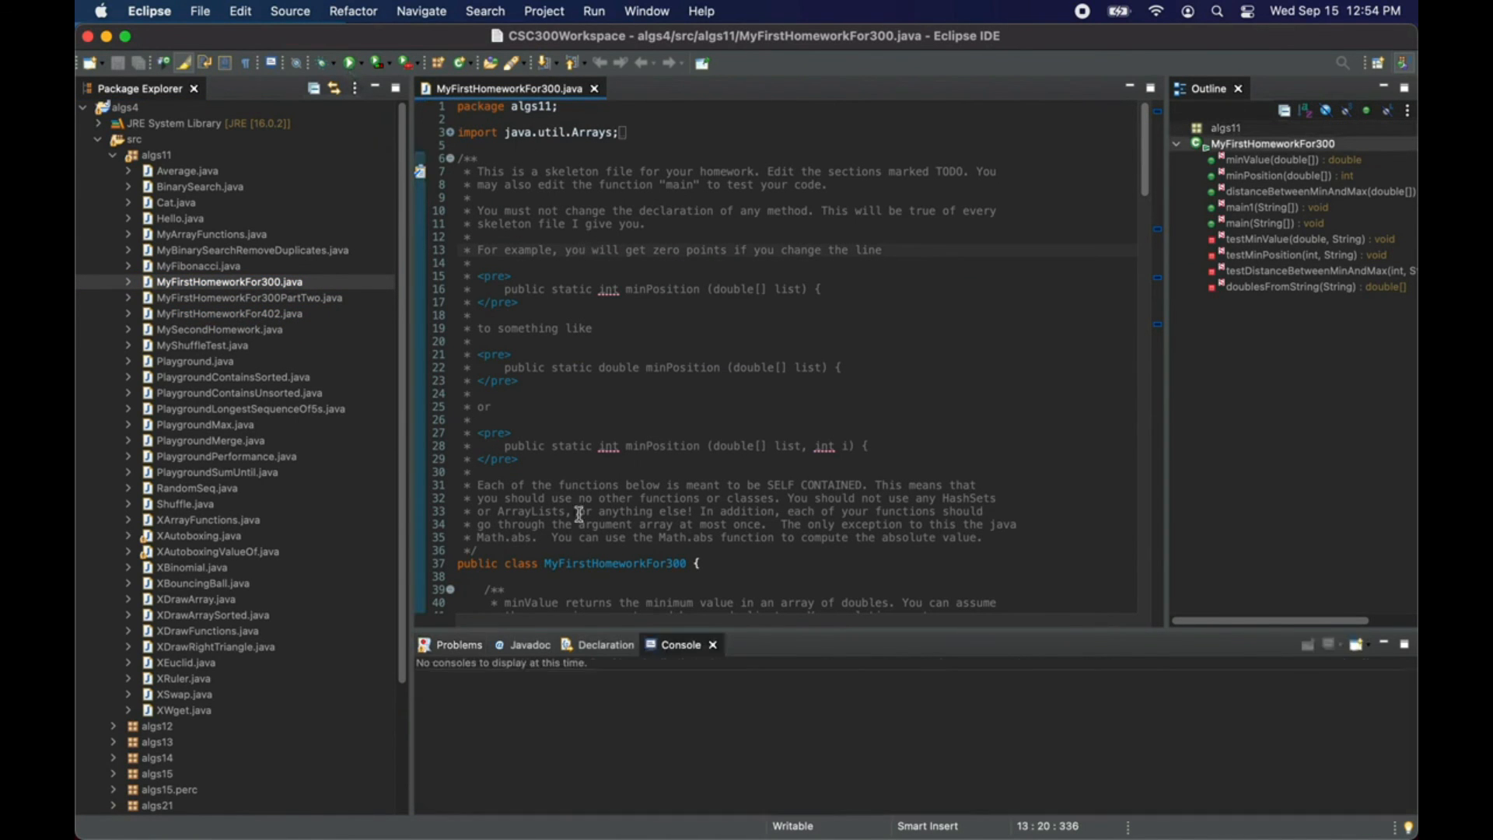
left_click(605, 716)
scroll(606, 716, "down", 5)
scroll(603, 705, "up", 5)
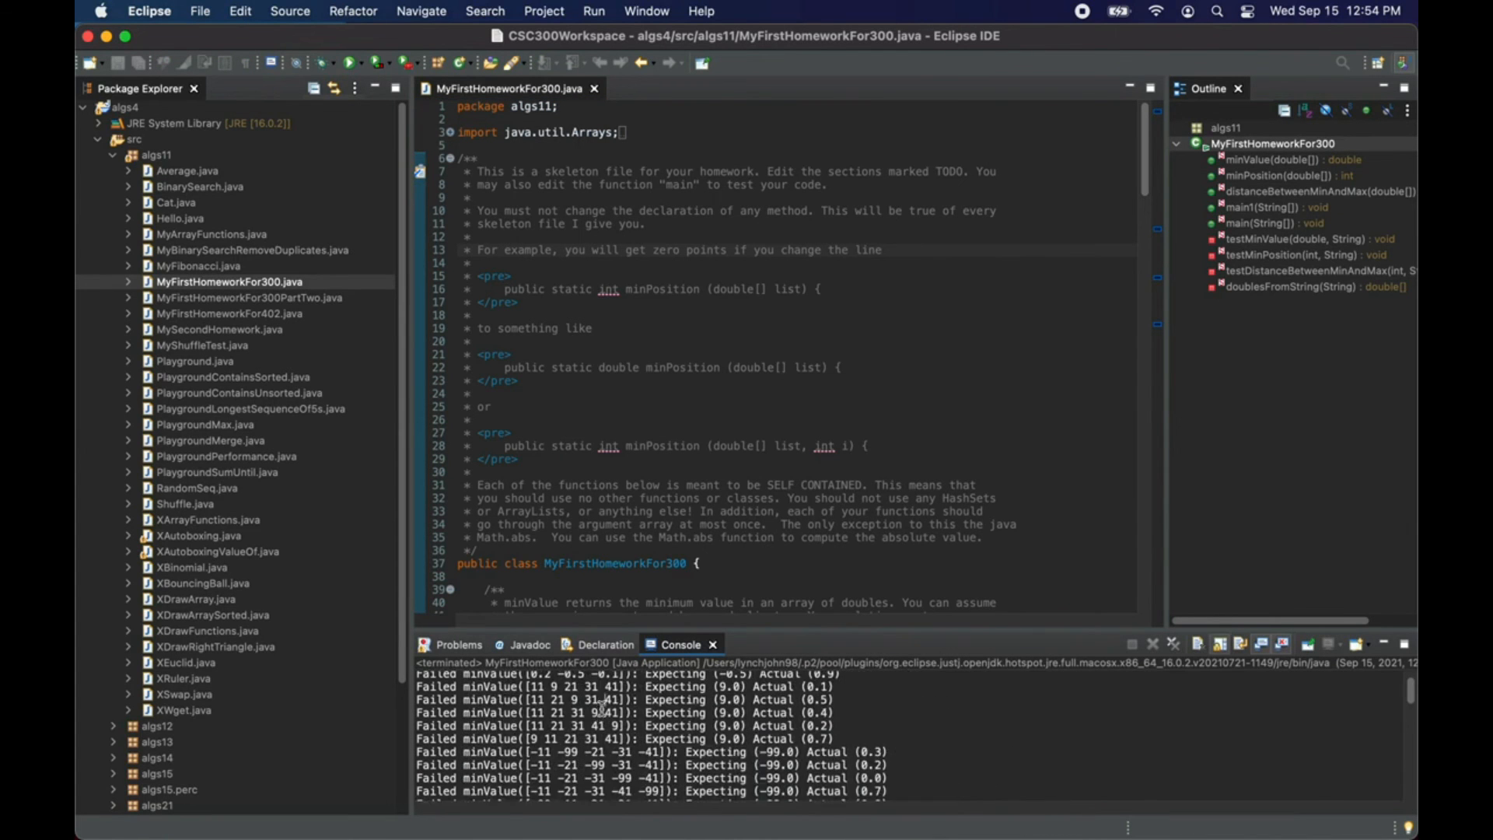
Step: Rename the debugging method main1 to main in MyFirstHomeworkFor300.java
scroll(652, 470, "down", 11)
scroll(652, 470, "down", 13)
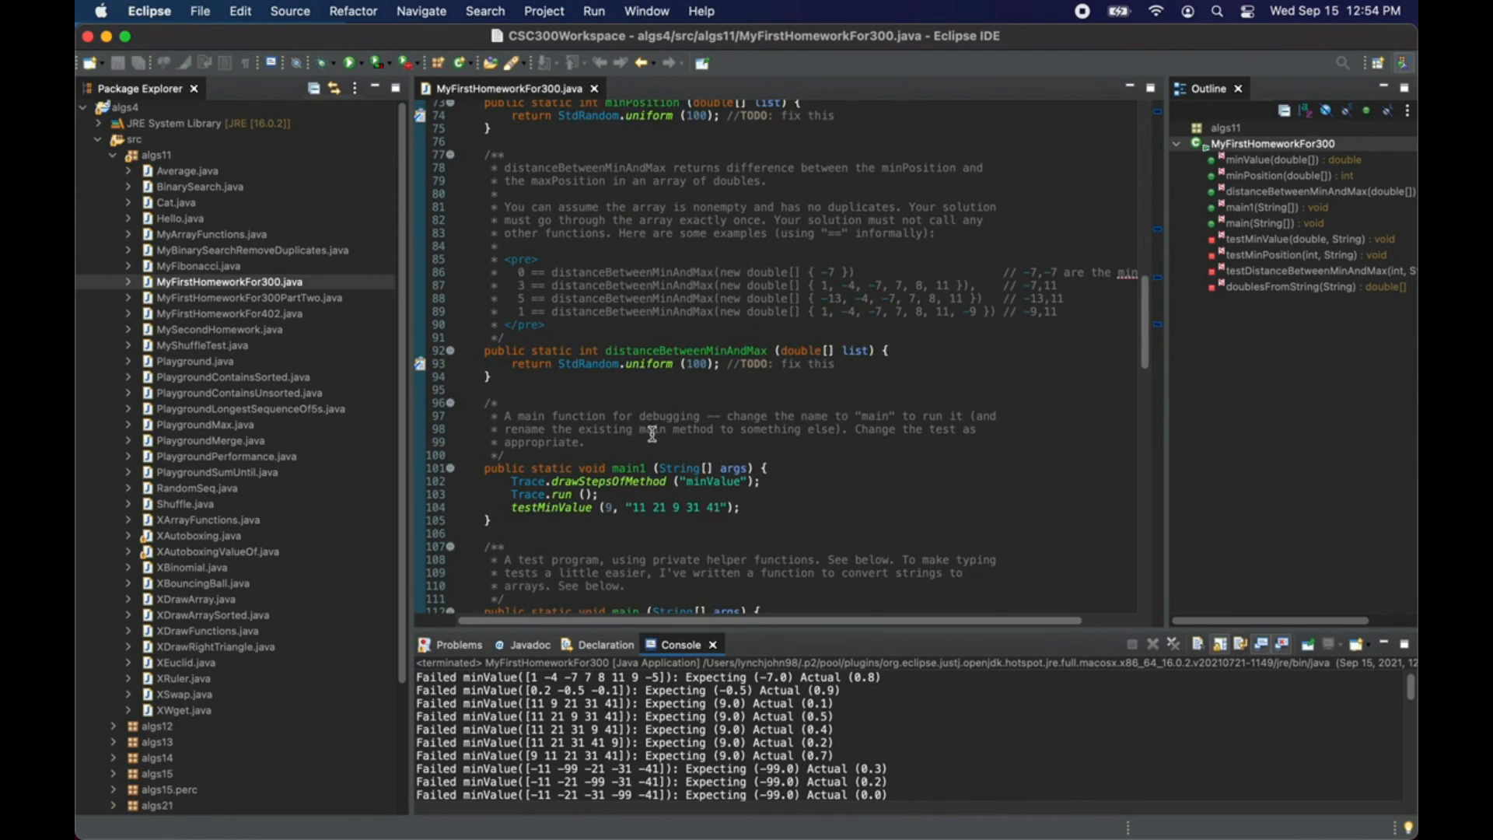
scroll(652, 433, "down", 2)
left_click(647, 386)
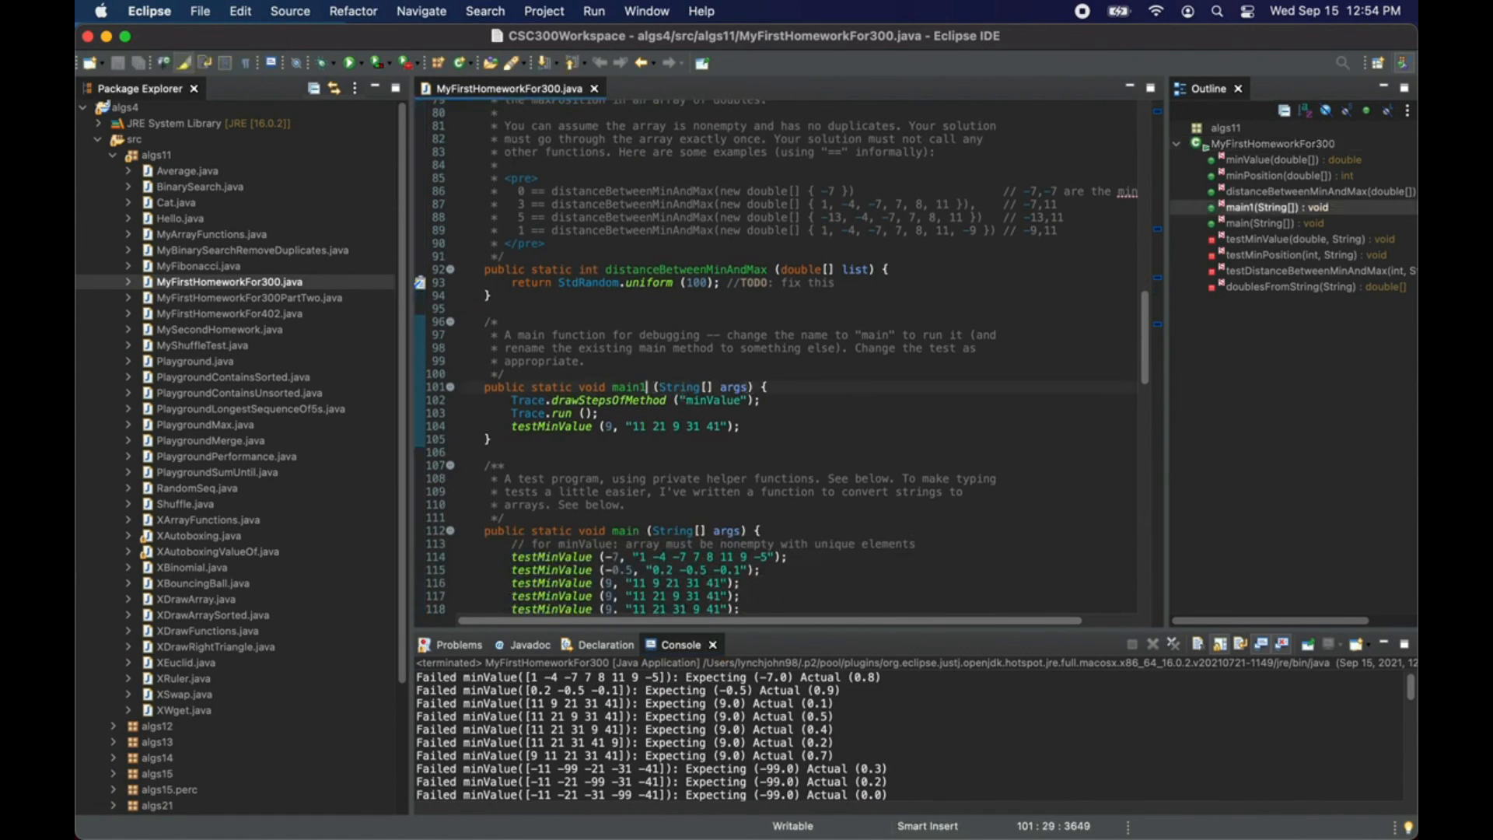
key("BackSpace")
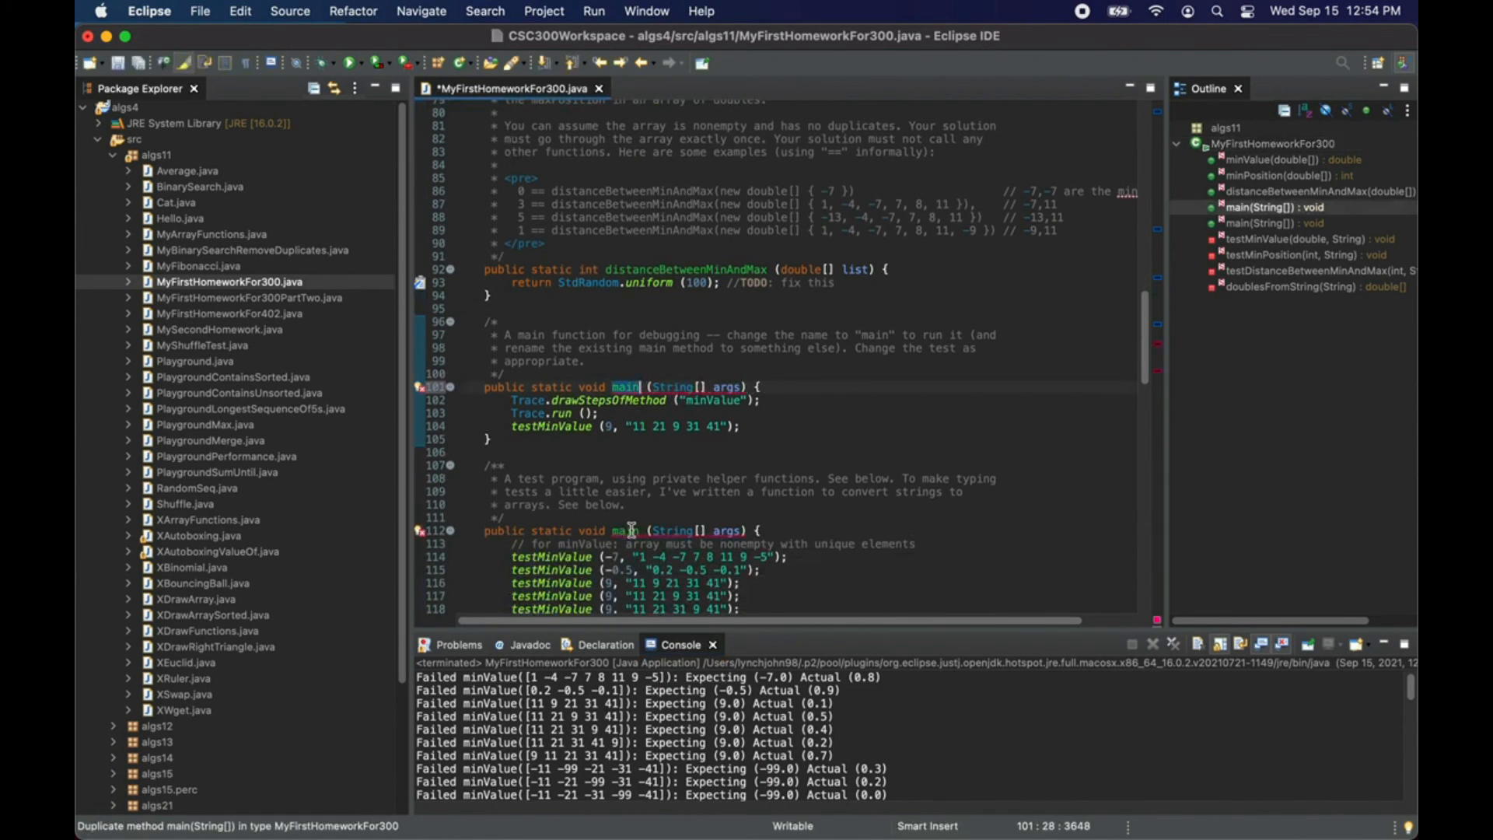
Step: Rename the test program's main method to main2, and run MyFirstHomeworkFor300.java with its changes saved
left_click(641, 530)
type("2")
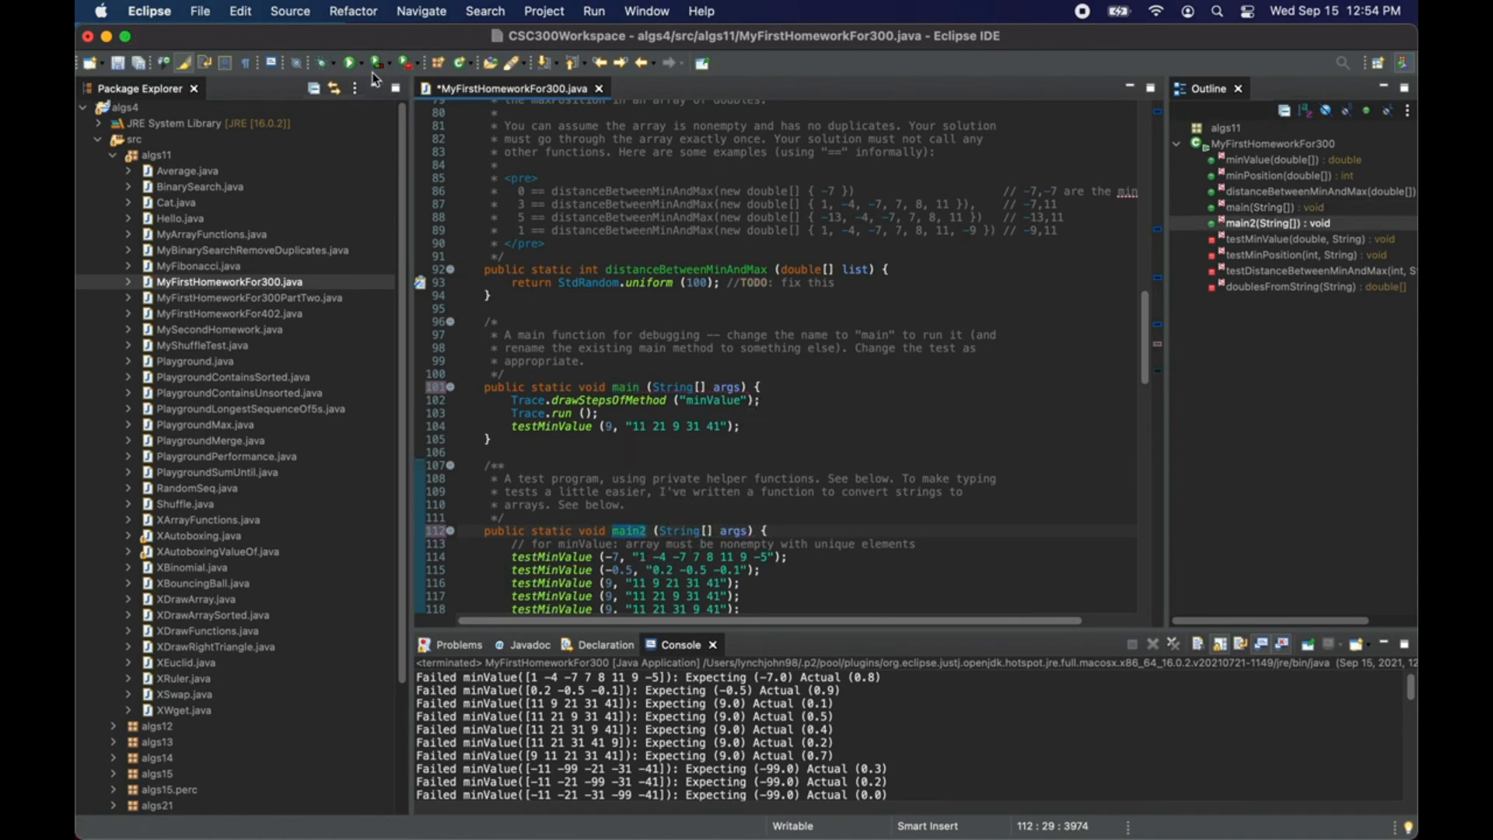
left_click(350, 62)
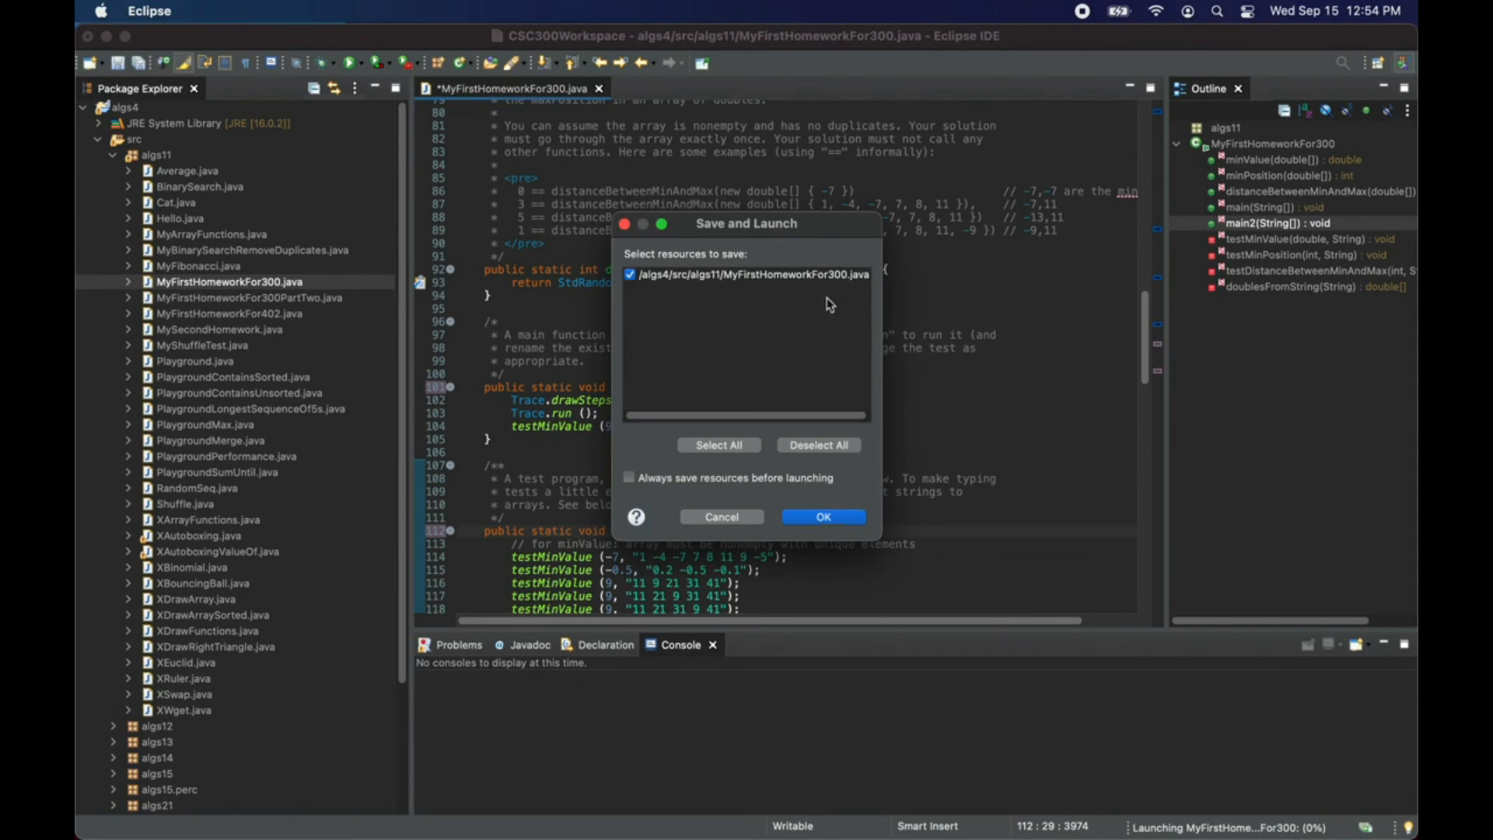
left_click(849, 521)
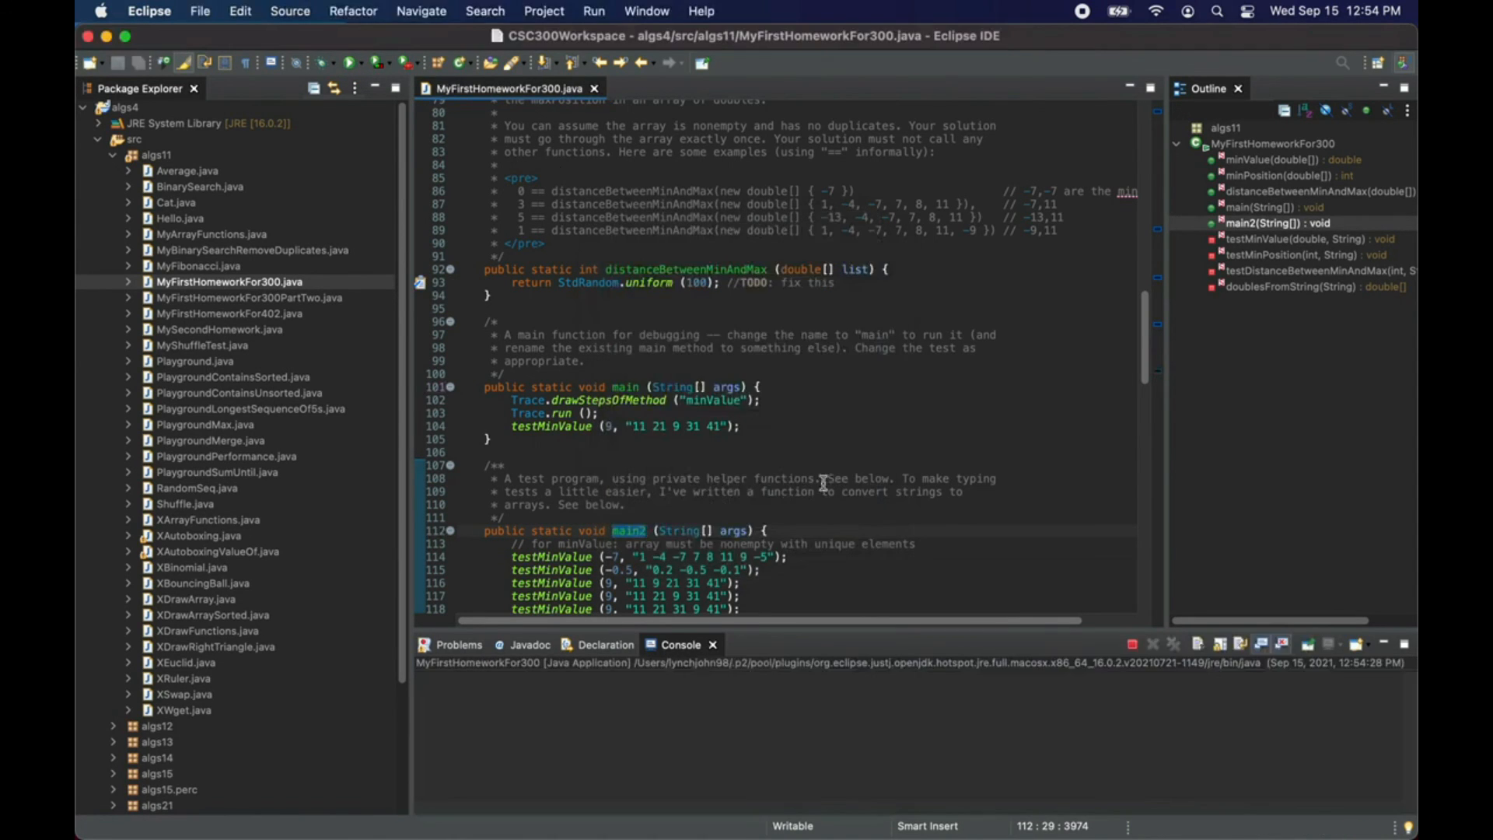